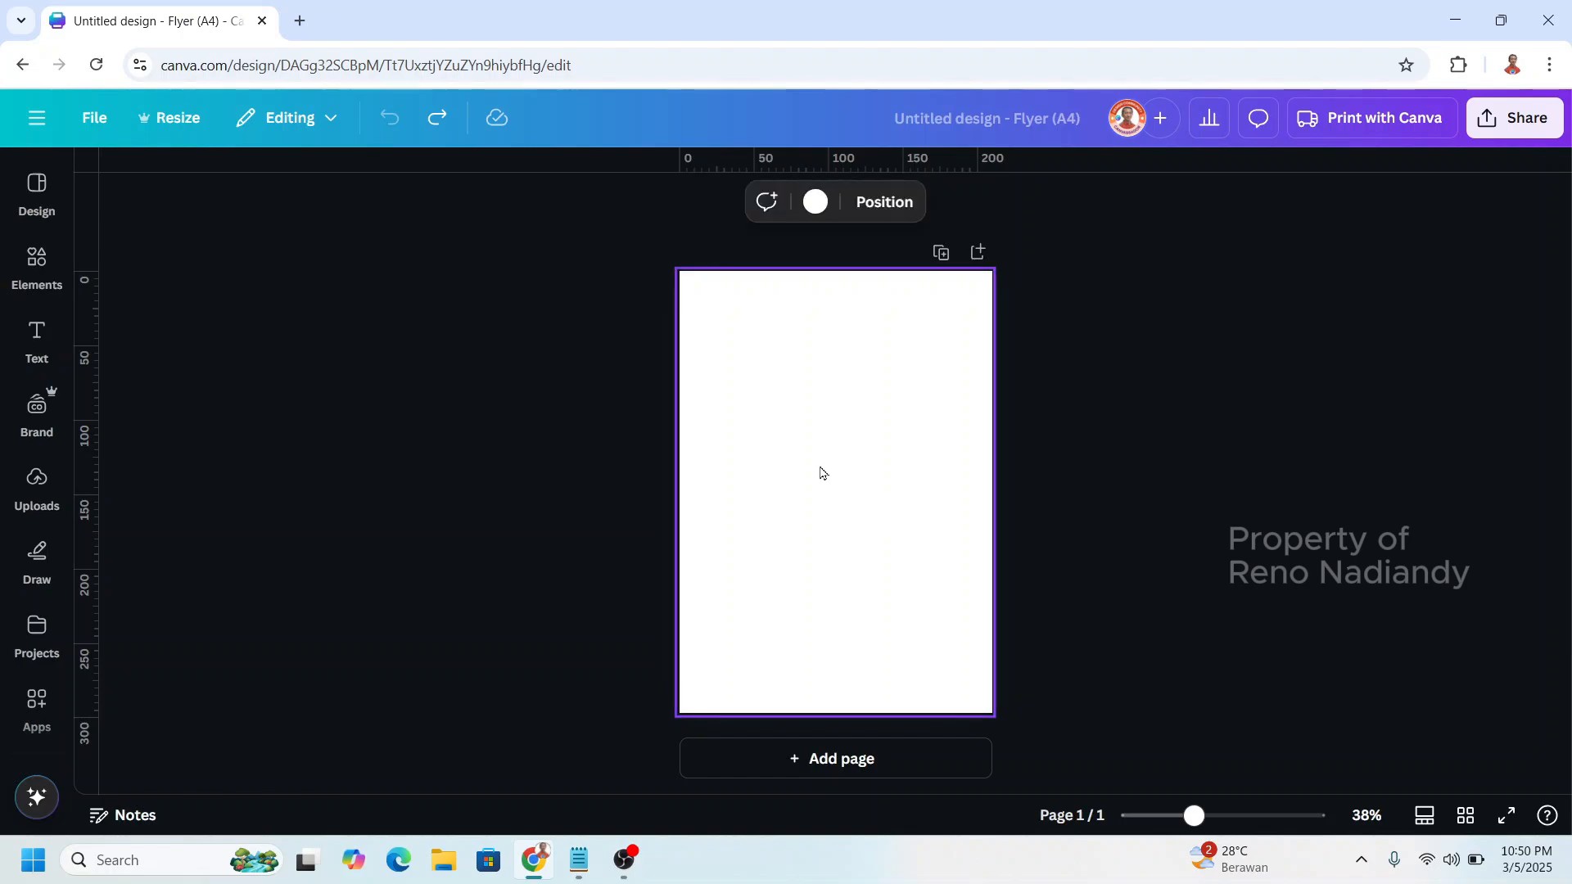
Set the blank flyer page's background colour to solid black.
{"action": "left_click", "coordinate": [818, 205]}
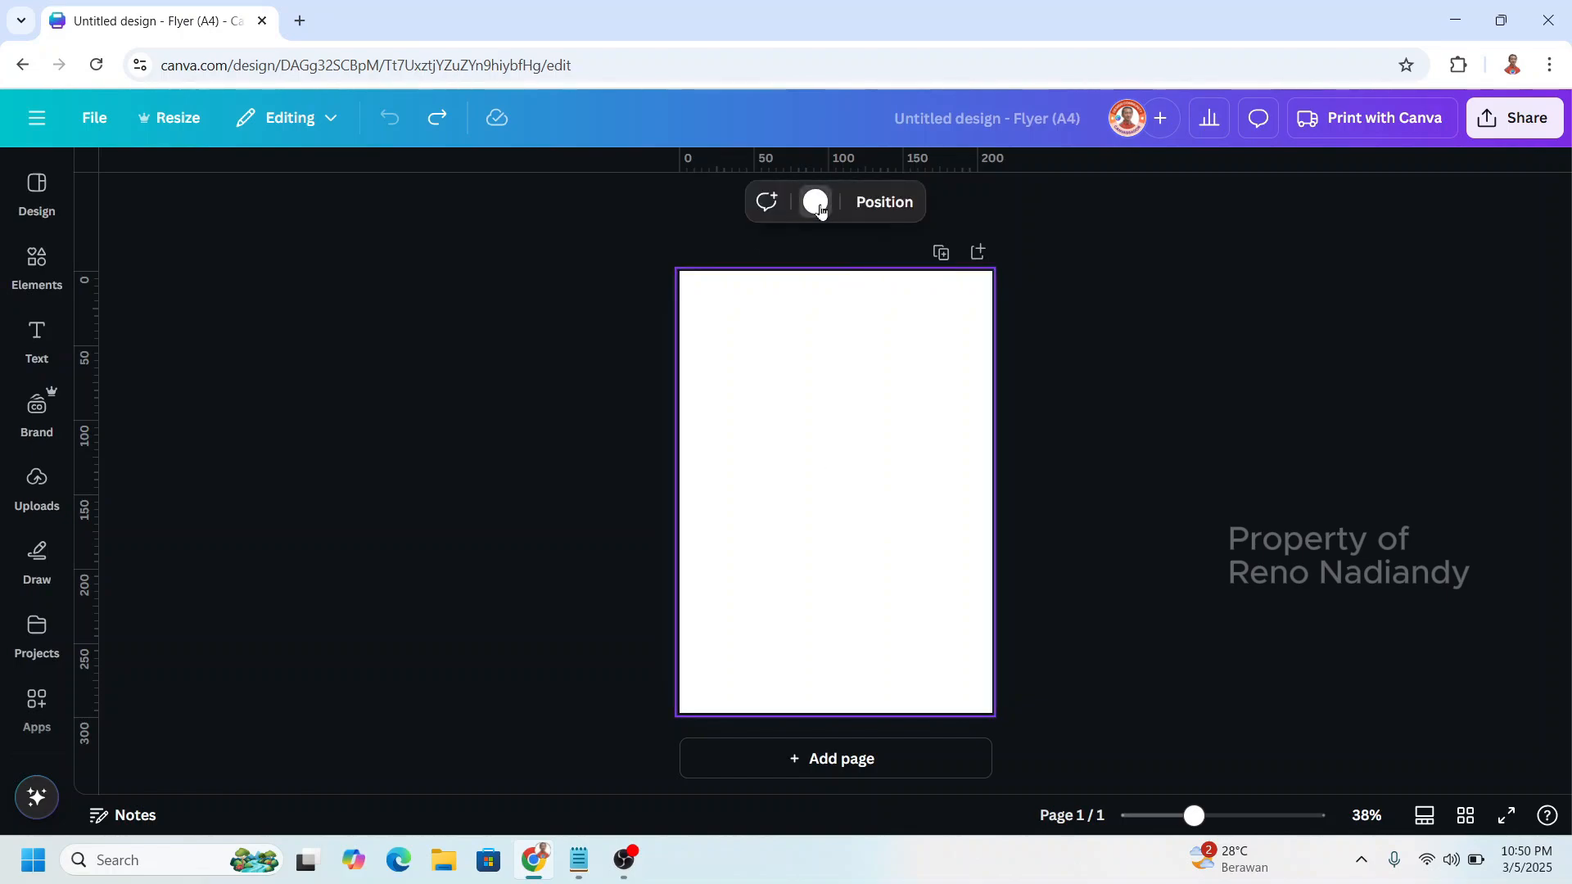
{"action": "left_click", "coordinate": [119, 622]}
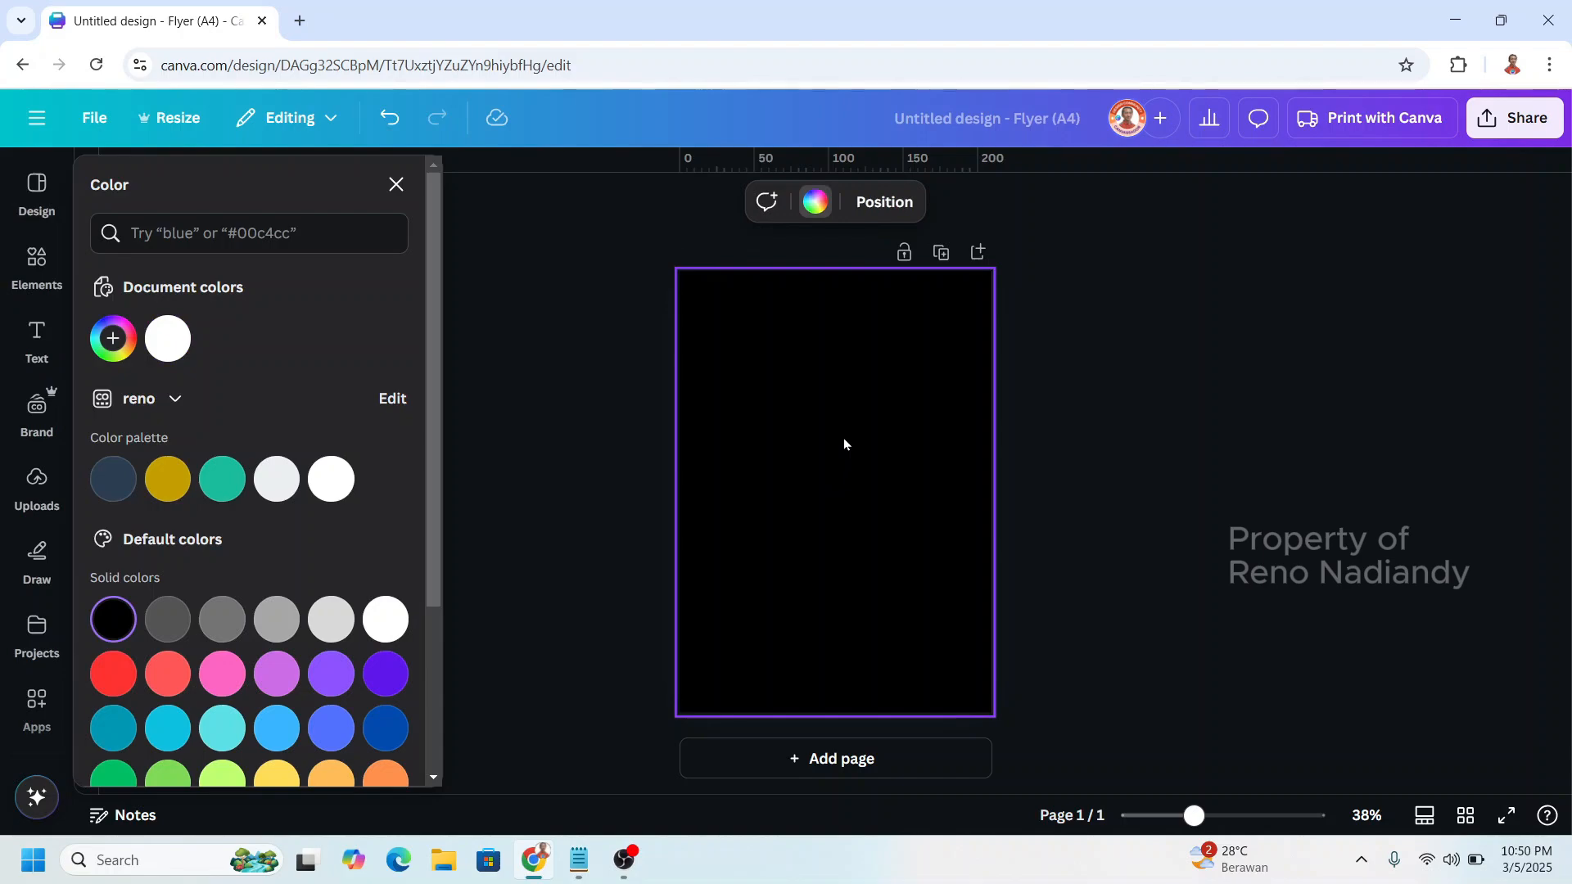
Search the elements for "cube" and add the blue three-tone isometric cube graphic to the page.
{"action": "left_click", "coordinate": [37, 263]}
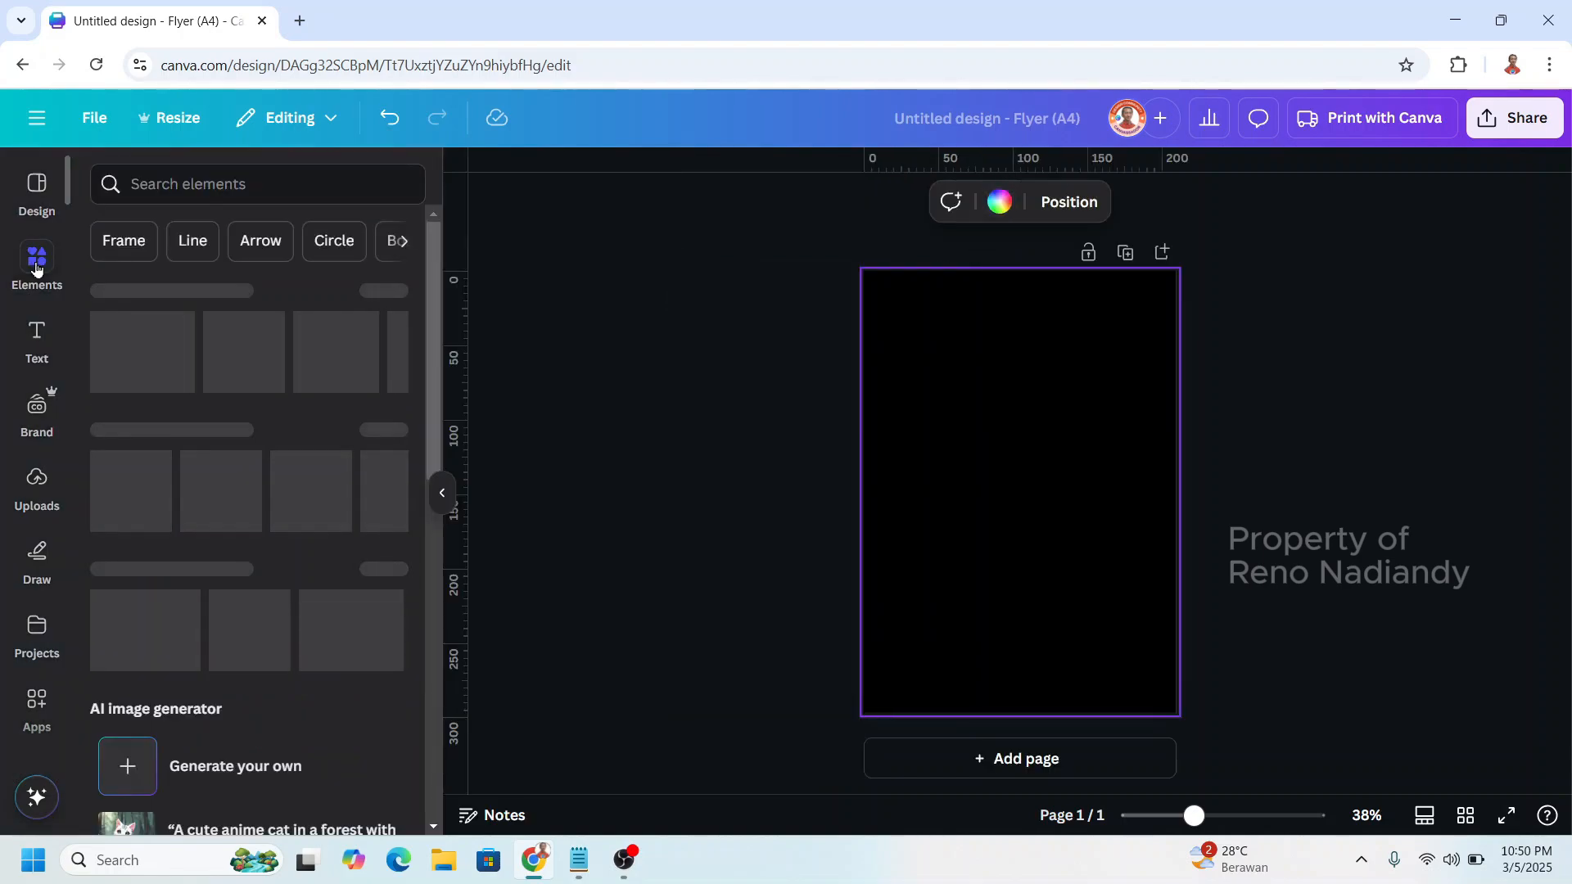
{"action": "left_click", "coordinate": [156, 184]}
{"action": "type", "text": "cub"}
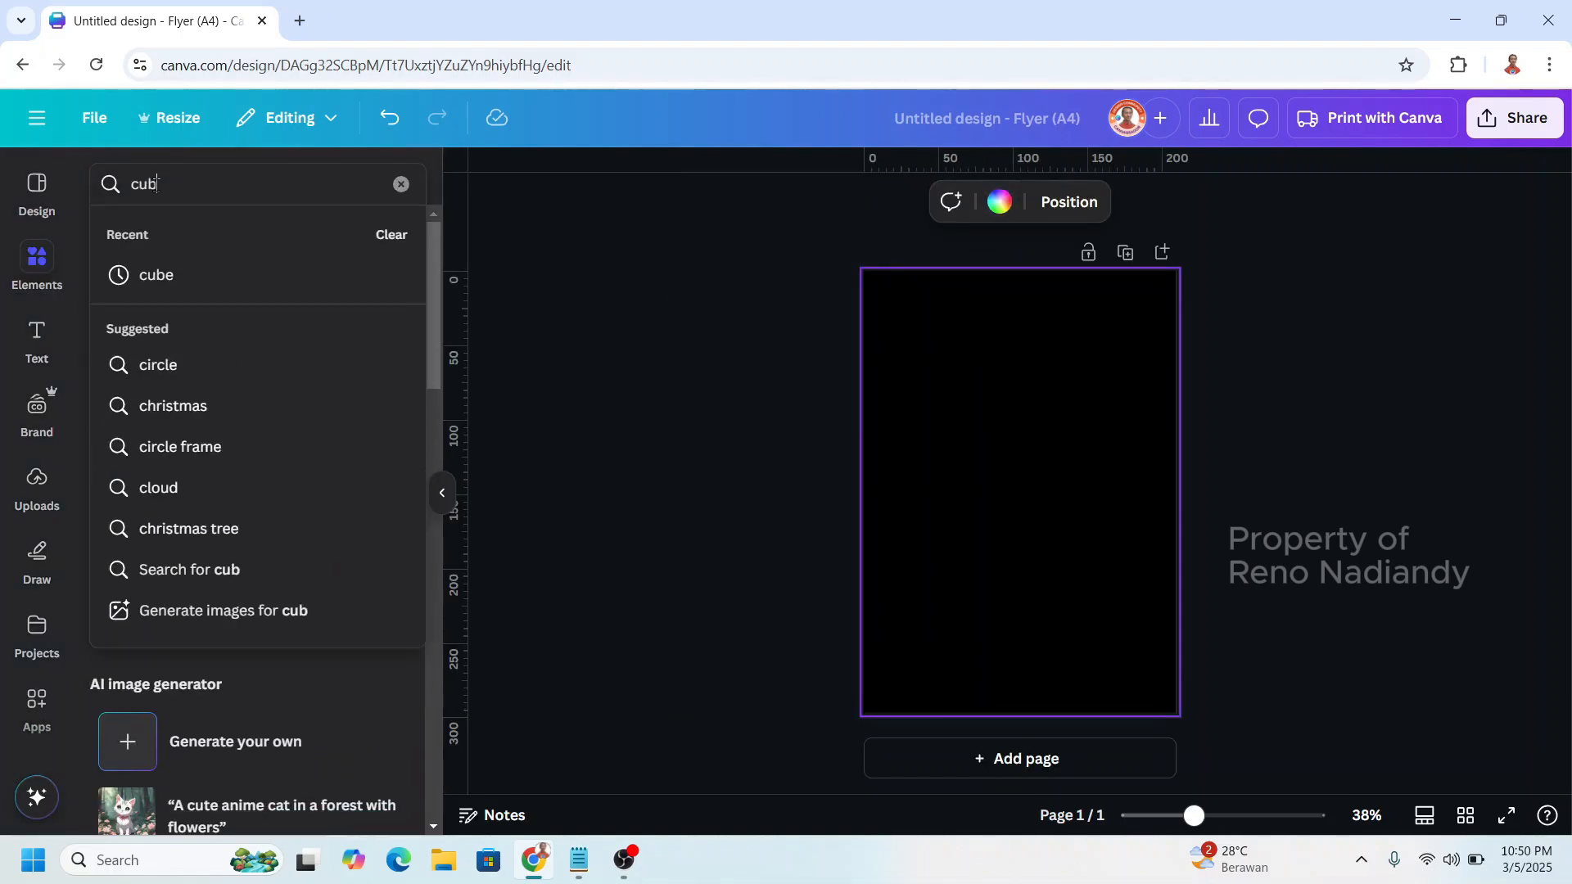
{"action": "type", "text": "e"}
{"action": "key", "text": "Return"}
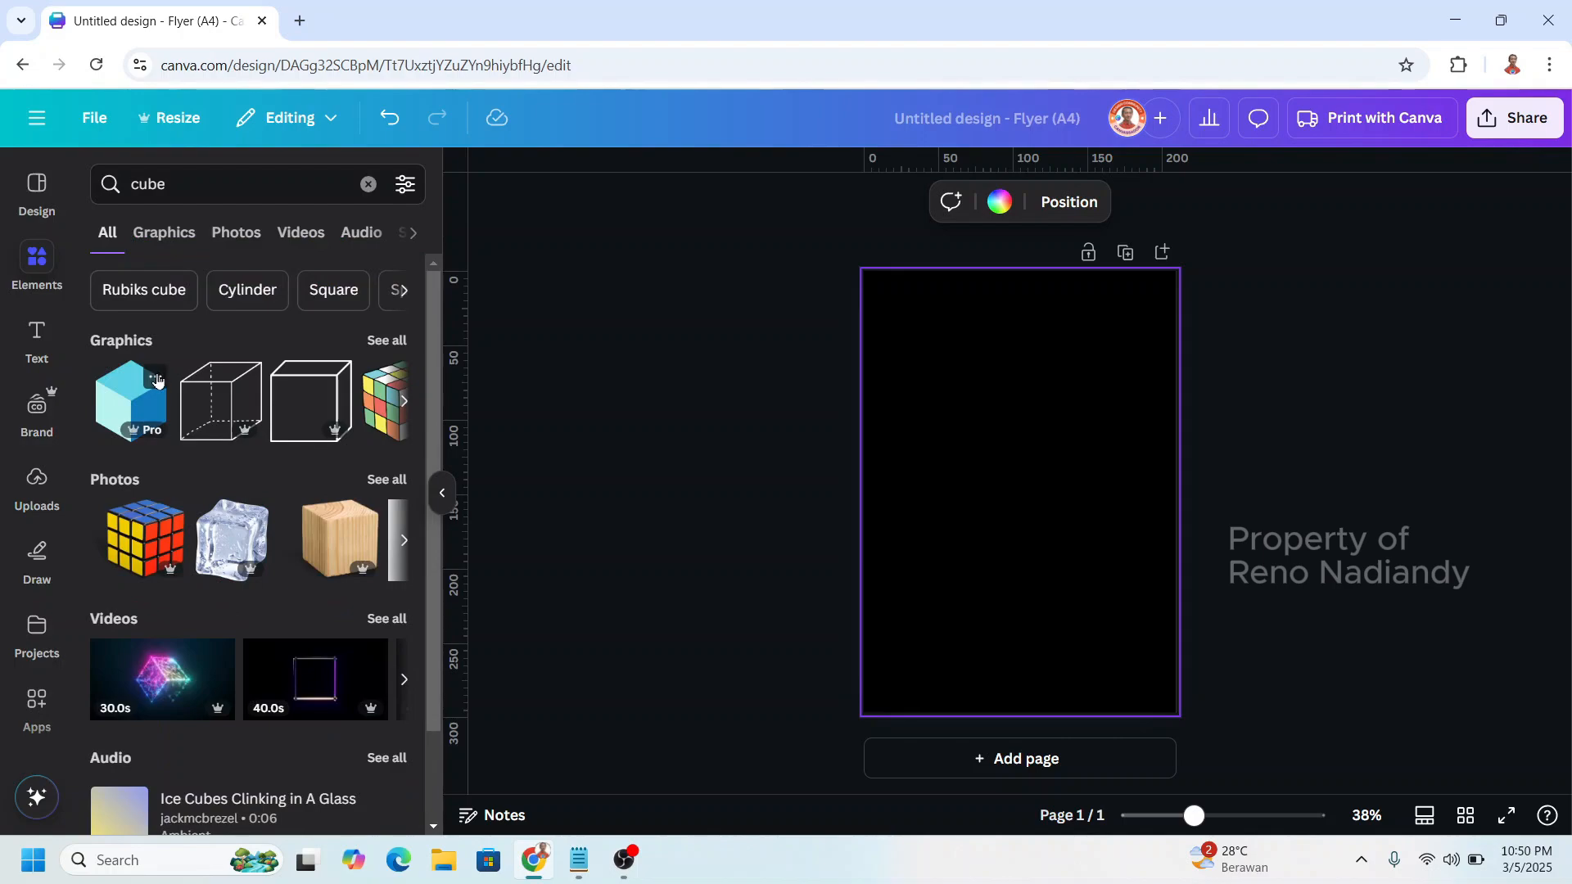
{"action": "left_click", "coordinate": [156, 379]}
{"action": "left_click", "coordinate": [126, 415]}
{"action": "left_click", "coordinate": [126, 414]}
Flip the cube vertically and enlarge it to about 155 mm wide, centred on the page.
{"action": "left_click", "coordinate": [1045, 203]}
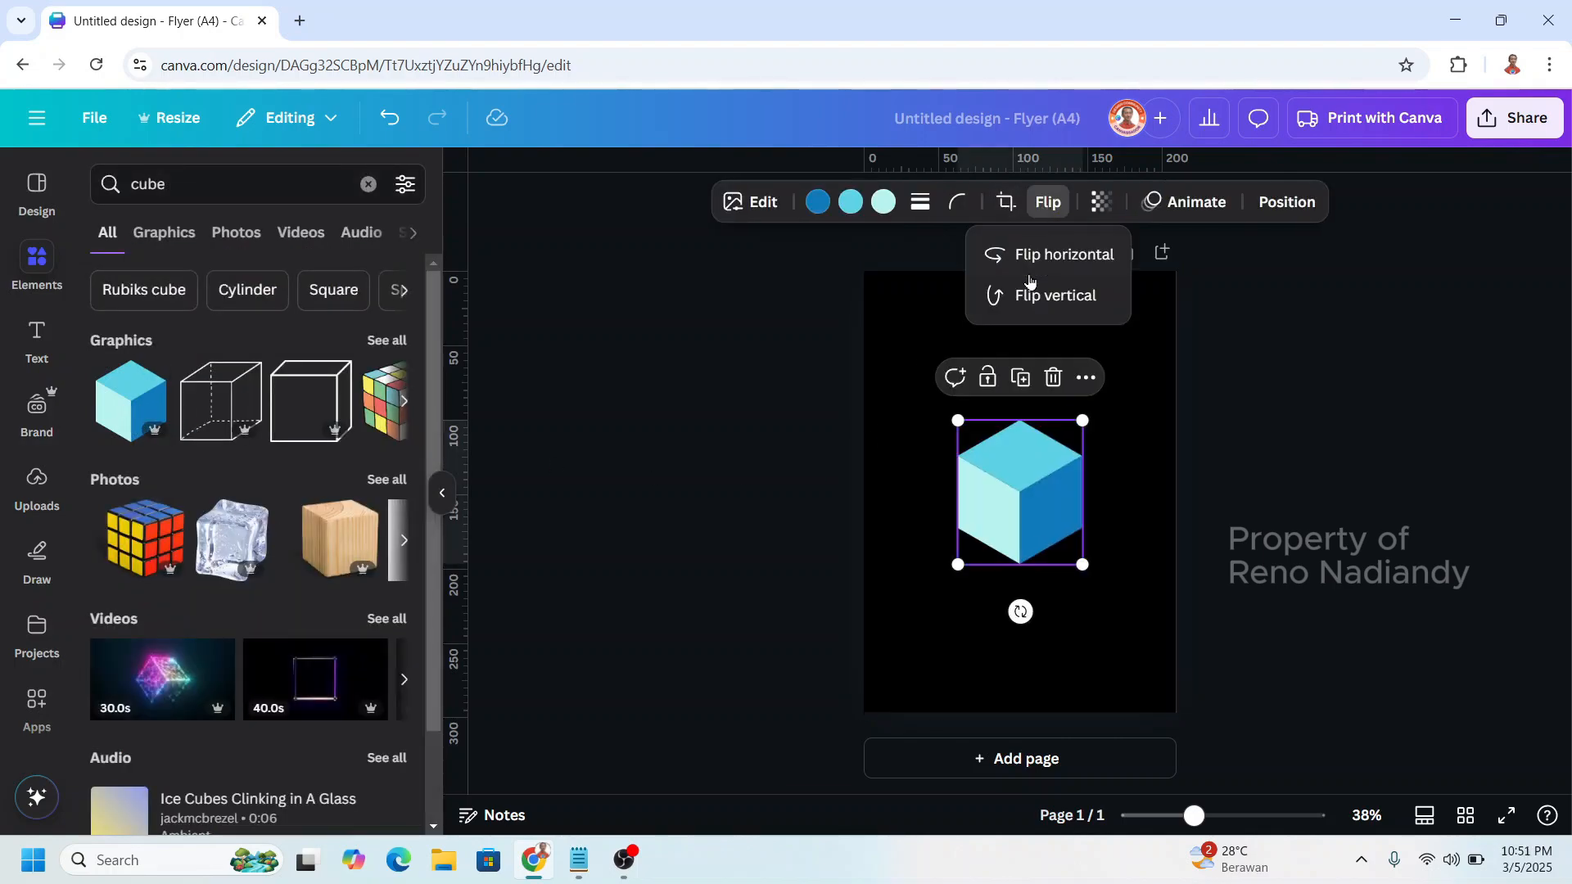
{"action": "left_click", "coordinate": [1033, 293]}
{"action": "left_click_drag", "start_coordinate": [1084, 418], "coordinate": [1047, 465]}
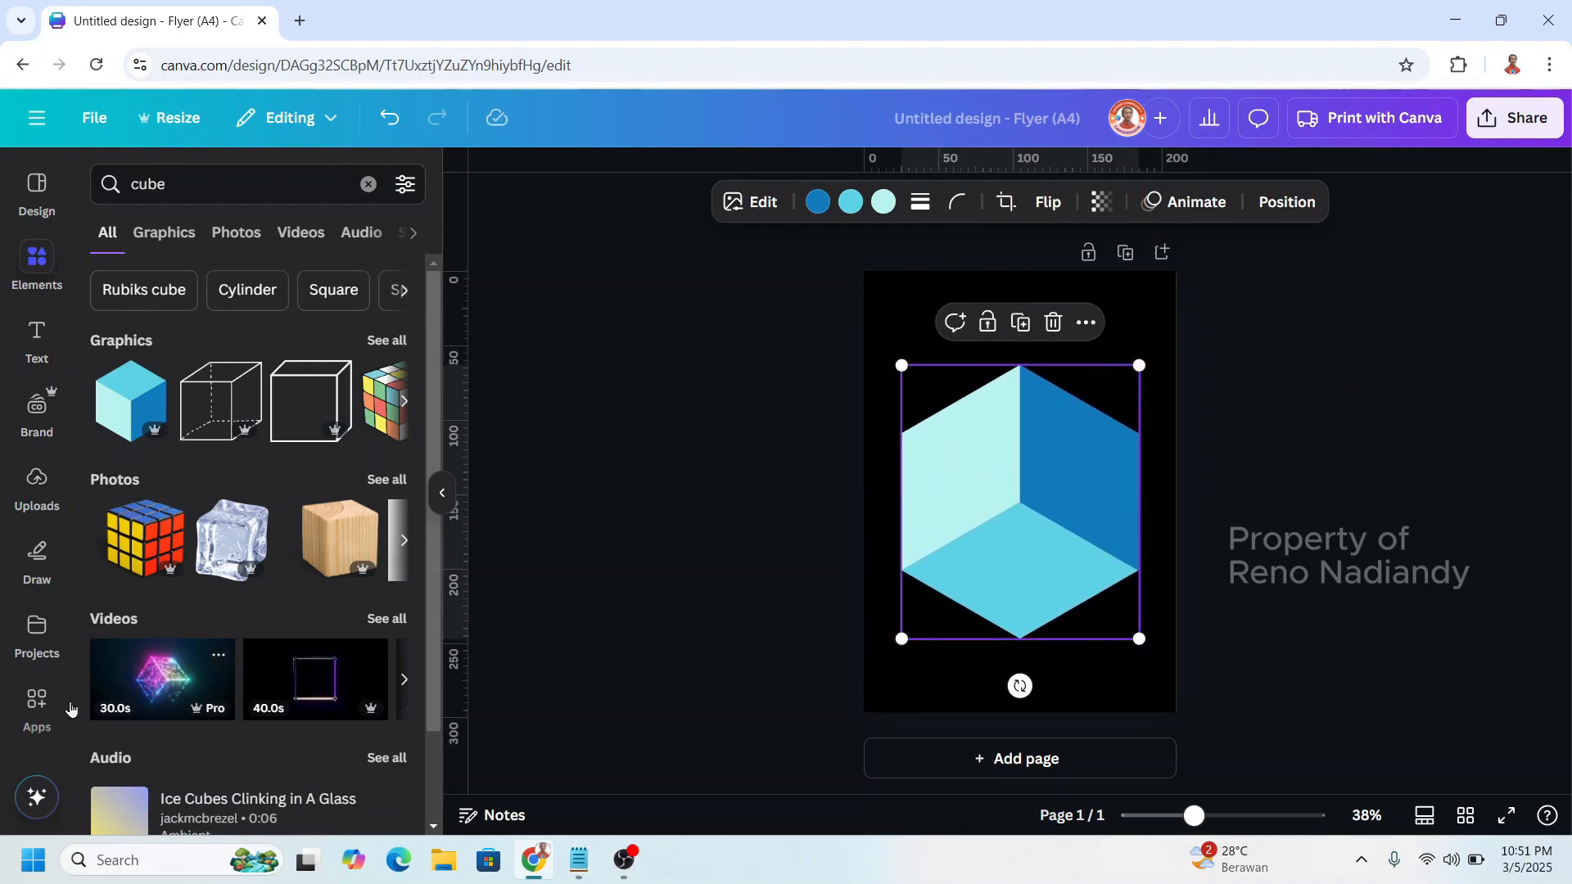
Search the Canva apps for "text" and open Text Maker.
{"action": "left_click", "coordinate": [38, 703]}
{"action": "left_click", "coordinate": [197, 190]}
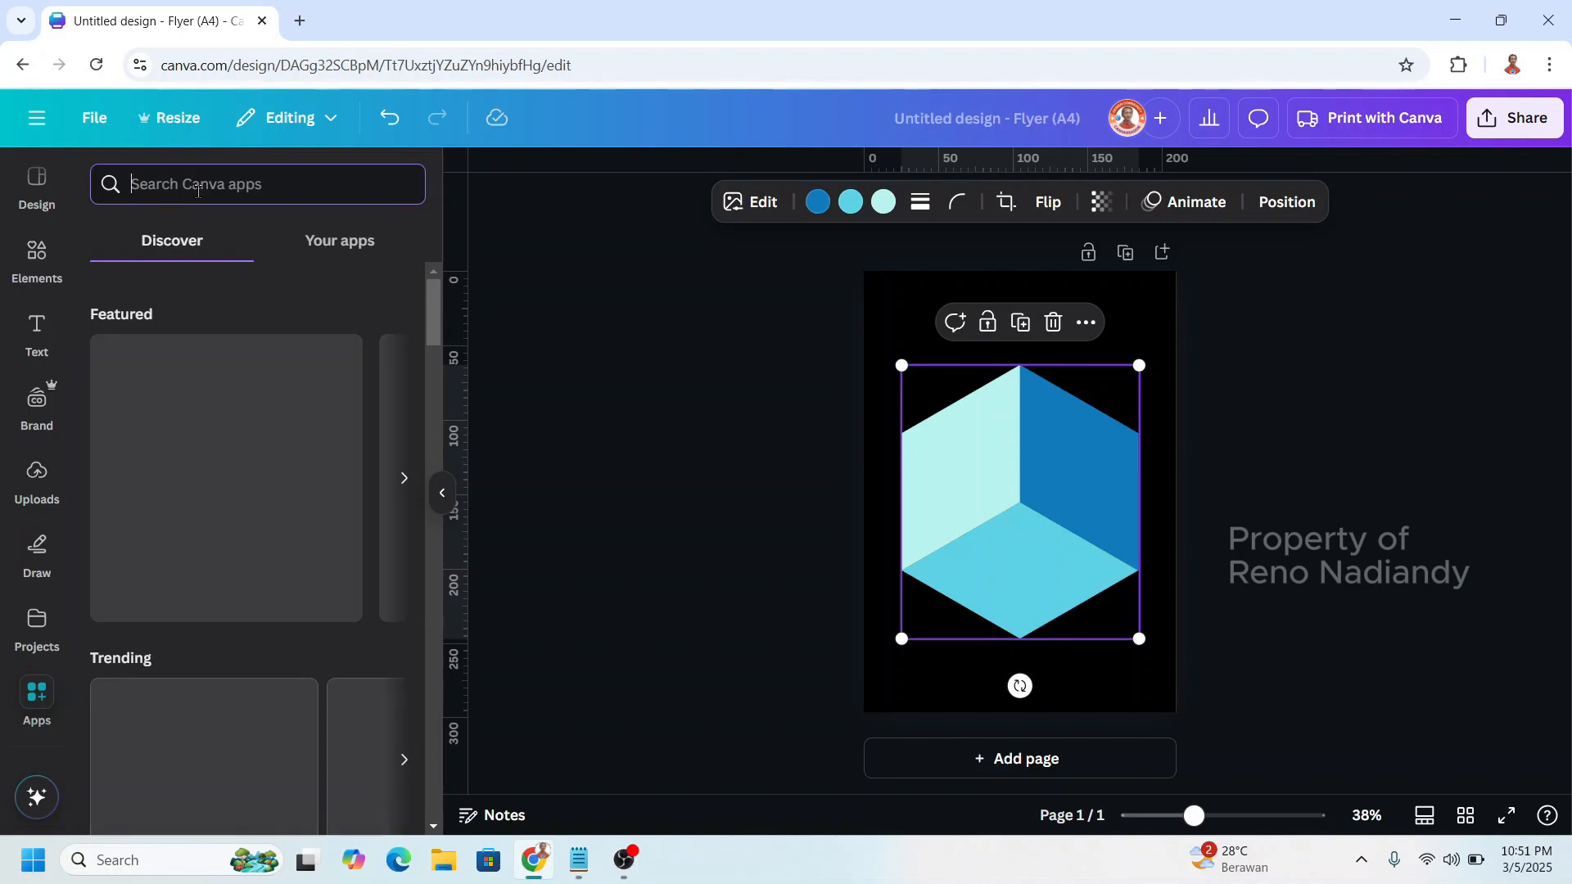
{"action": "type", "text": "text"}
{"action": "key", "text": "Return"}
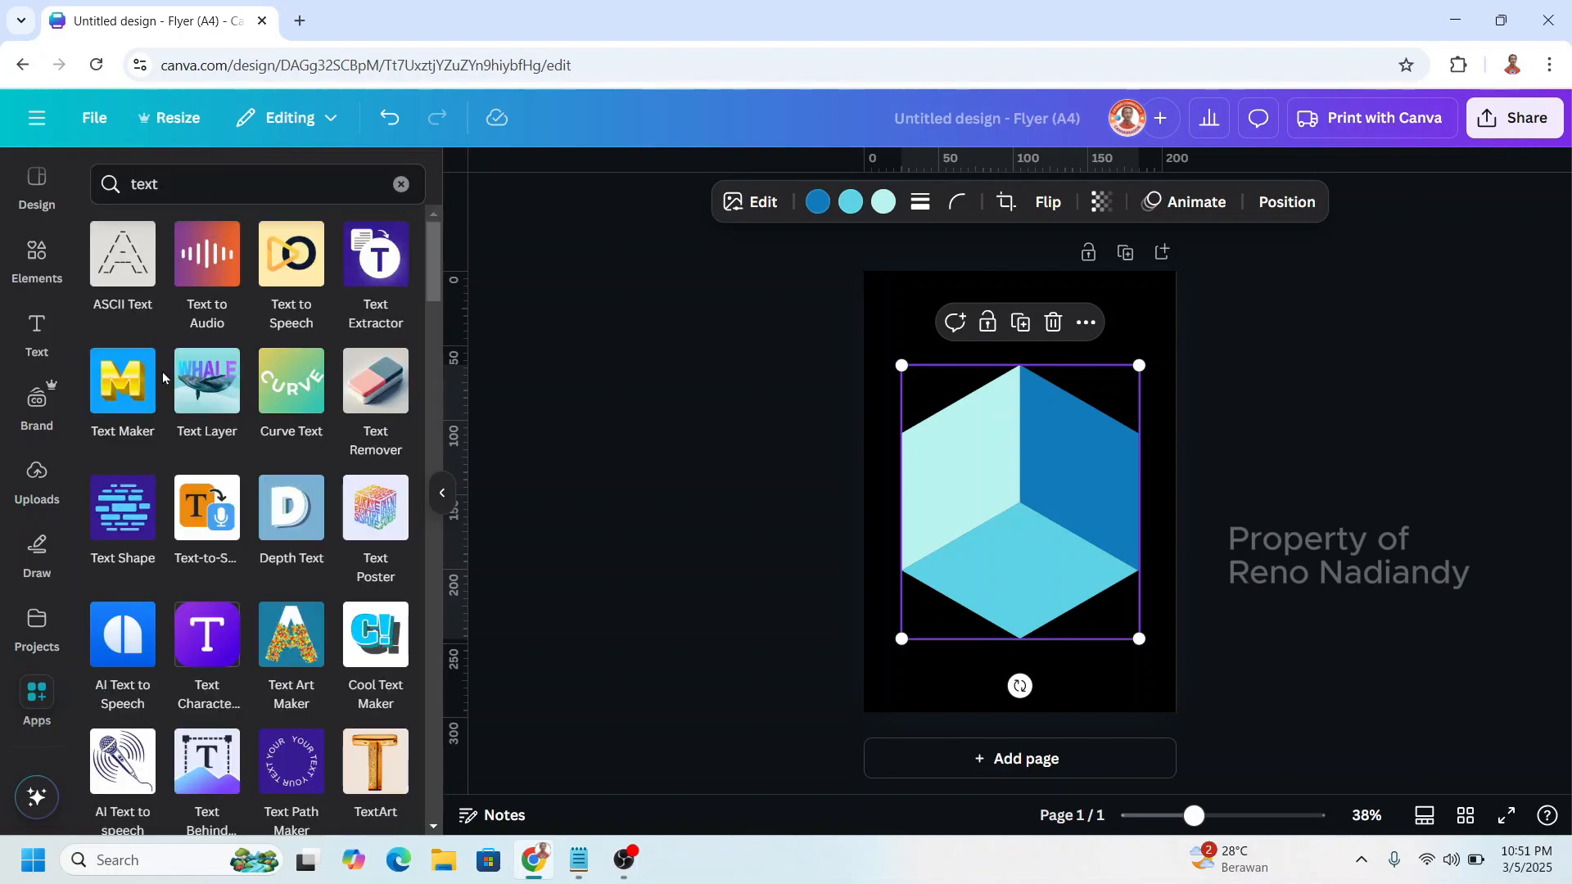
{"action": "left_click", "coordinate": [119, 400]}
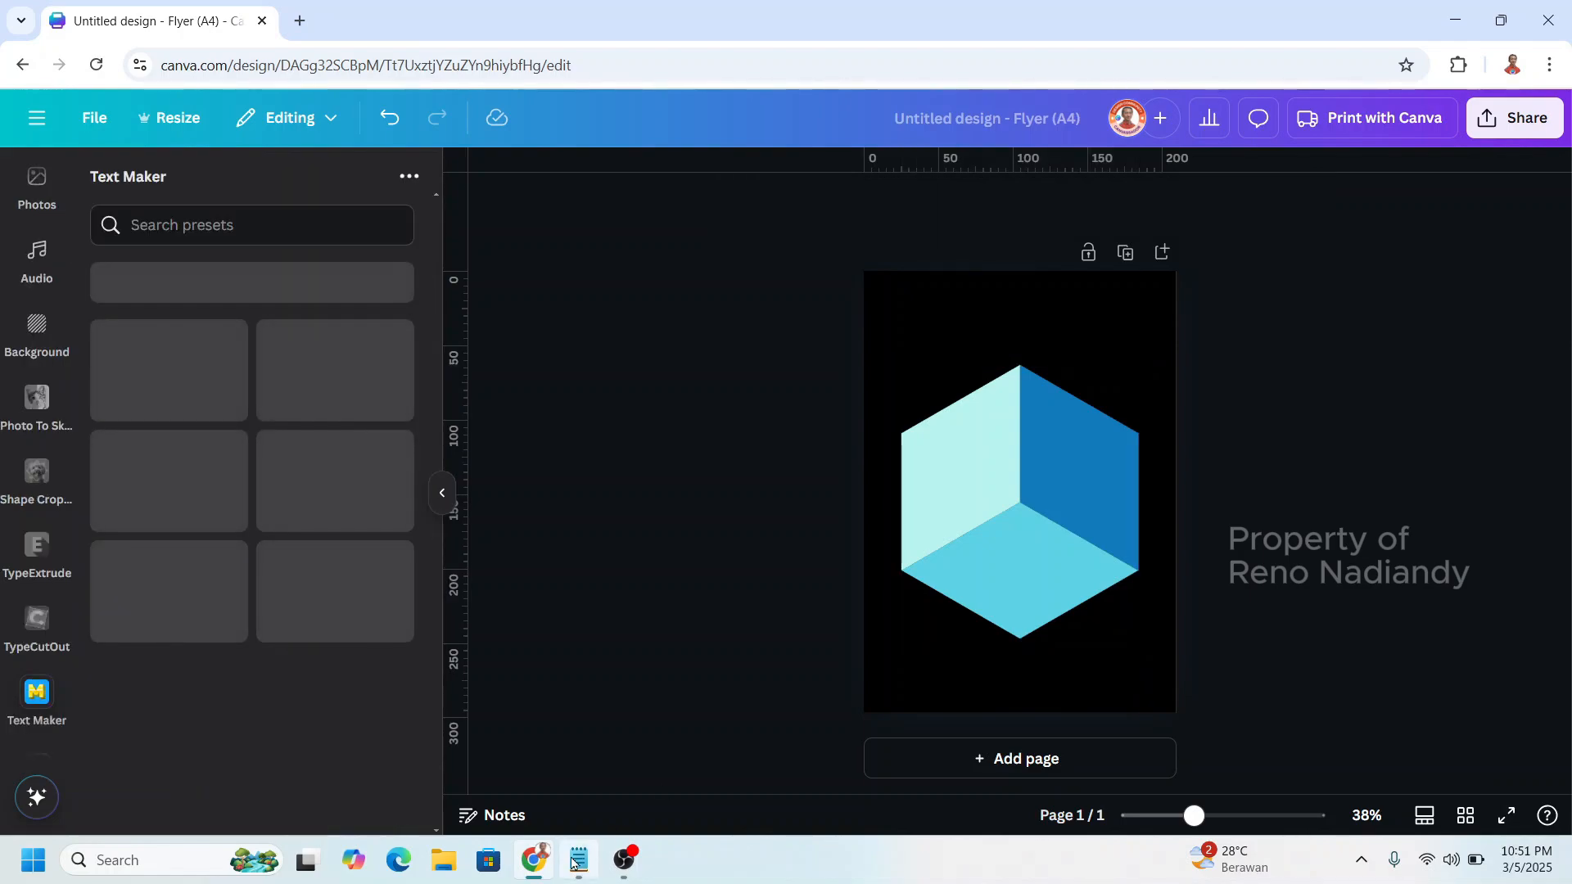
Switch to Notepad and copy the line "SUCCESS IS NOT FINAL".
{"action": "left_click", "coordinate": [577, 860]}
{"action": "left_click_drag", "start_coordinate": [1073, 453], "coordinate": [879, 461]}
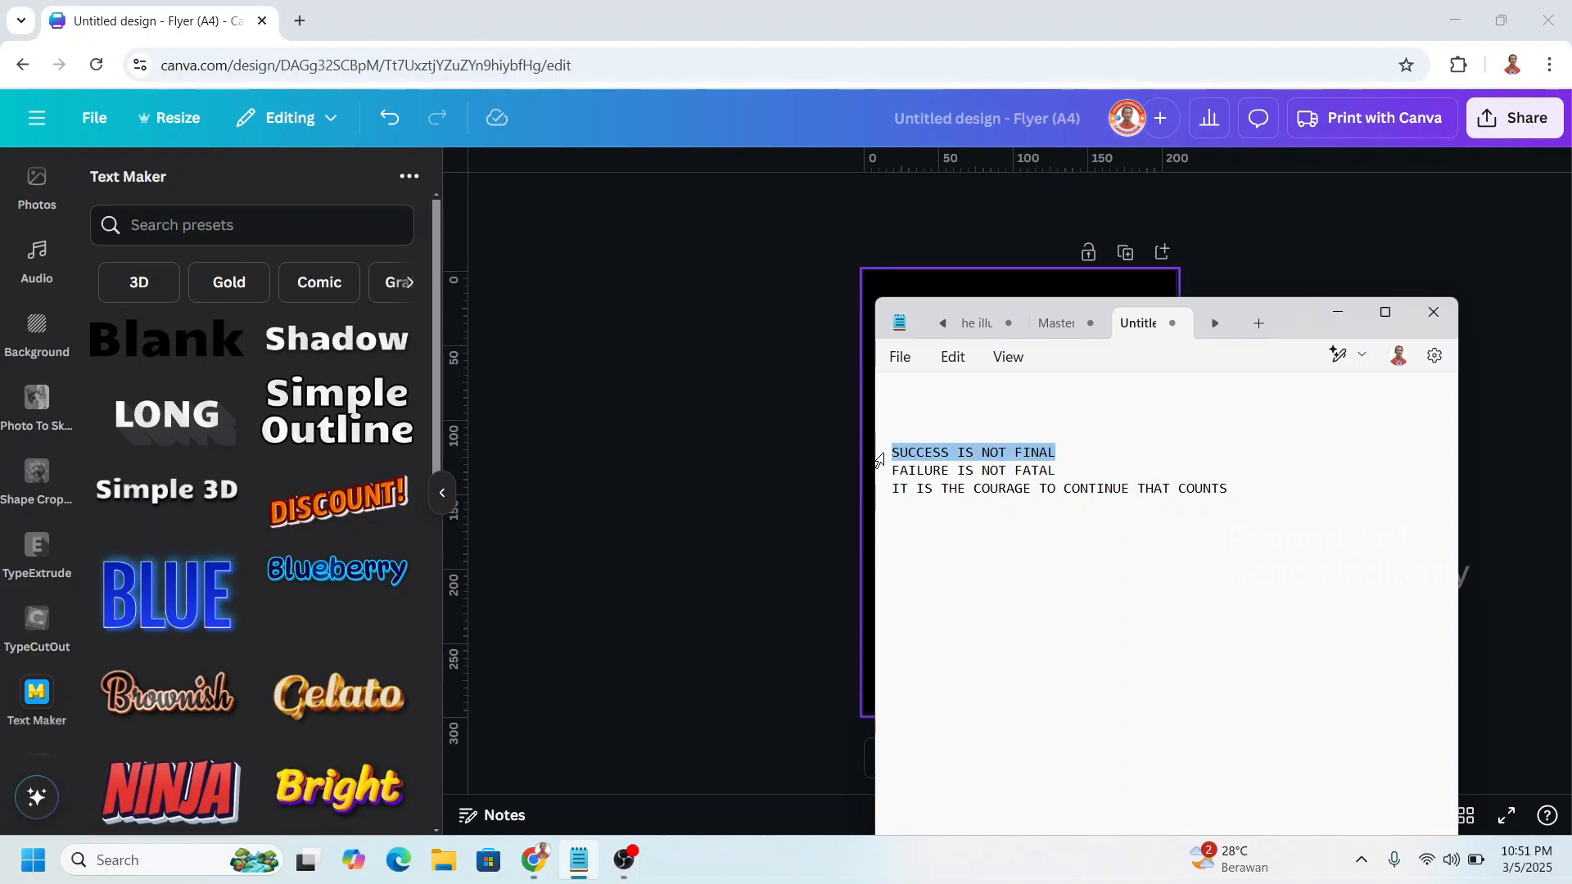
{"action": "right_click", "coordinate": [957, 454]}
{"action": "left_click", "coordinate": [1036, 115]}
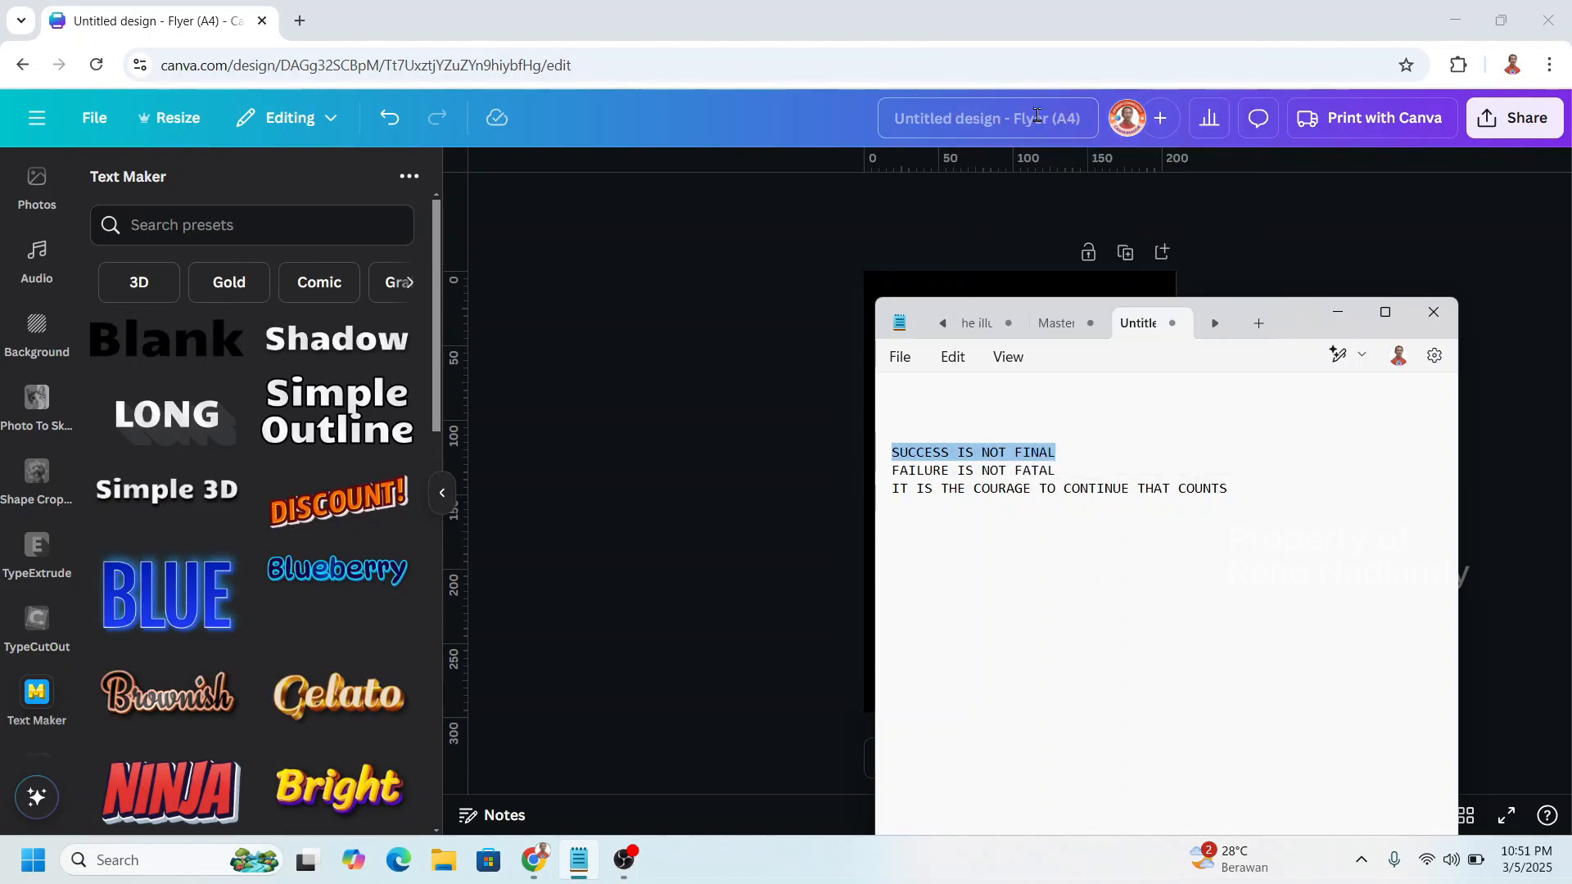
Open Text Maker's Simple Outline preset in Canva and replace its sample text with the copied "SUCCESS IS NOT FINAL".
{"action": "left_click", "coordinate": [345, 413]}
{"action": "left_click", "coordinate": [345, 414]}
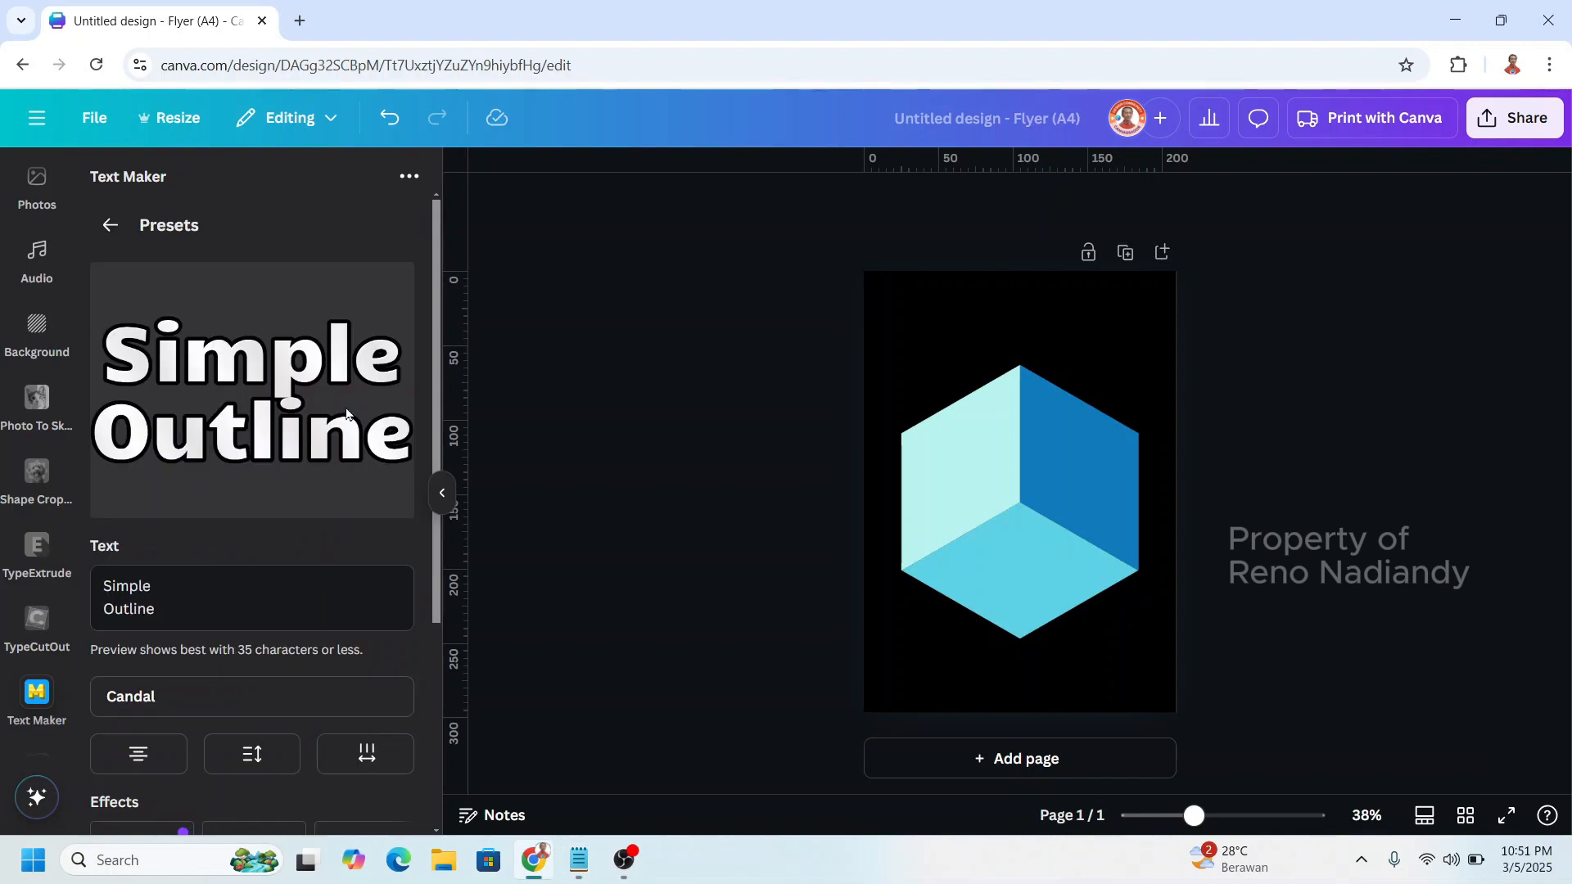
{"action": "left_click_drag", "start_coordinate": [160, 610], "coordinate": [86, 582]}
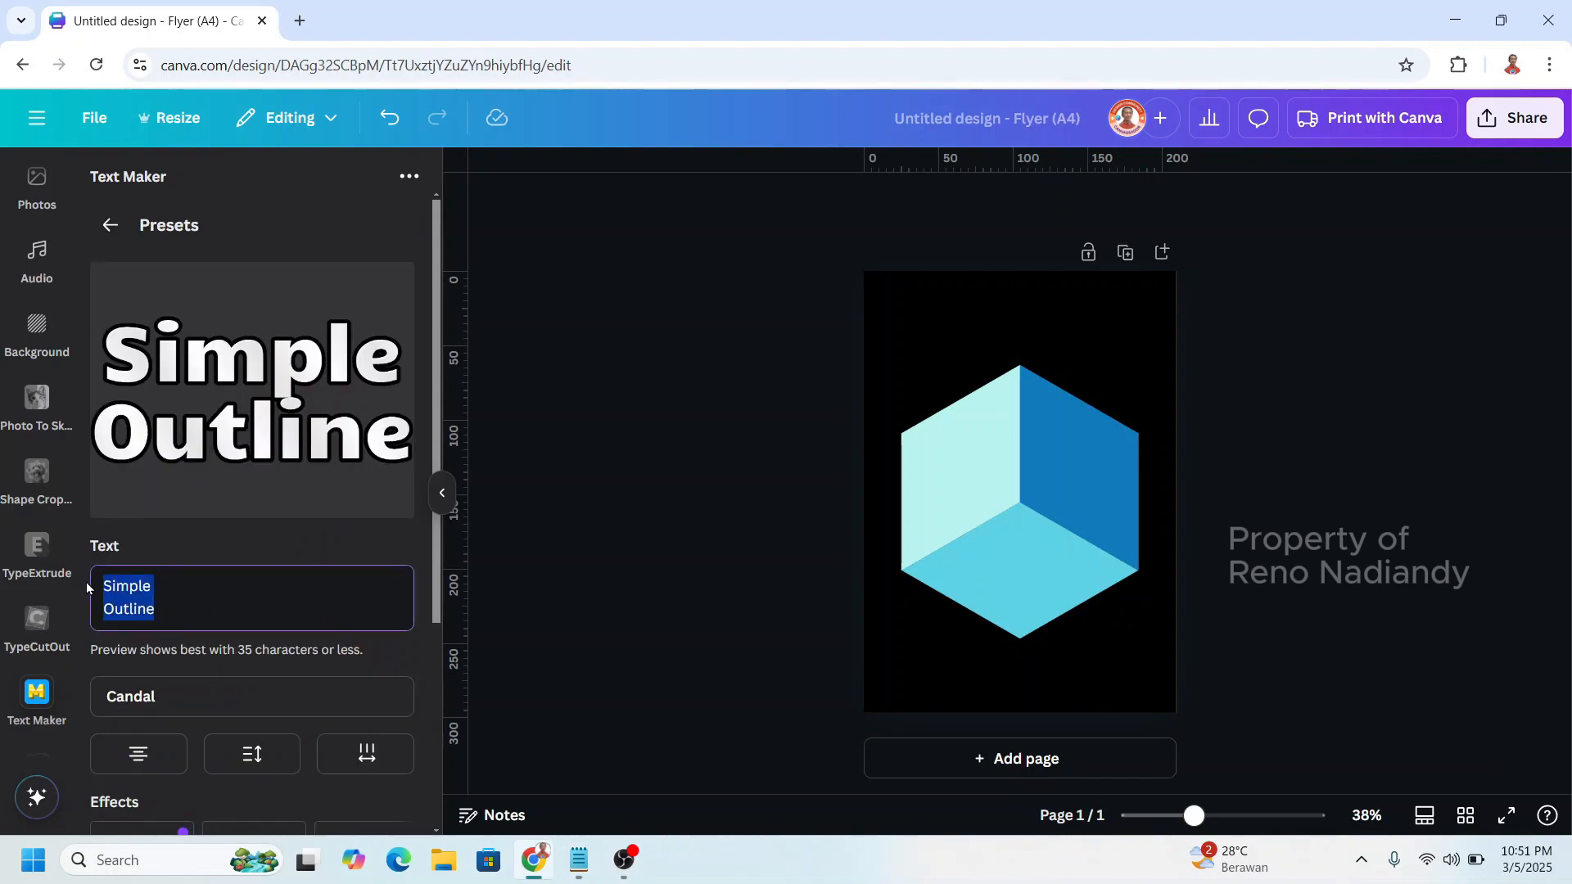
{"action": "right_click", "coordinate": [109, 591]}
{"action": "left_click", "coordinate": [195, 228]}
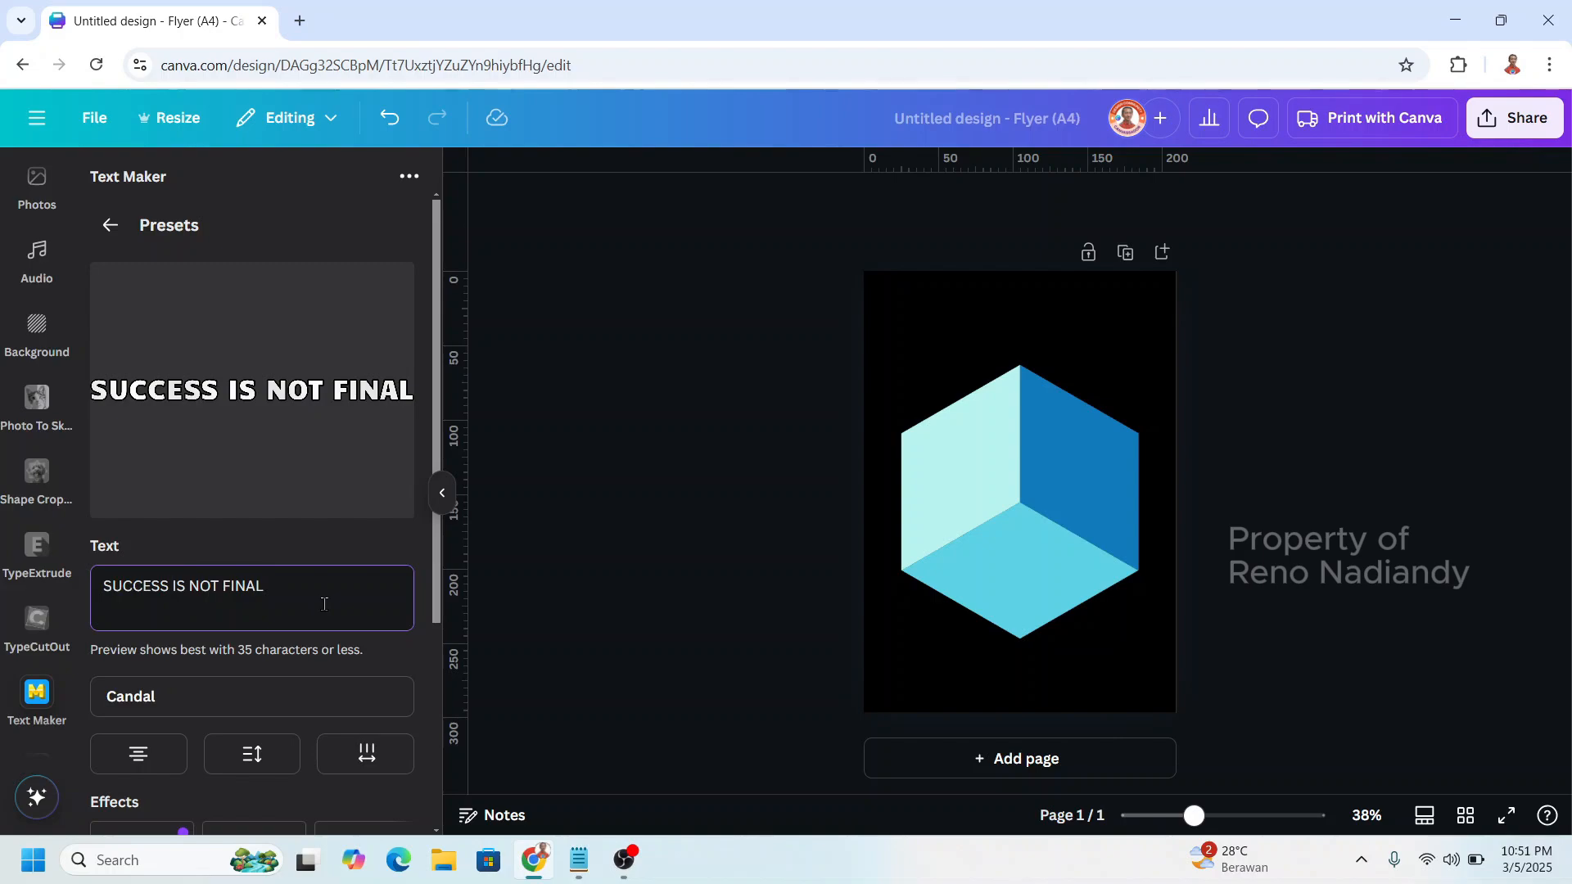
Break the preset text into three lines: "SUCCESS", "IS NOT" and "FINAL".
{"action": "key", "text": "BackSpace"}
{"action": "key", "text": "Return"}
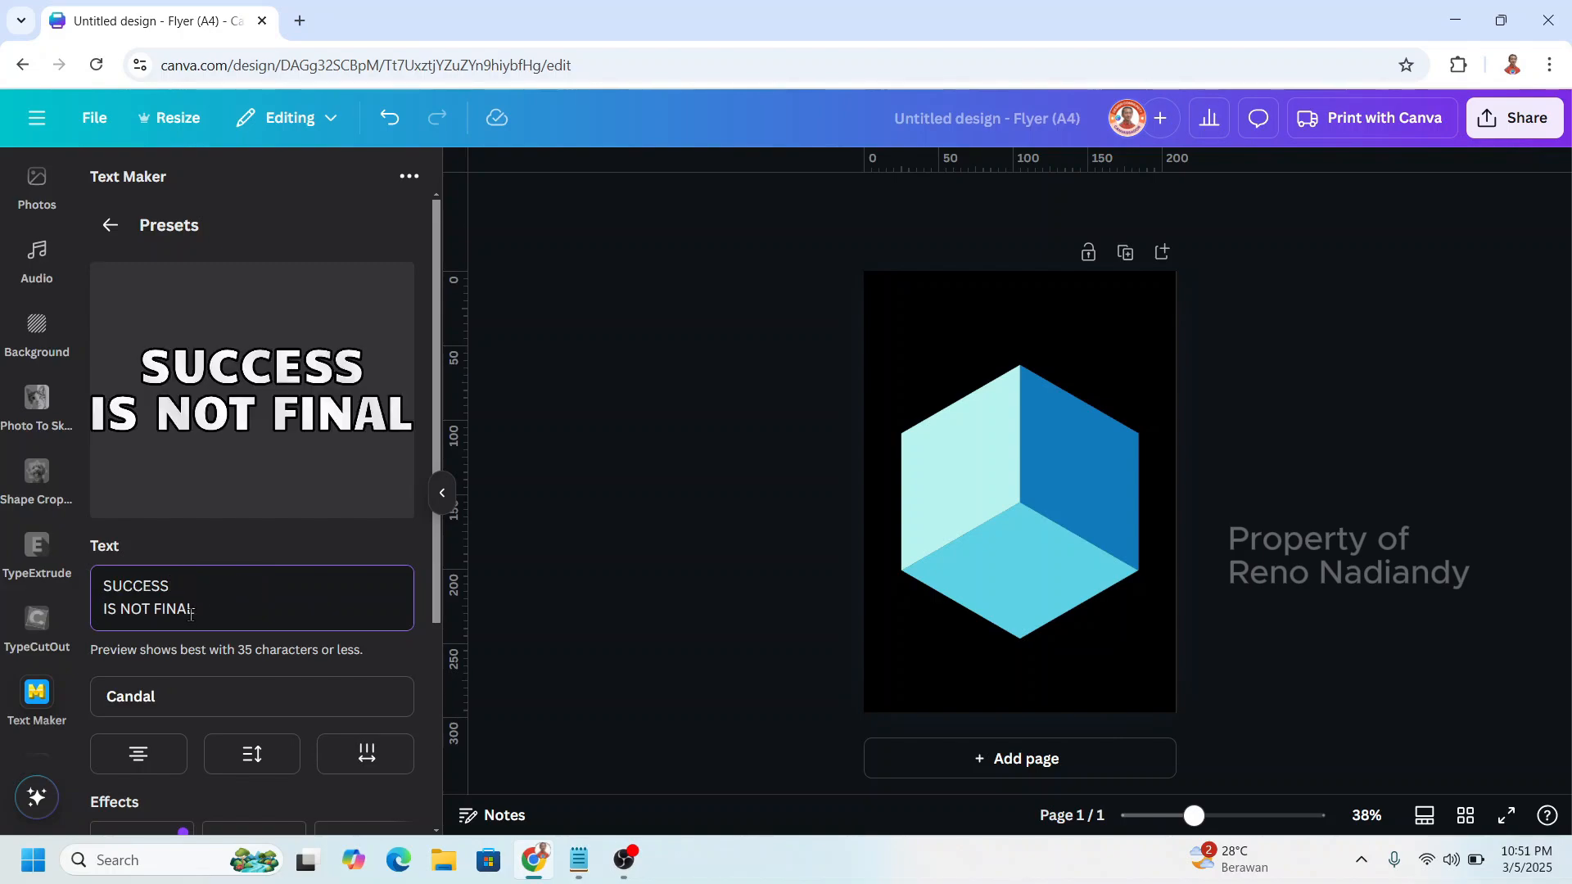
{"action": "key", "text": "BackSpace"}
{"action": "key", "text": "Return"}
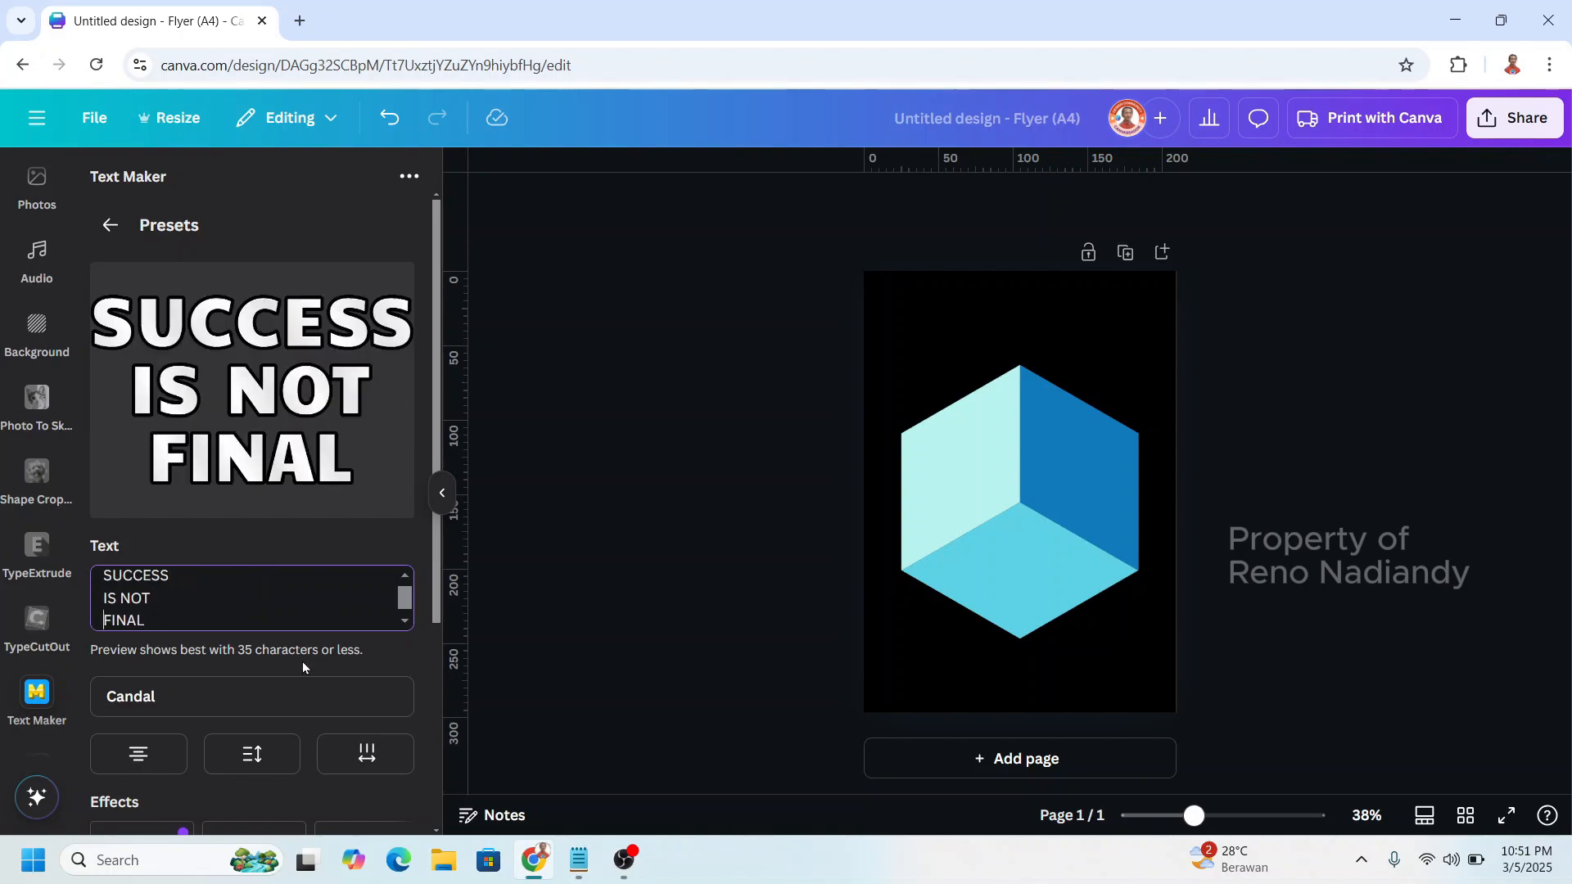
Set the preset text's font to Anton and its alignment to right.
{"action": "left_click", "coordinate": [278, 696]}
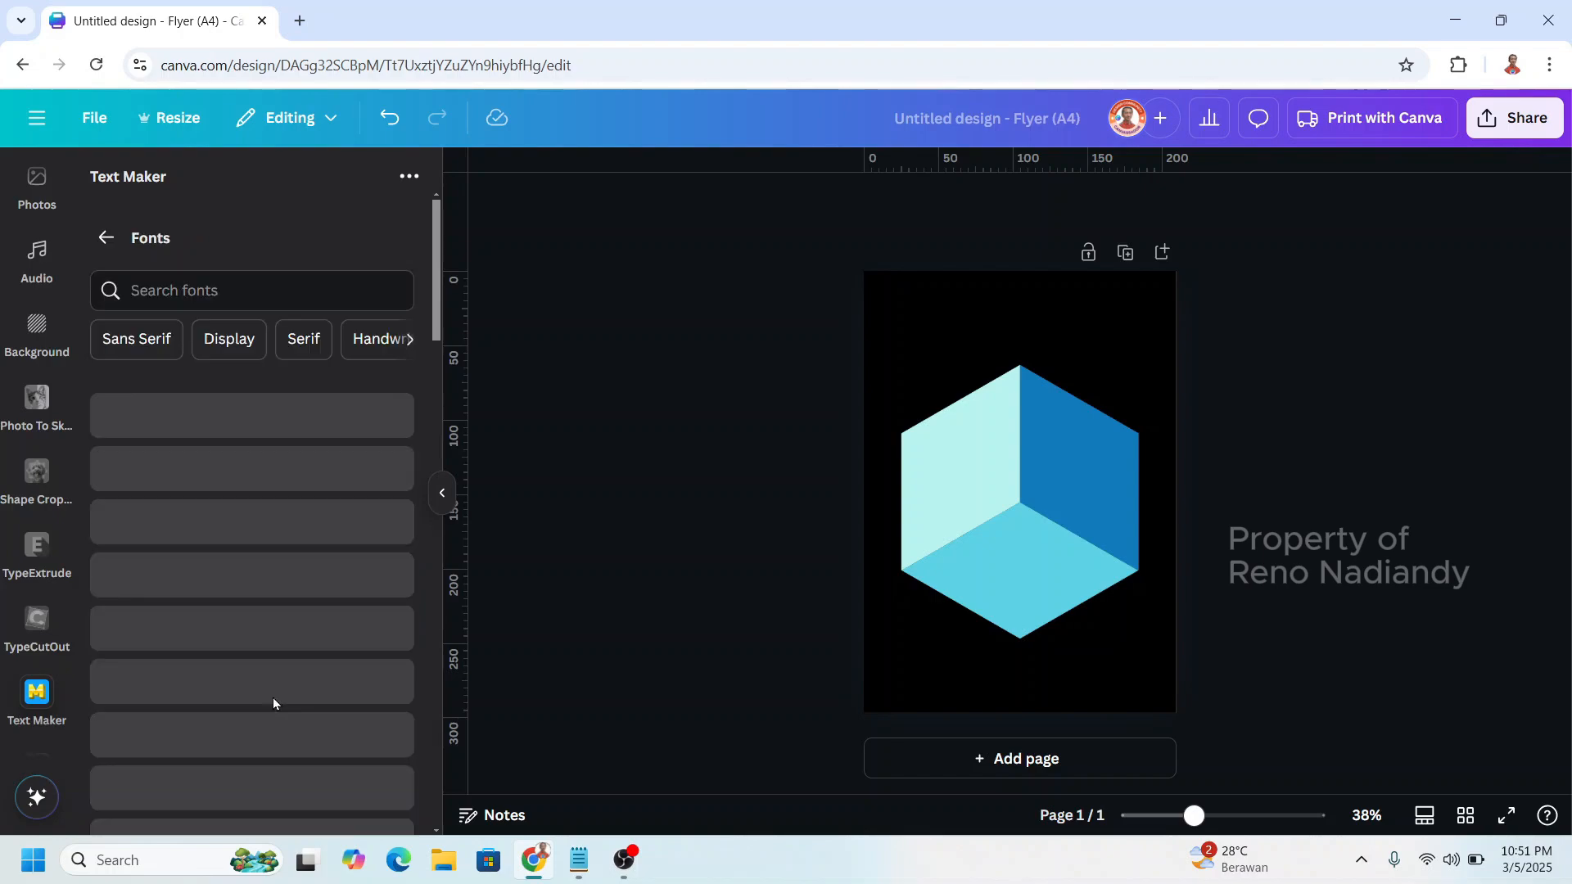
{"action": "left_click", "coordinate": [209, 292]}
{"action": "type", "text": "an"}
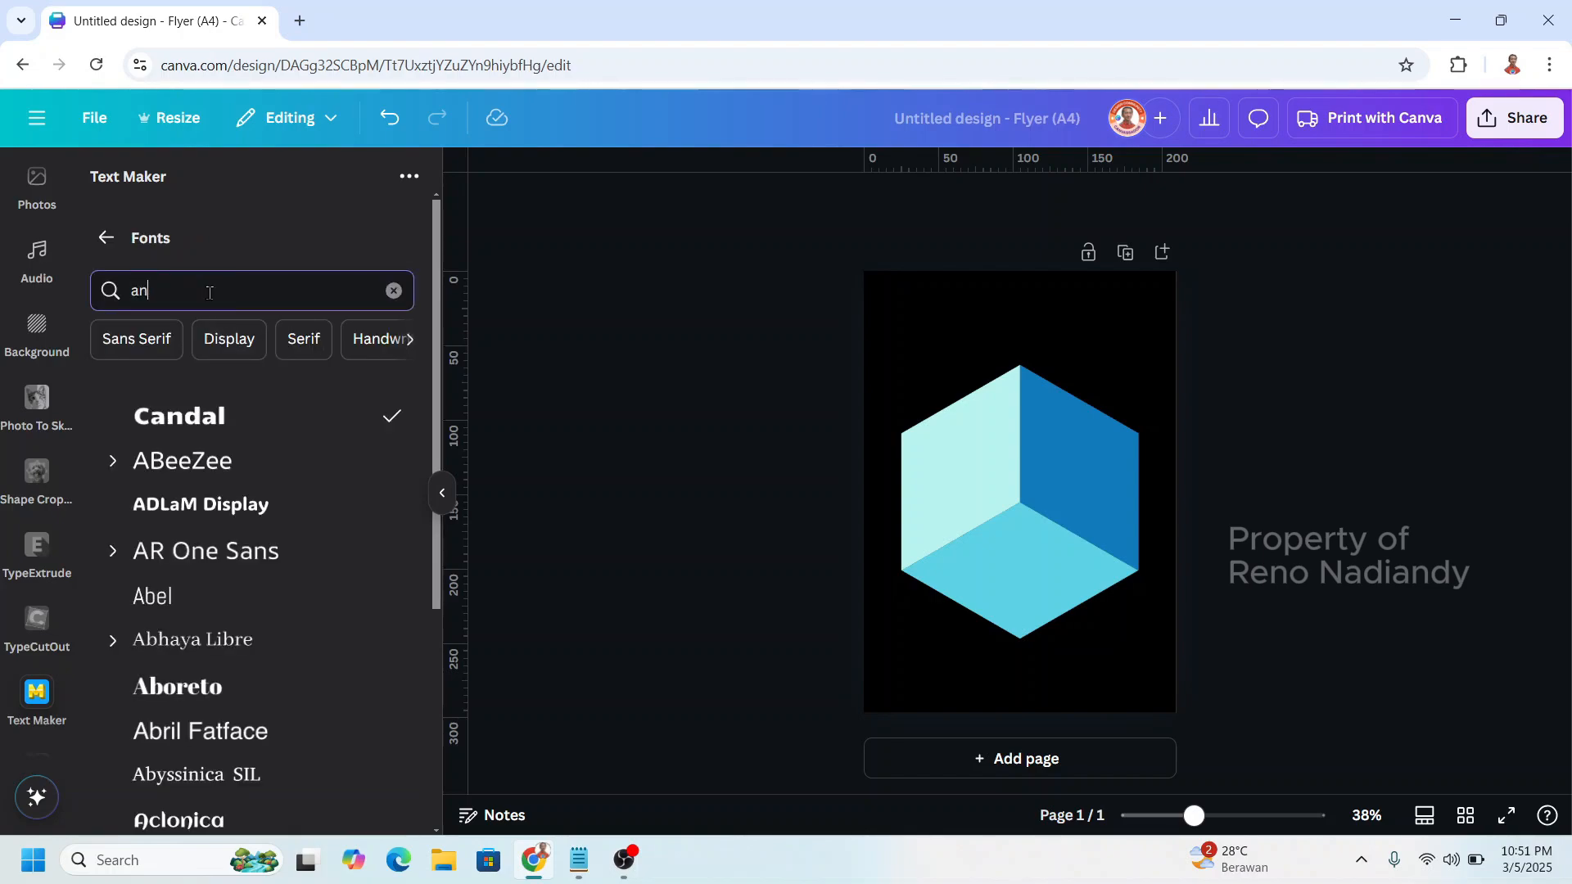
{"action": "type", "text": "ton"}
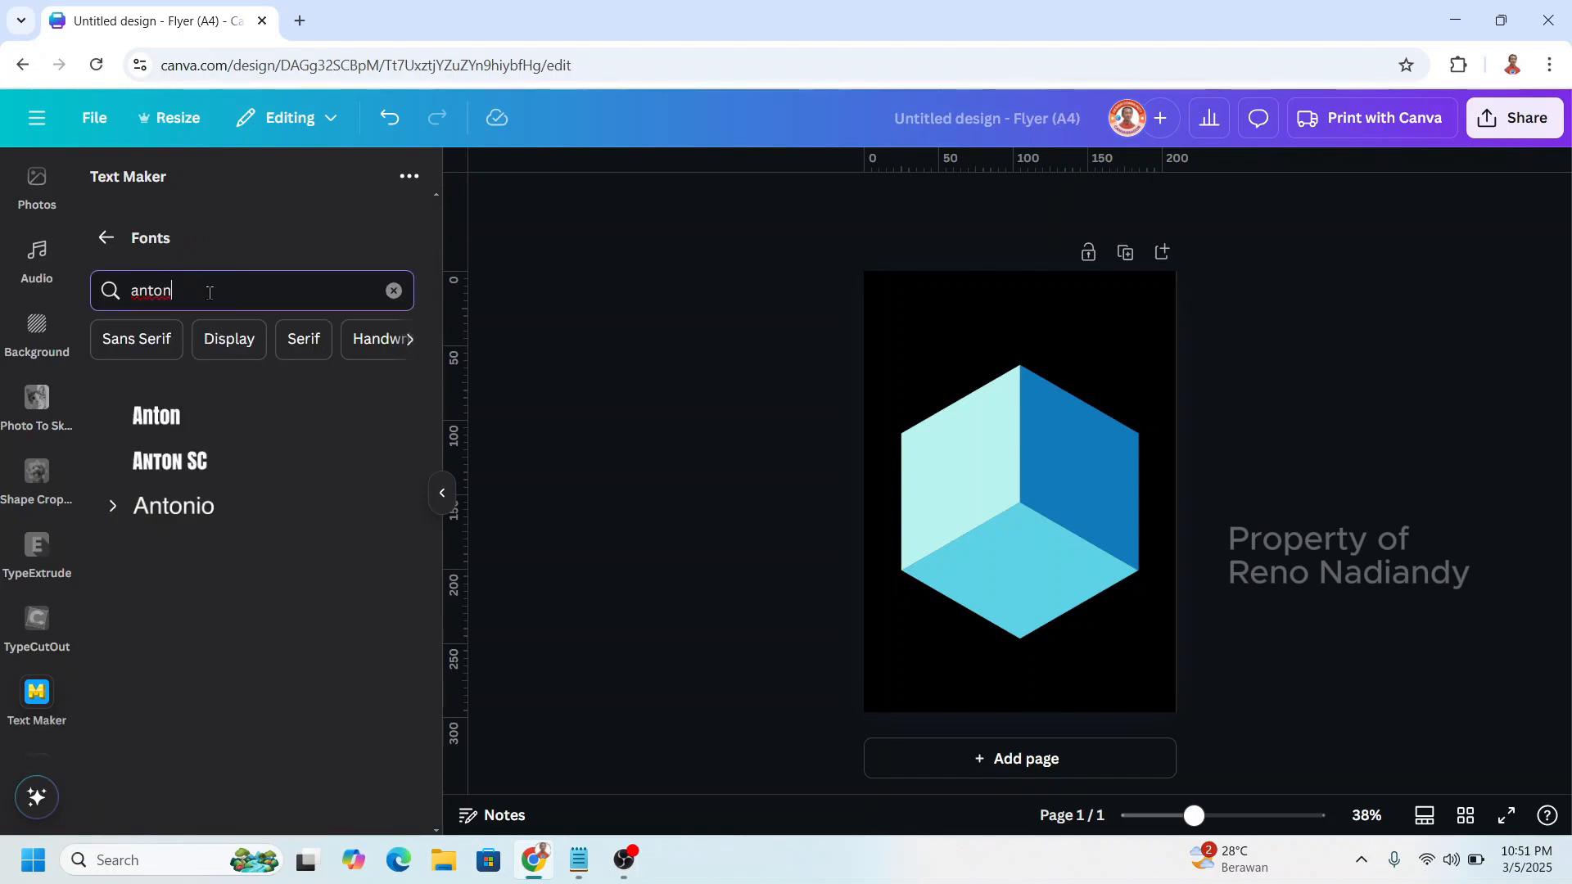
{"action": "left_click", "coordinate": [213, 429]}
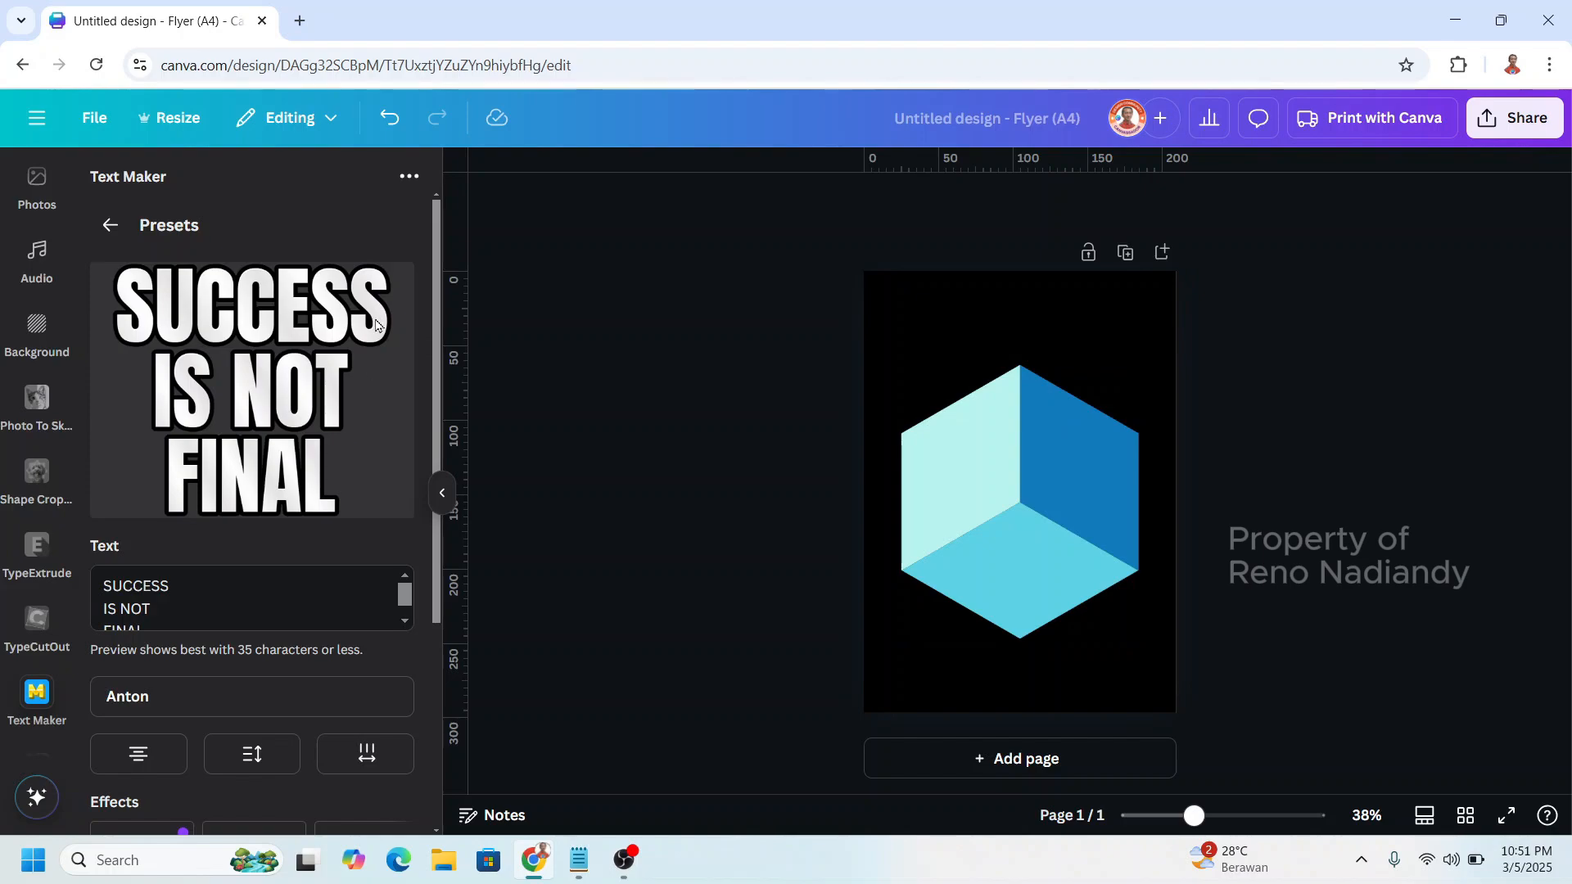
{"action": "left_click", "coordinate": [141, 754]}
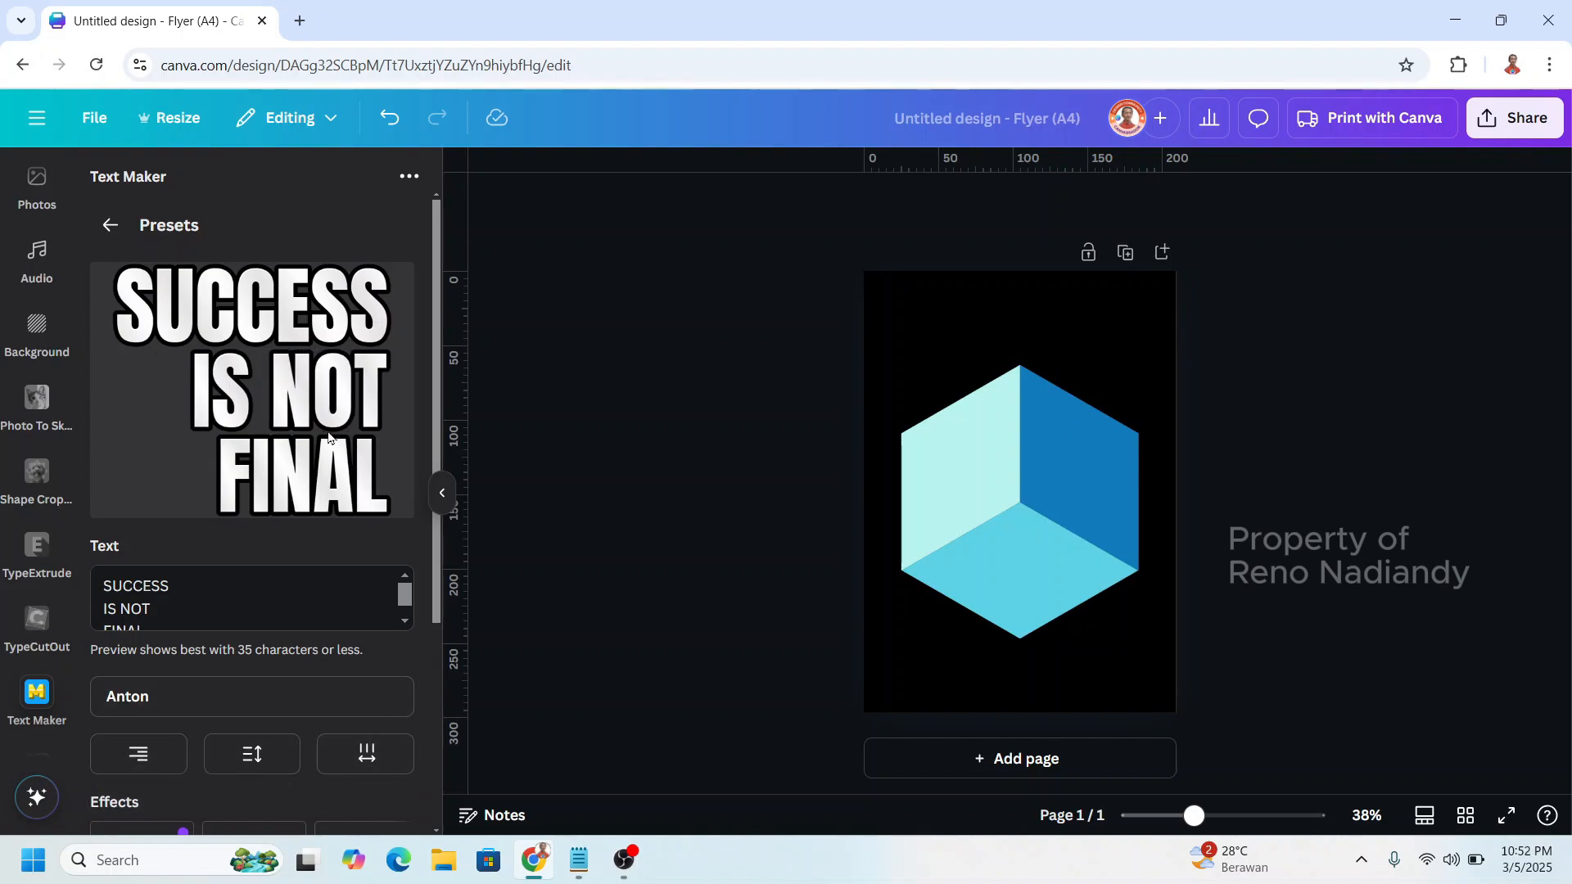
Disable outline one in the text's Outline effect.
{"action": "scroll", "coordinate": [354, 741], "scroll_direction": "down", "scroll_amount": 3}
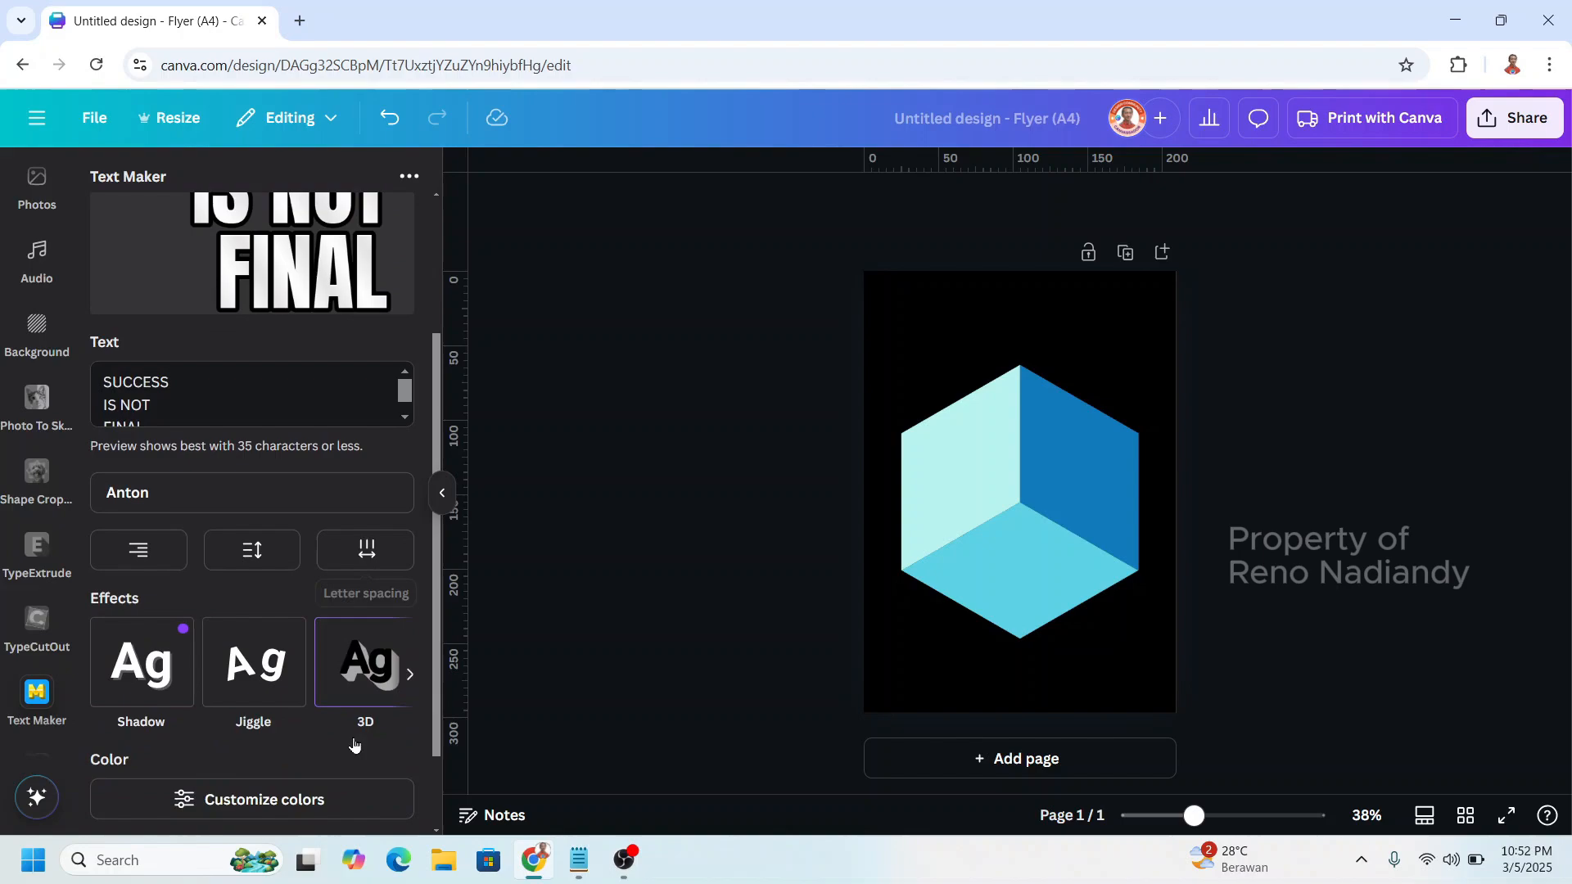
{"action": "left_click", "coordinate": [410, 676]}
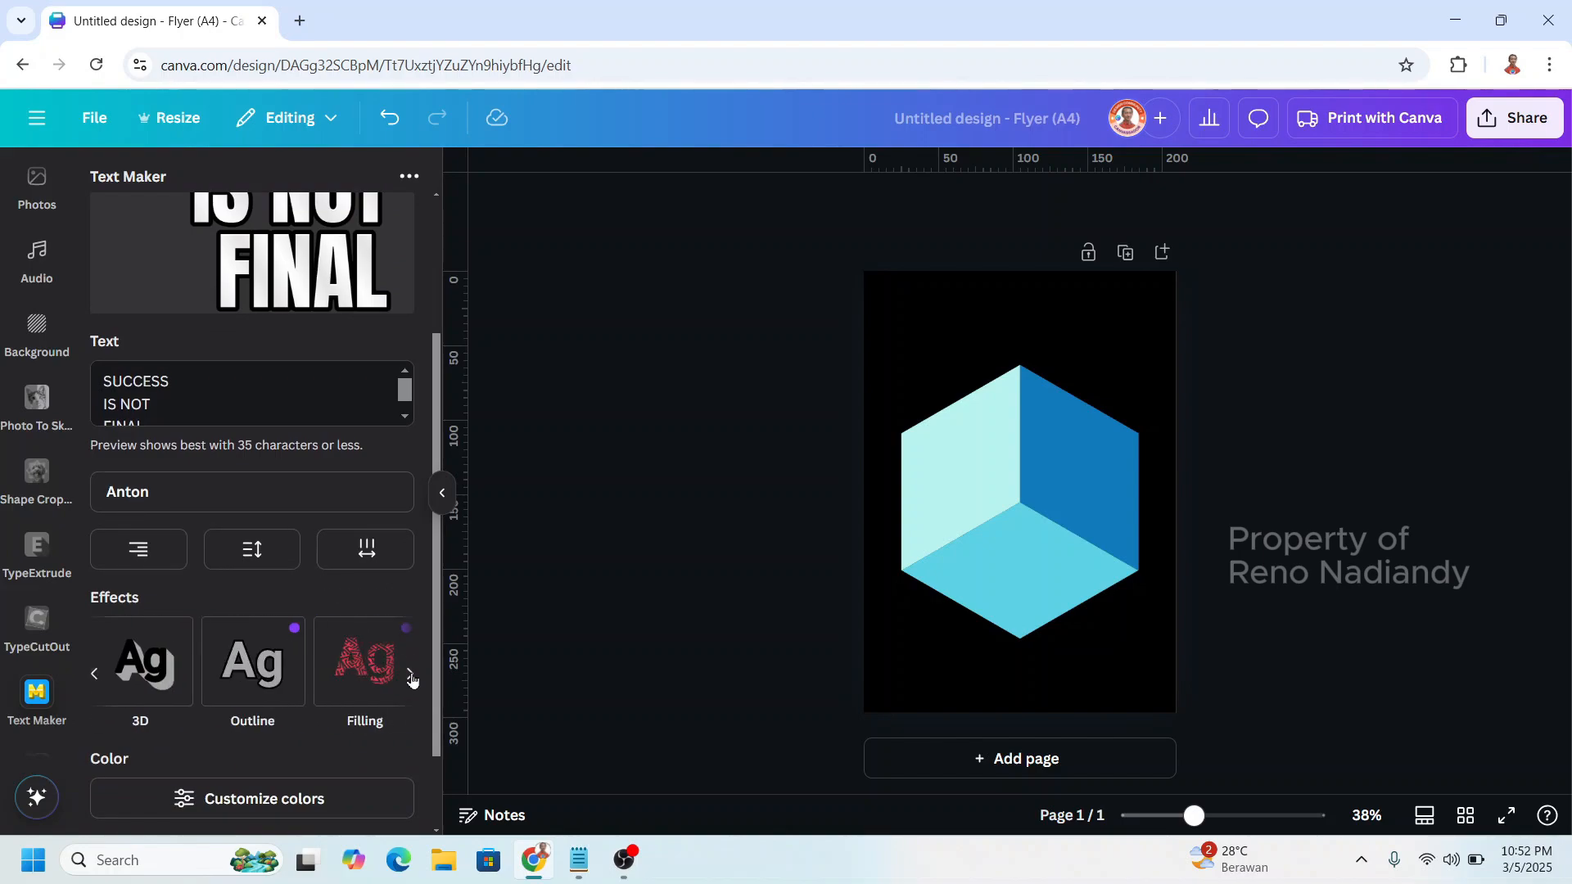
{"action": "left_click", "coordinate": [264, 678]}
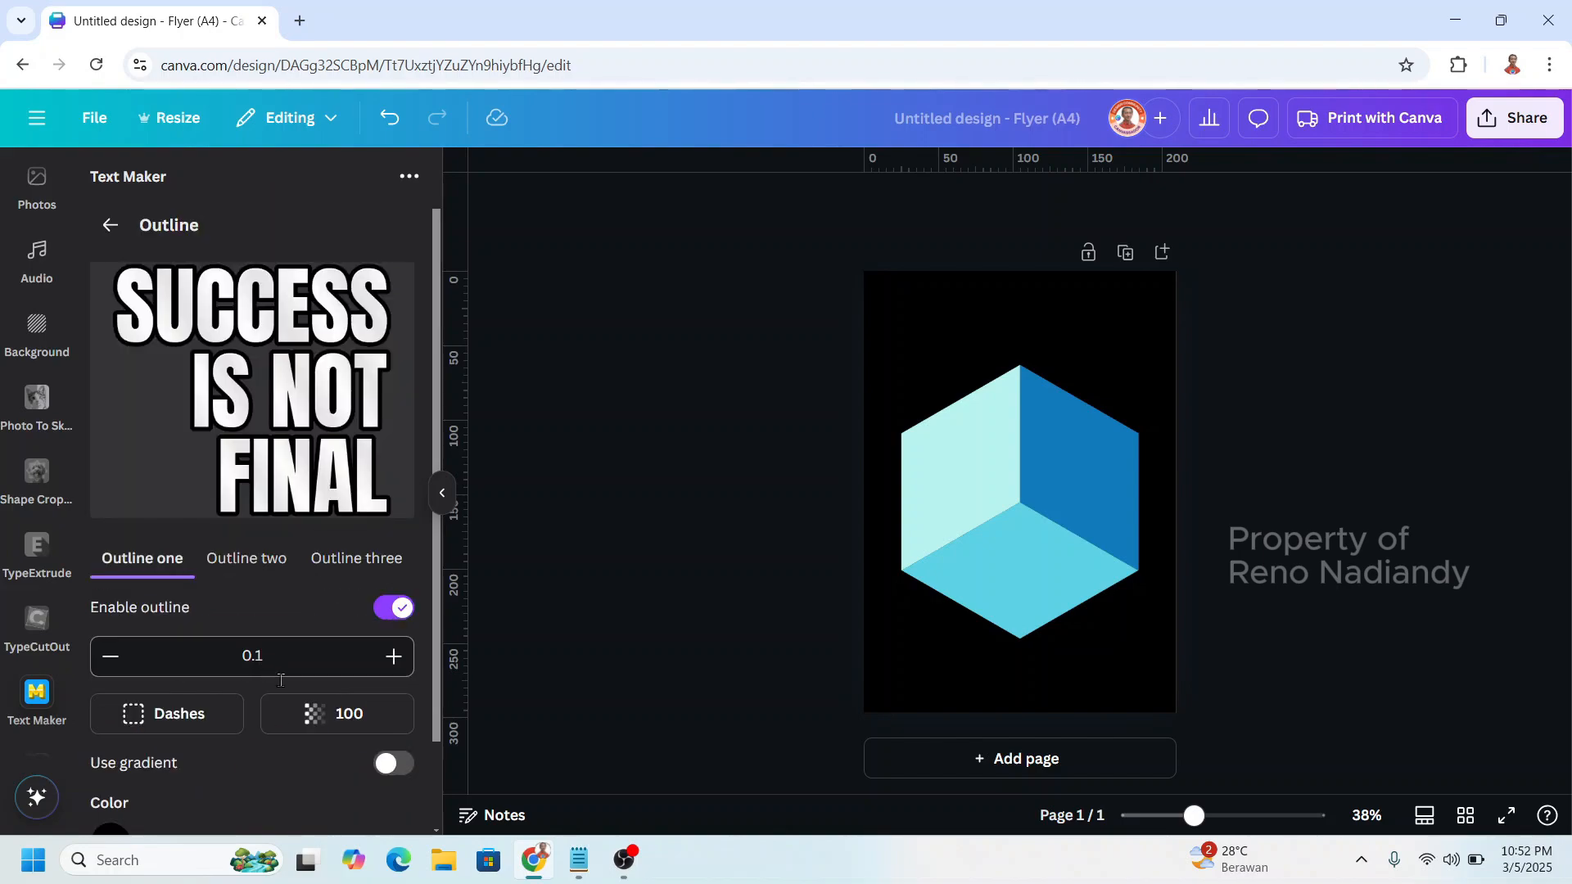
{"action": "left_click", "coordinate": [389, 611]}
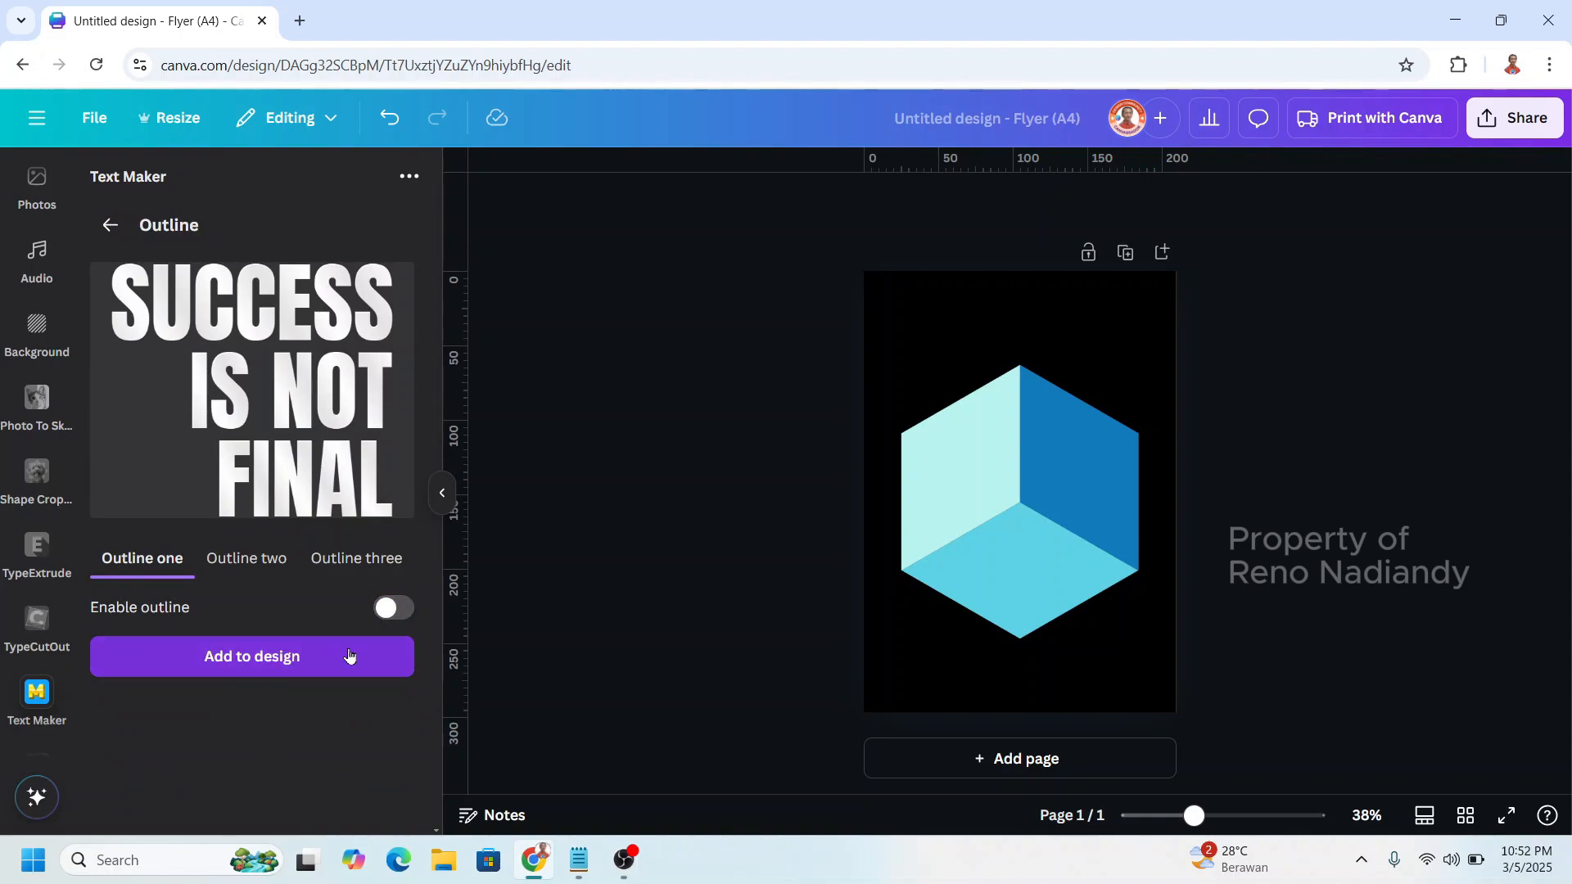
Add the "SUCCESS IS NOT FINAL" text to the design at Medium quality and move it over the cube's light left face.
{"action": "left_click", "coordinate": [280, 663]}
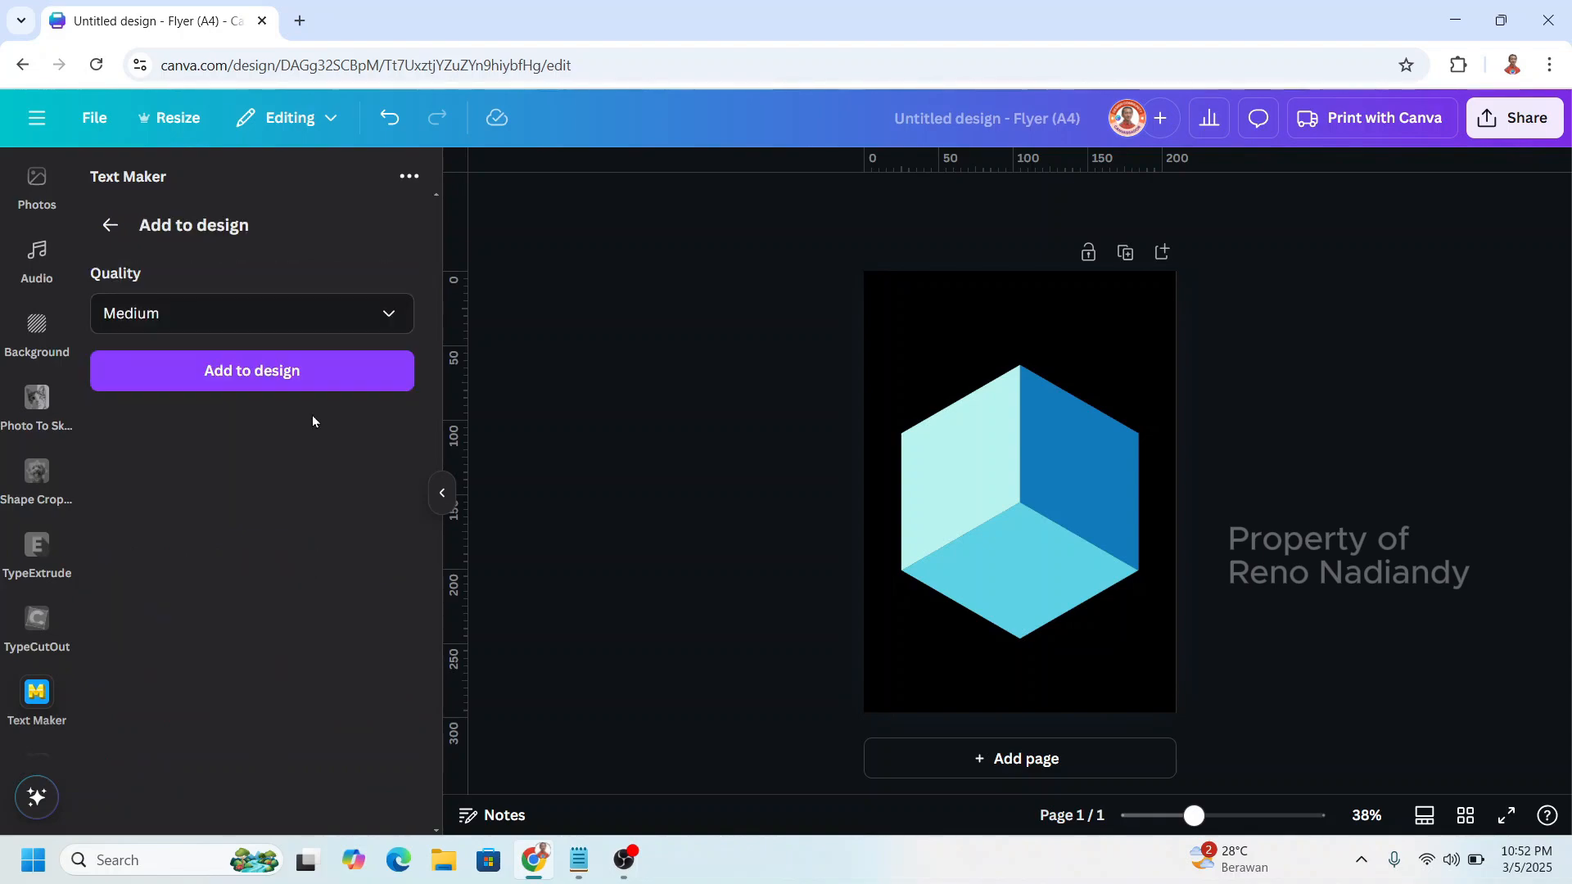
{"action": "left_click", "coordinate": [297, 376]}
{"action": "left_click_drag", "start_coordinate": [1050, 489], "coordinate": [978, 433]}
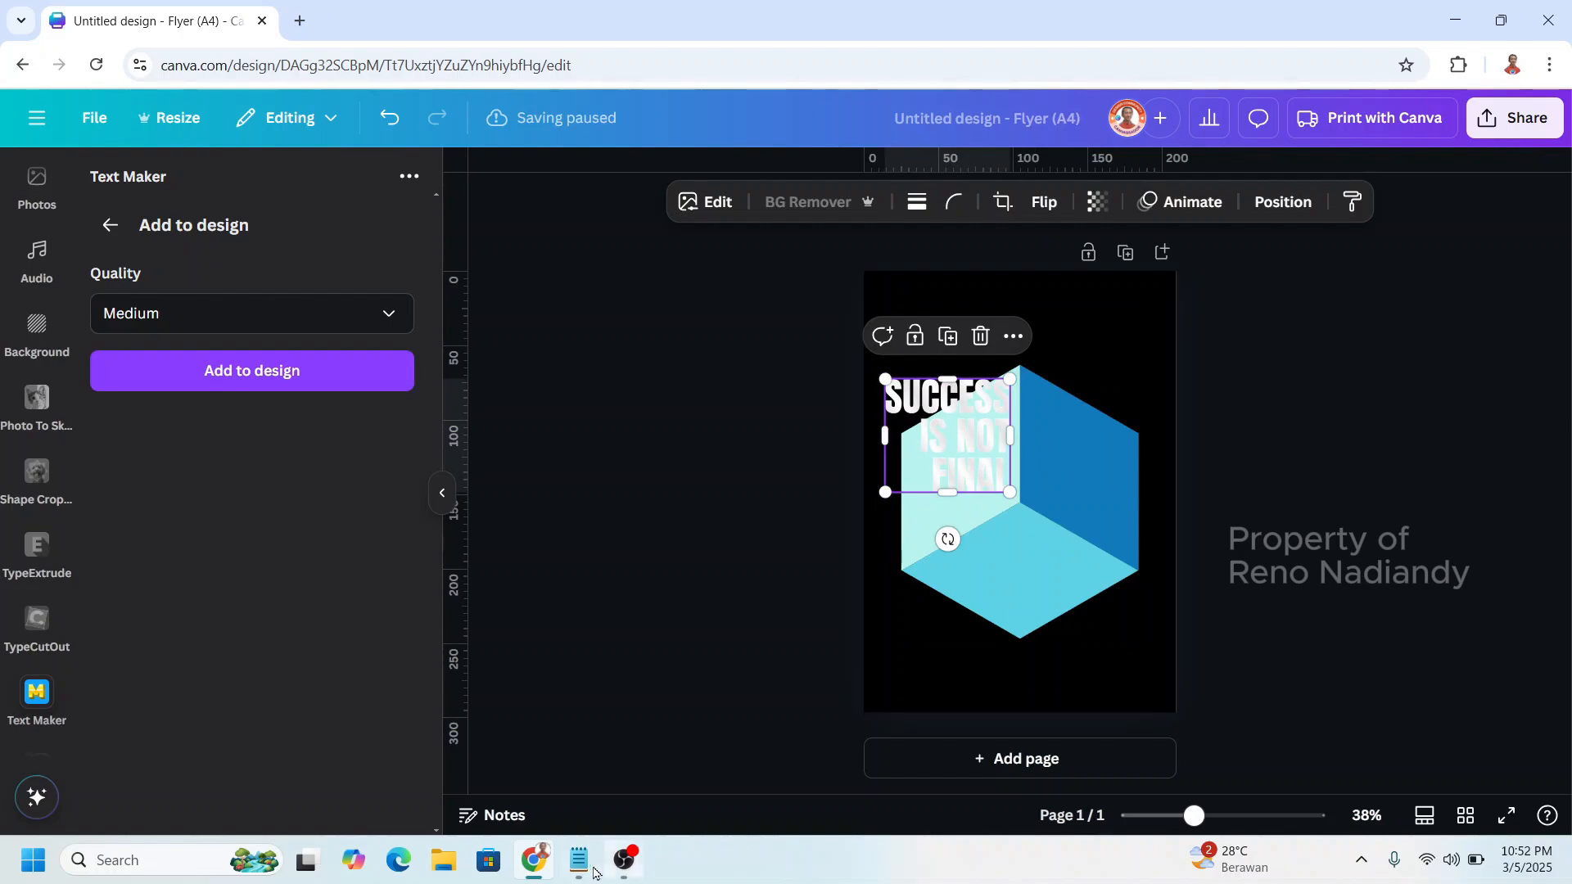
Switch to Notepad and copy the line "FAILURE IS NOT FATAL".
{"action": "key", "text": "alt+Tab"}
{"action": "left_click_drag", "start_coordinate": [1057, 472], "coordinate": [873, 475]}
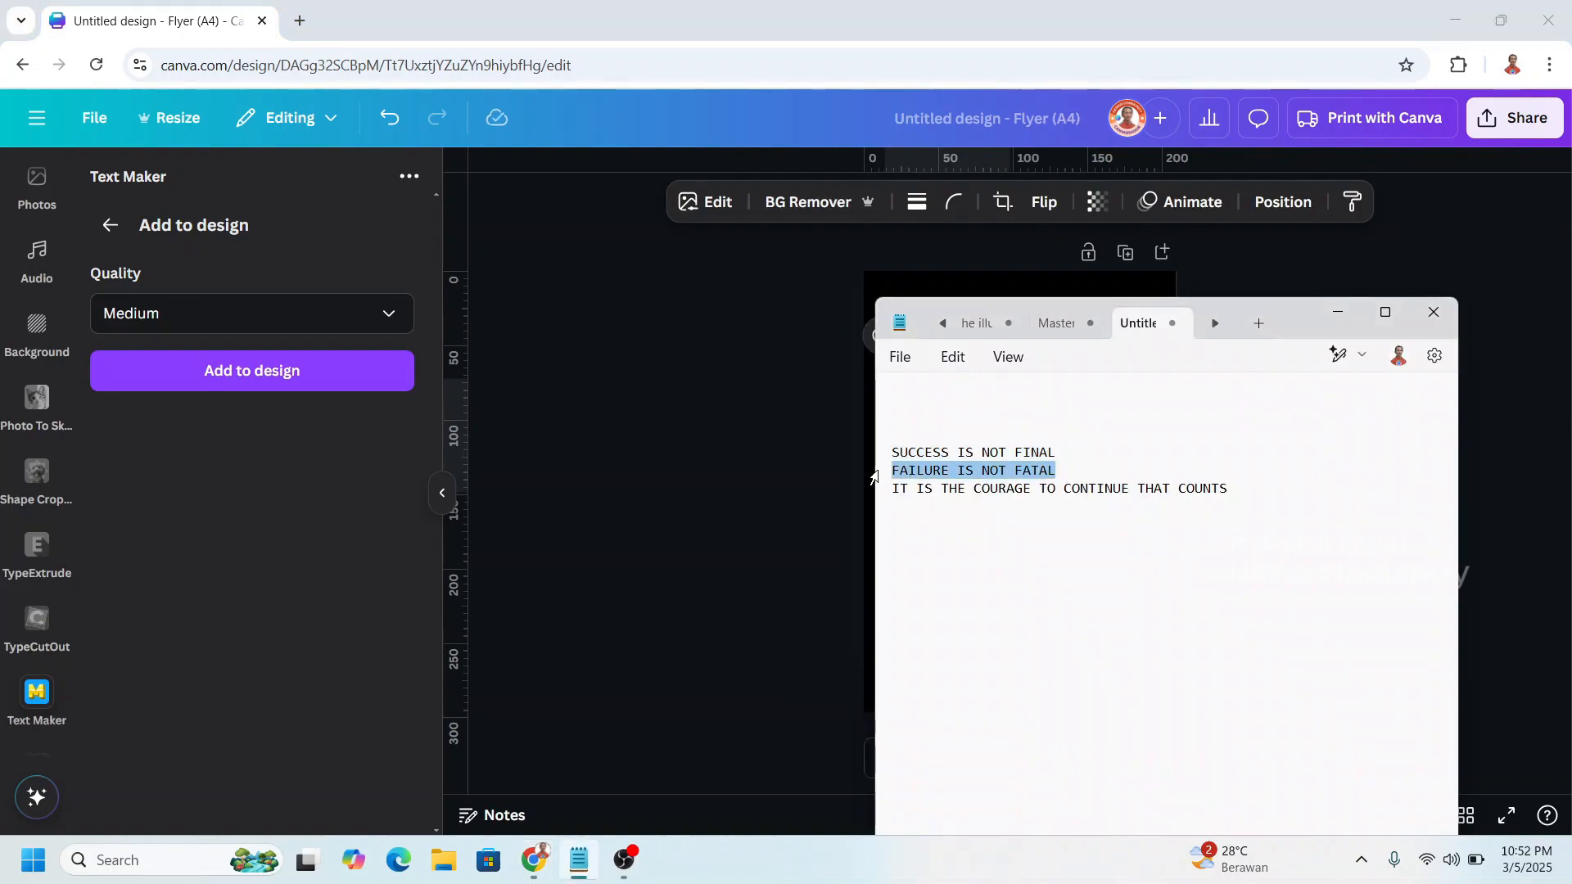
{"action": "right_click", "coordinate": [913, 475]}
{"action": "left_click", "coordinate": [966, 112]}
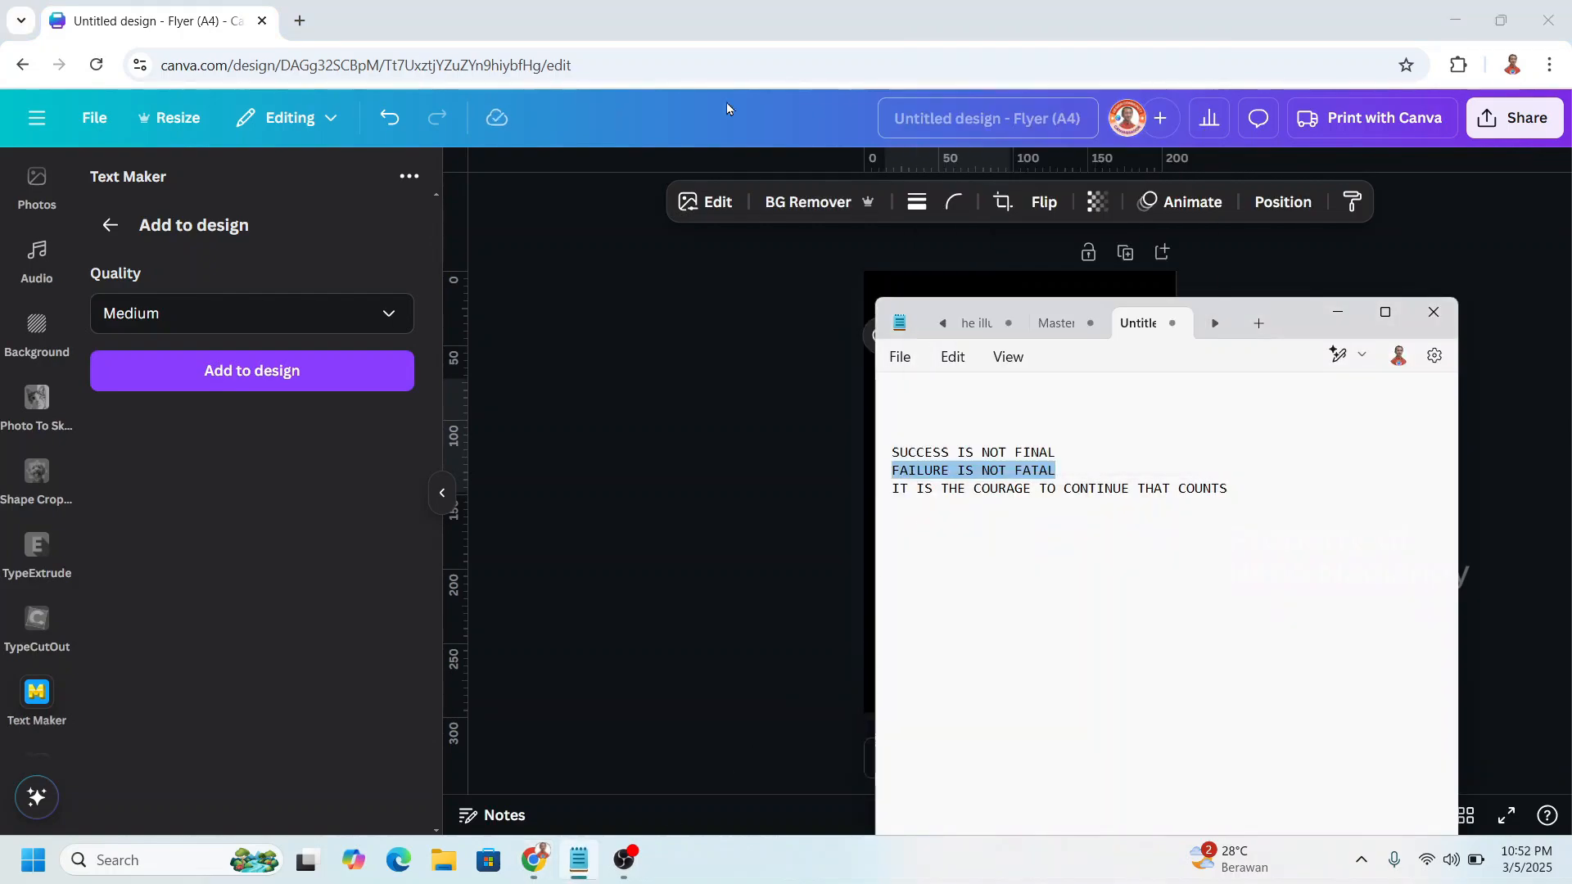
Return to Text Maker's preset settings in Canva and replace the whole text with the copied "FAILURE IS NOT FATAL".
{"action": "left_click", "coordinate": [115, 231]}
{"action": "left_click", "coordinate": [119, 233]}
{"action": "left_click", "coordinate": [243, 606]}
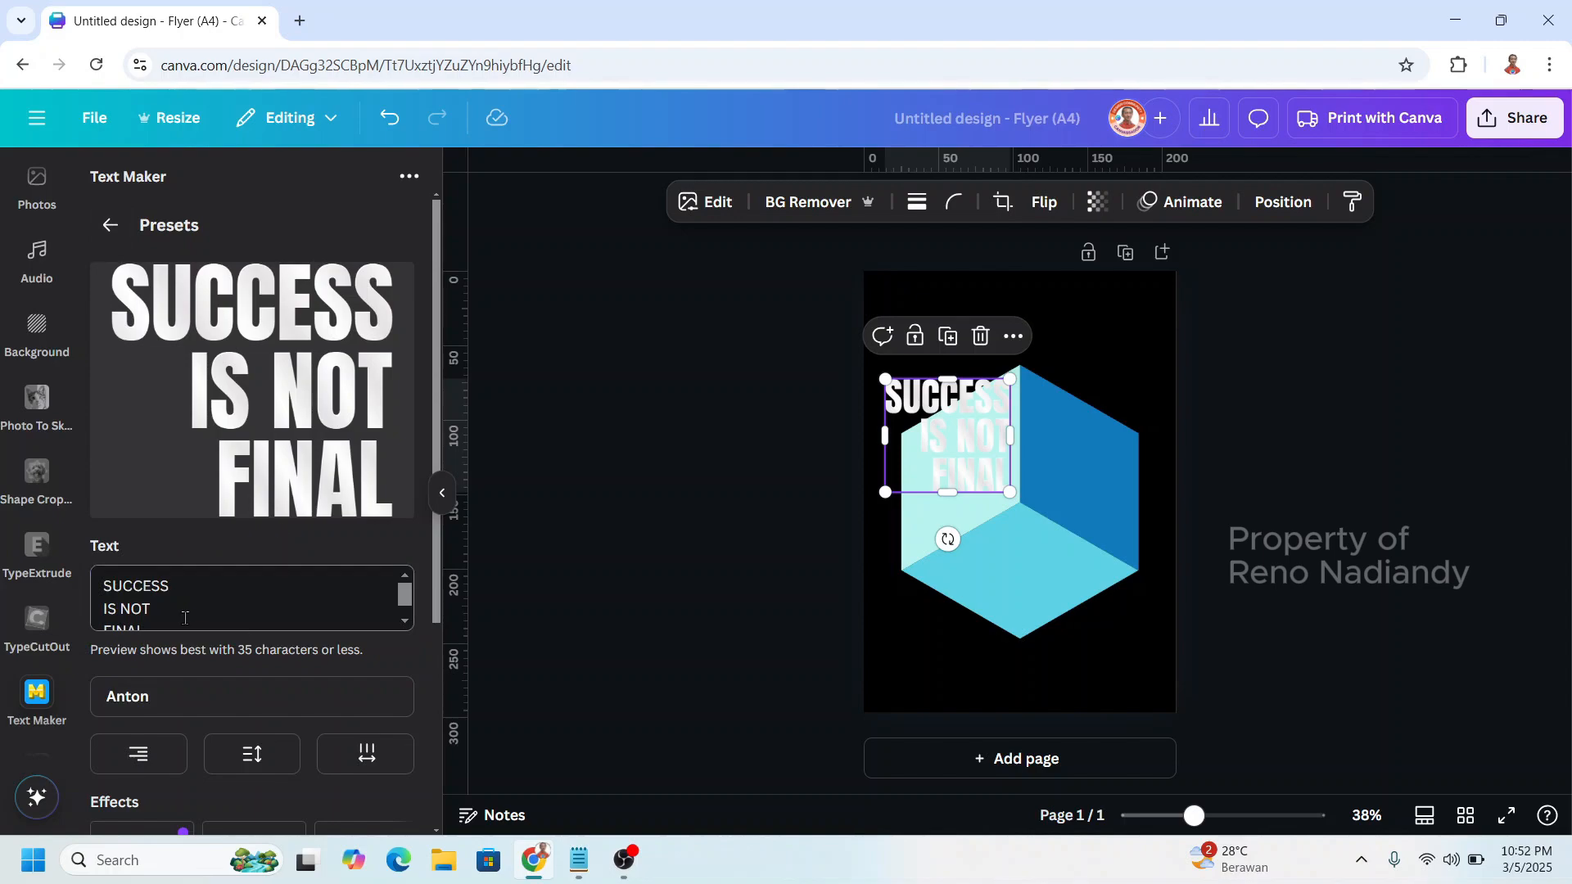
{"action": "key", "text": "ctrl+a"}
{"action": "right_click", "coordinate": [139, 600]}
{"action": "left_click", "coordinate": [196, 231]}
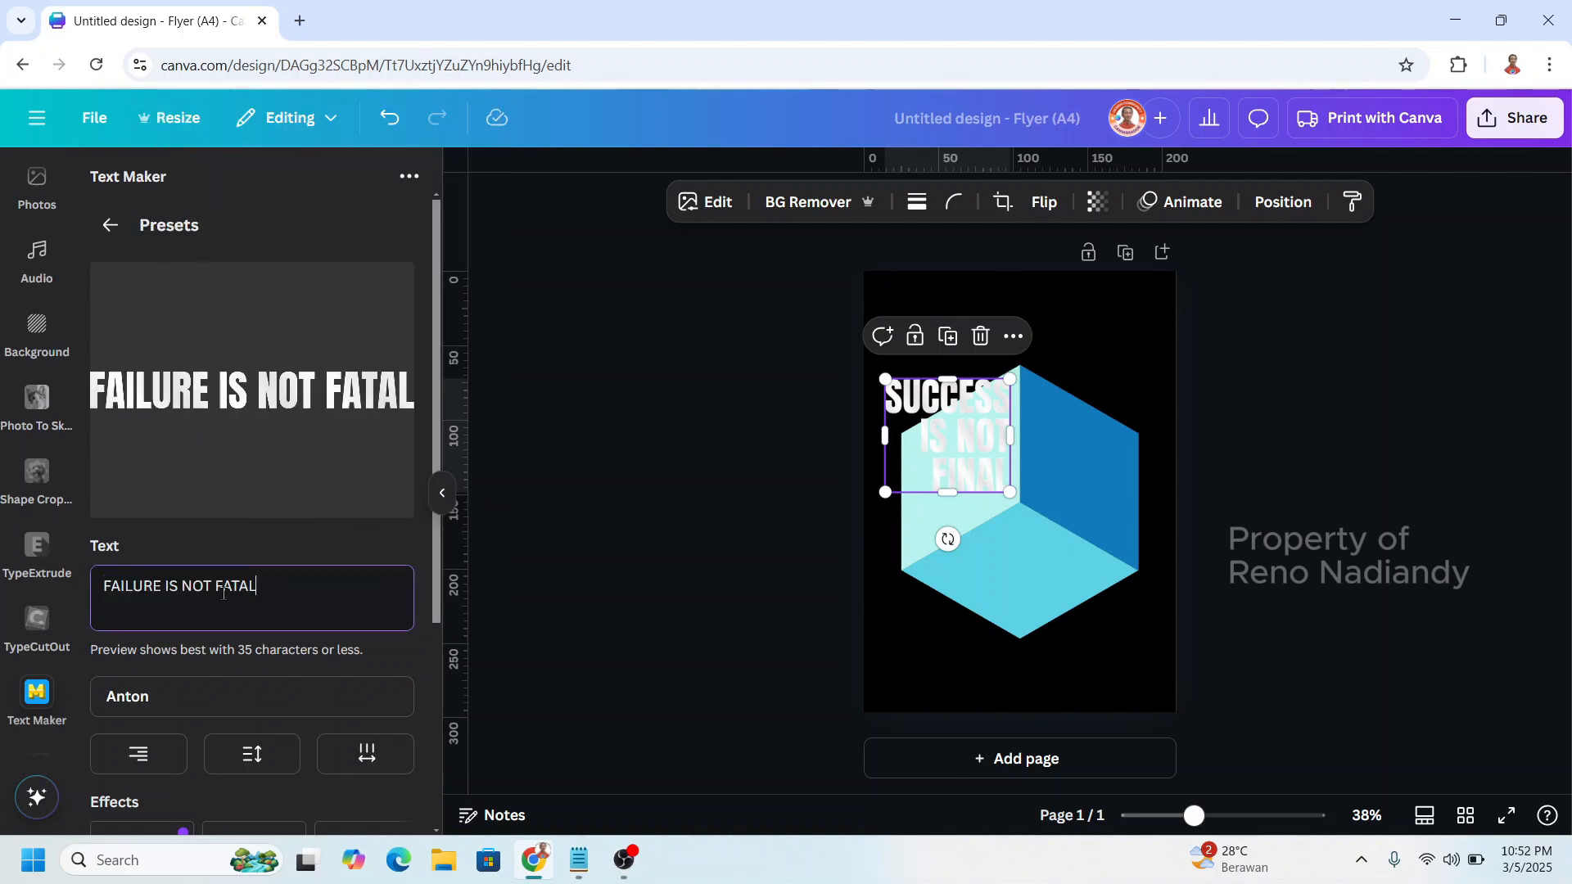
Break the new text into three lines: "FAILURE", "IS NOT" and "FATAL".
{"action": "key", "text": "Return"}
{"action": "key", "text": "Delete"}
{"action": "key", "text": "Return"}
{"action": "type", "text": "F"}
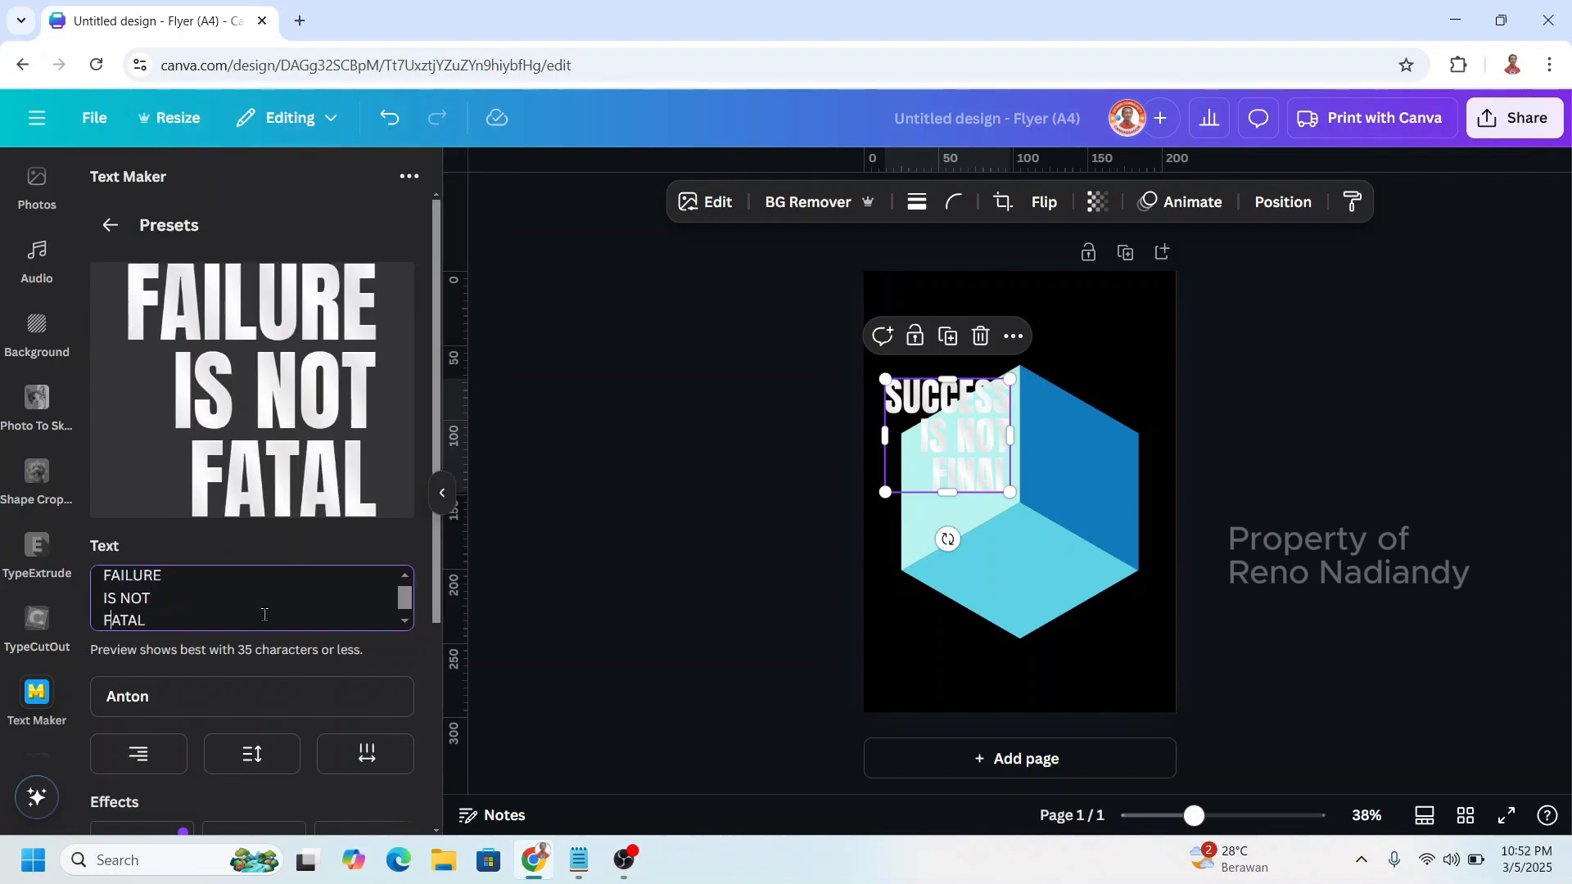
Left-align the "FAILURE IS NOT FATAL" text and delete gradient stops from its fill until only two remain.
{"action": "left_click", "coordinate": [146, 755]}
{"action": "scroll", "coordinate": [426, 688], "scroll_direction": "down", "scroll_amount": 4}
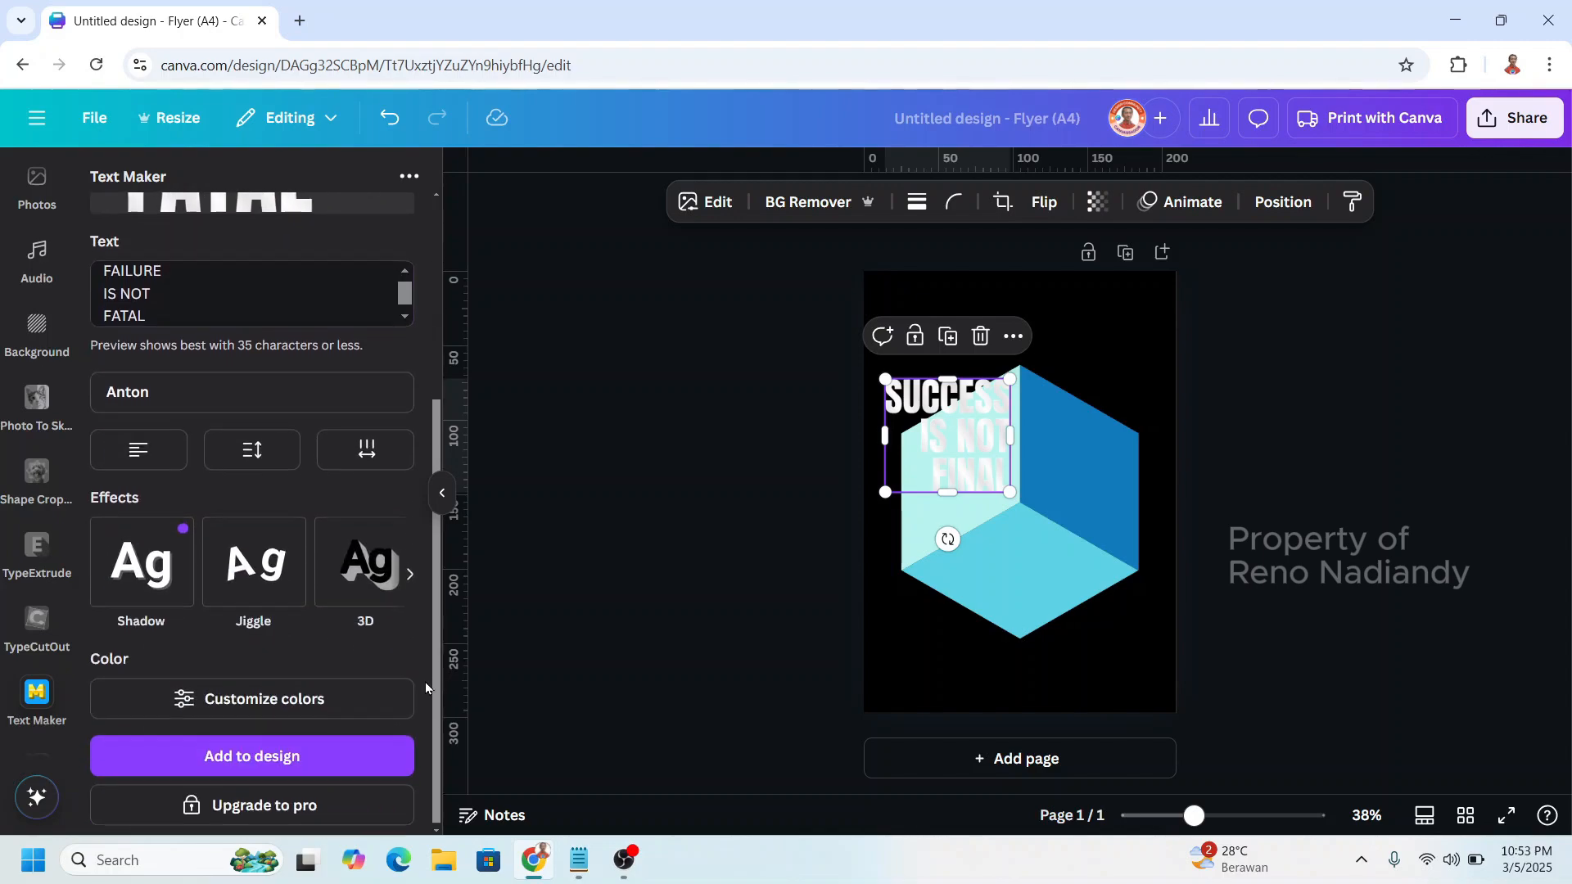
{"action": "left_click", "coordinate": [292, 696]}
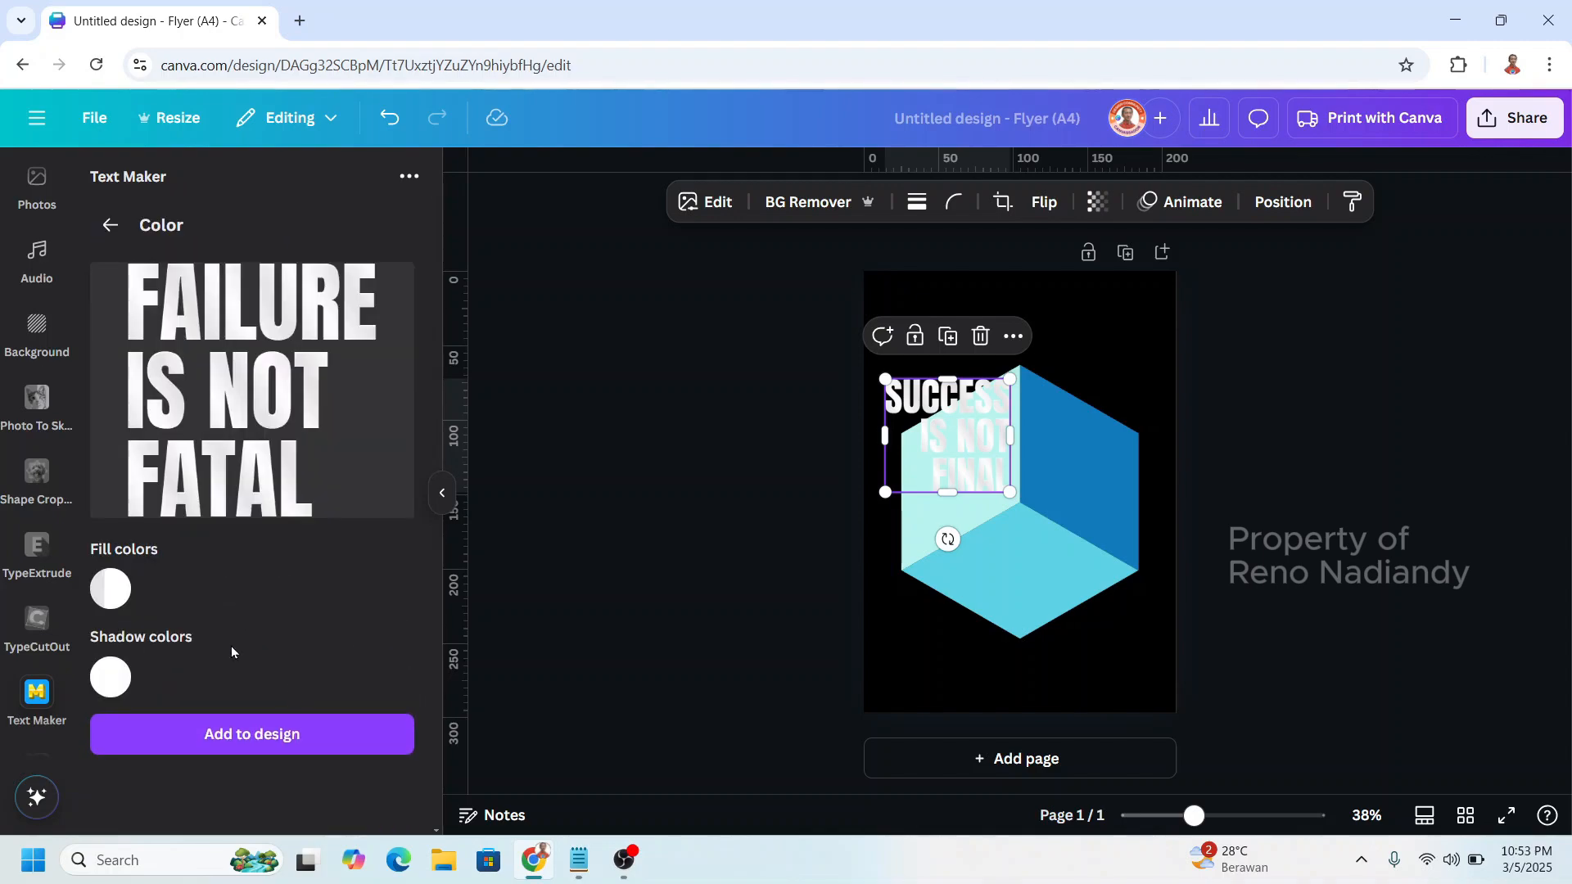
{"action": "left_click", "coordinate": [113, 596]}
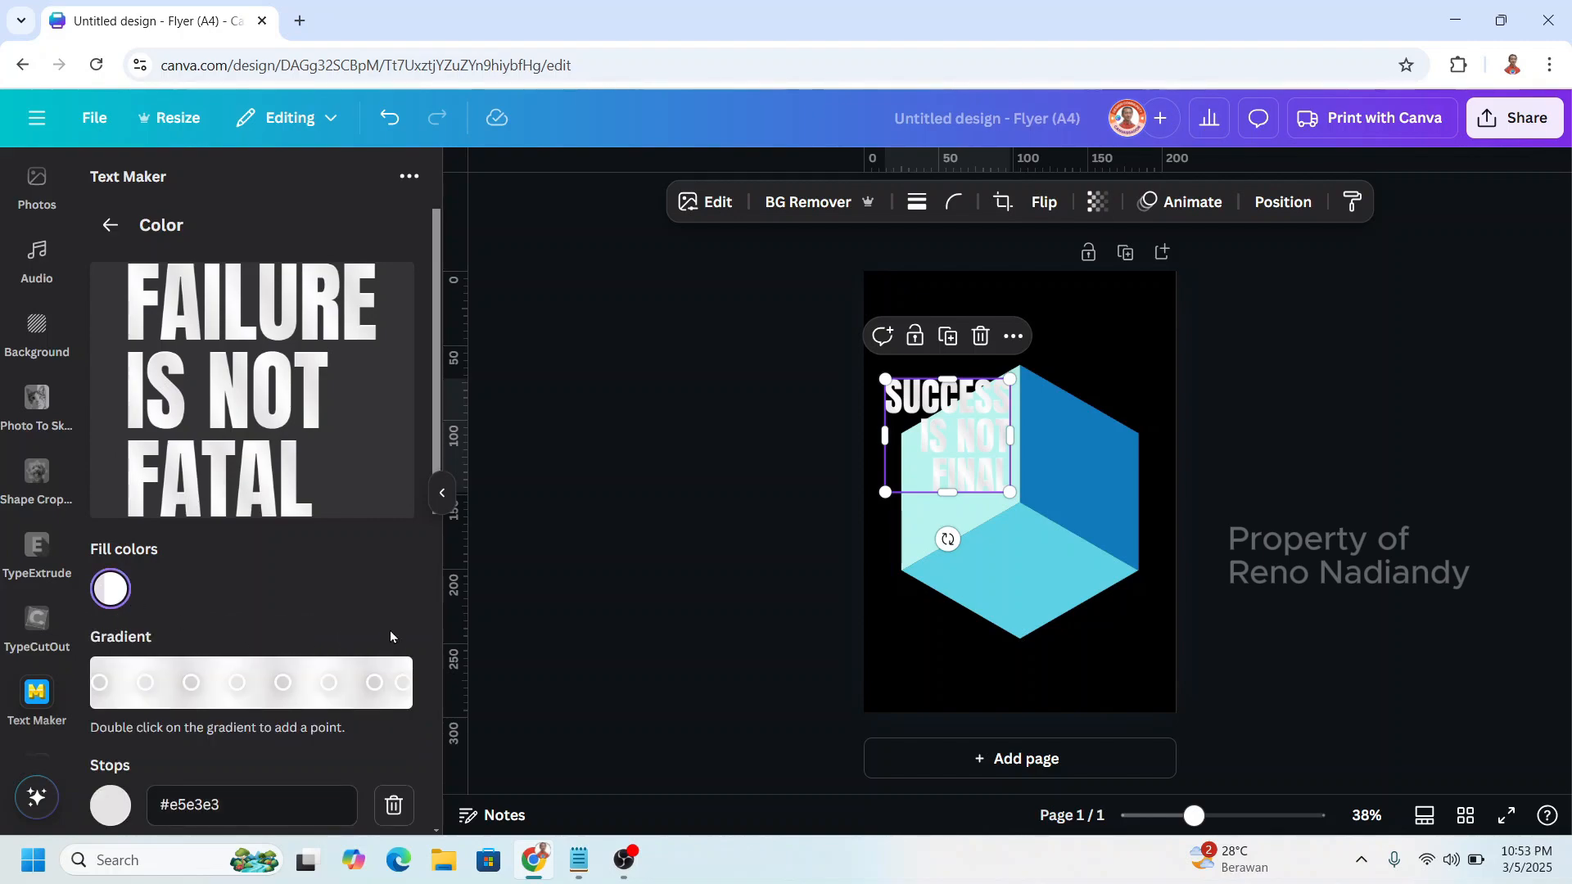
{"action": "scroll", "coordinate": [425, 608], "scroll_direction": "down", "scroll_amount": 3}
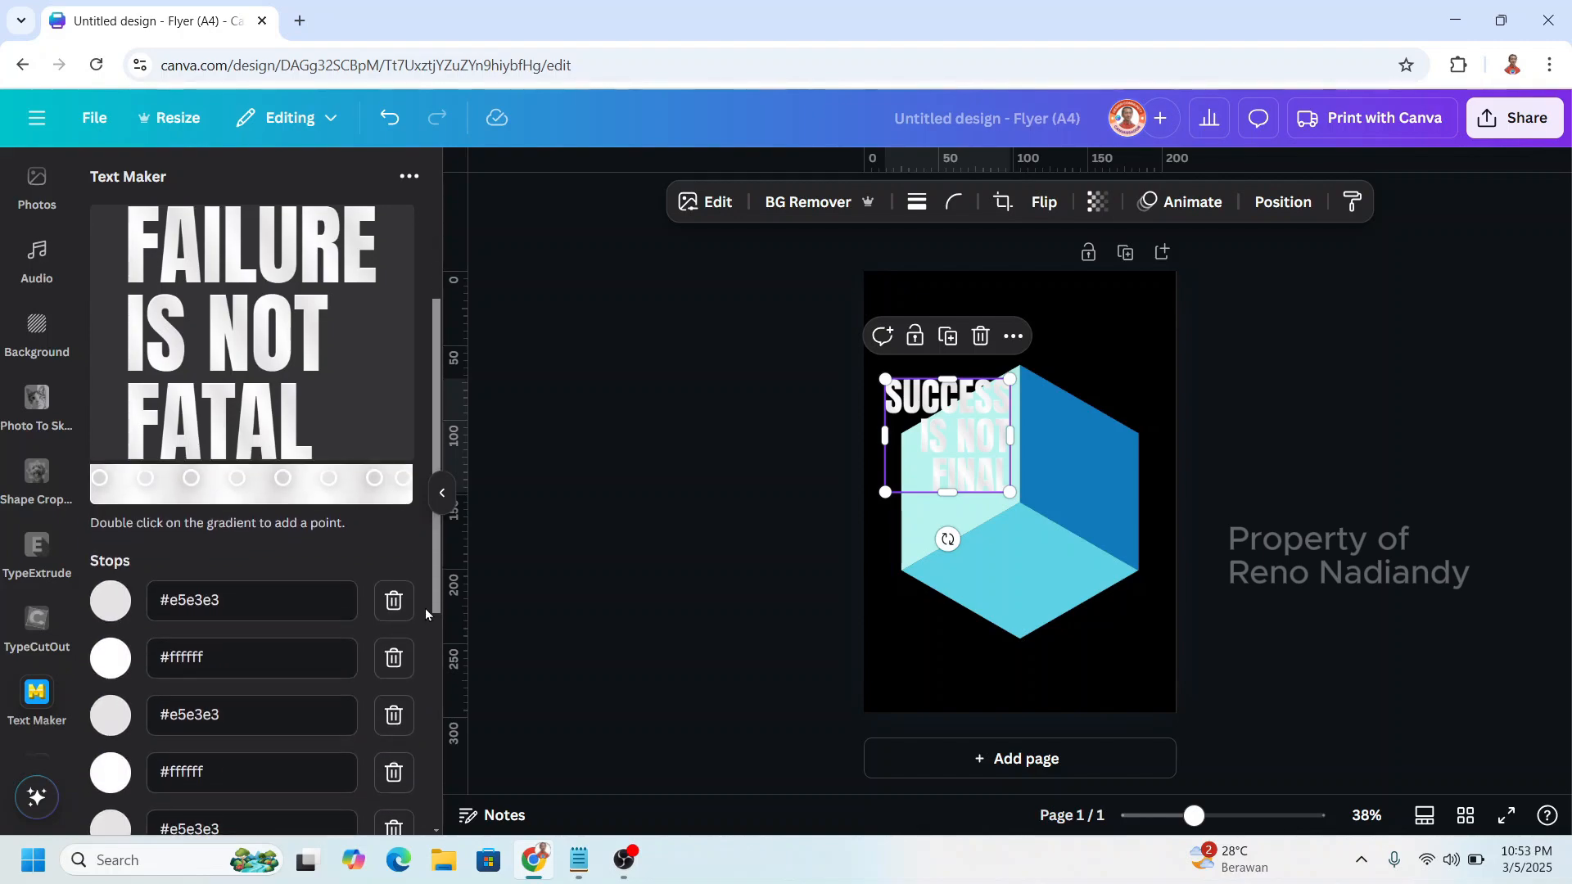
{"action": "left_click", "coordinate": [393, 716]}
{"action": "left_click", "coordinate": [393, 715]}
{"action": "left_click", "coordinate": [393, 715]}
{"action": "left_click", "coordinate": [393, 715]}
{"action": "left_click", "coordinate": [393, 716]}
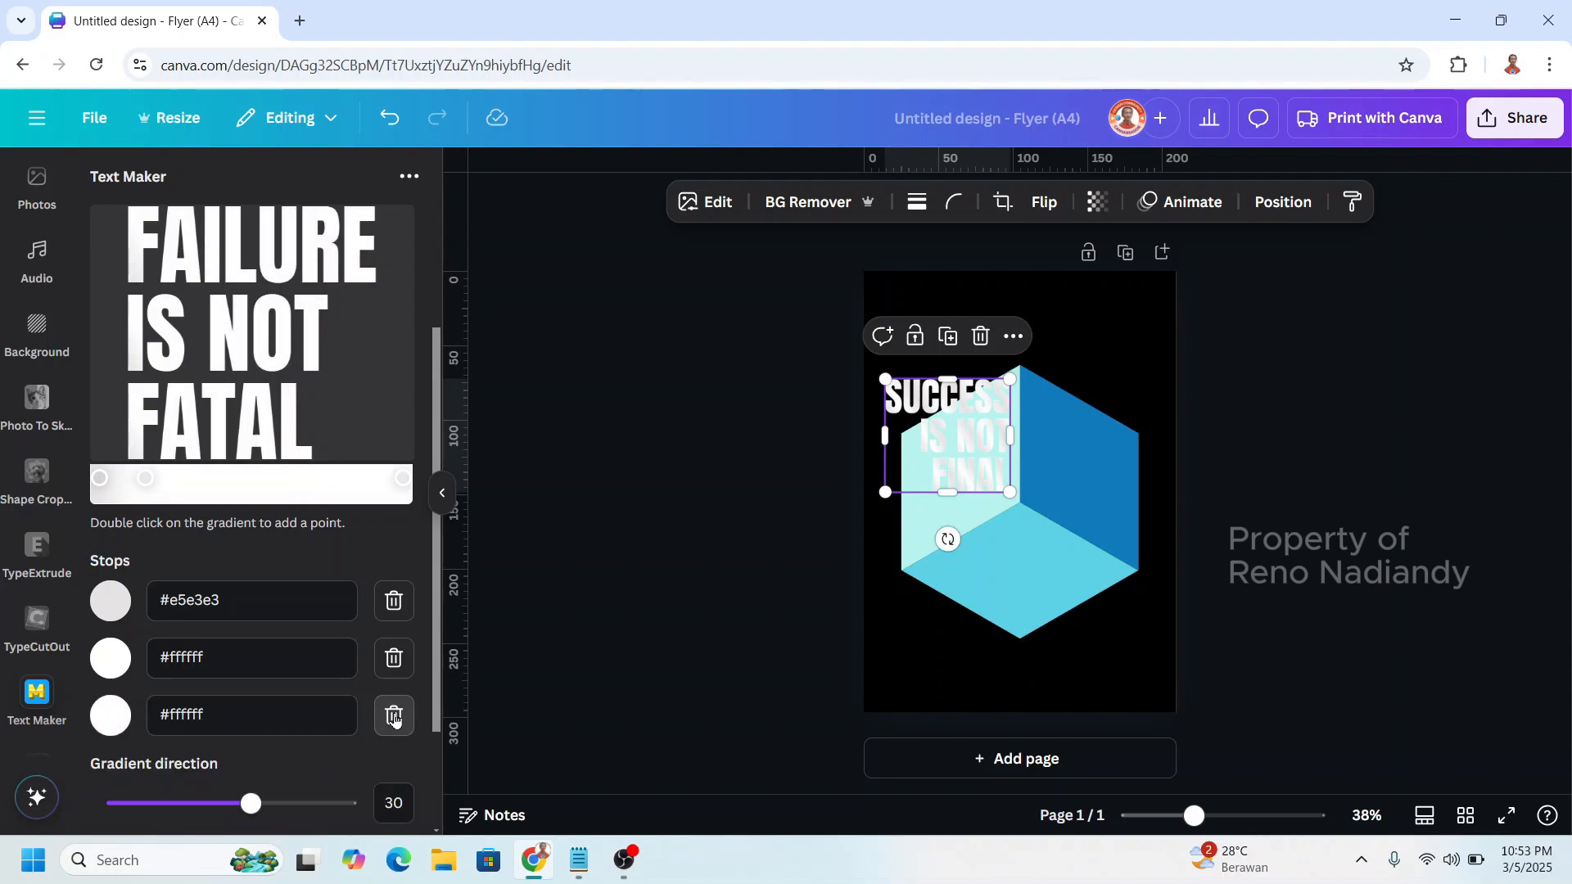
{"action": "left_click", "coordinate": [393, 716]}
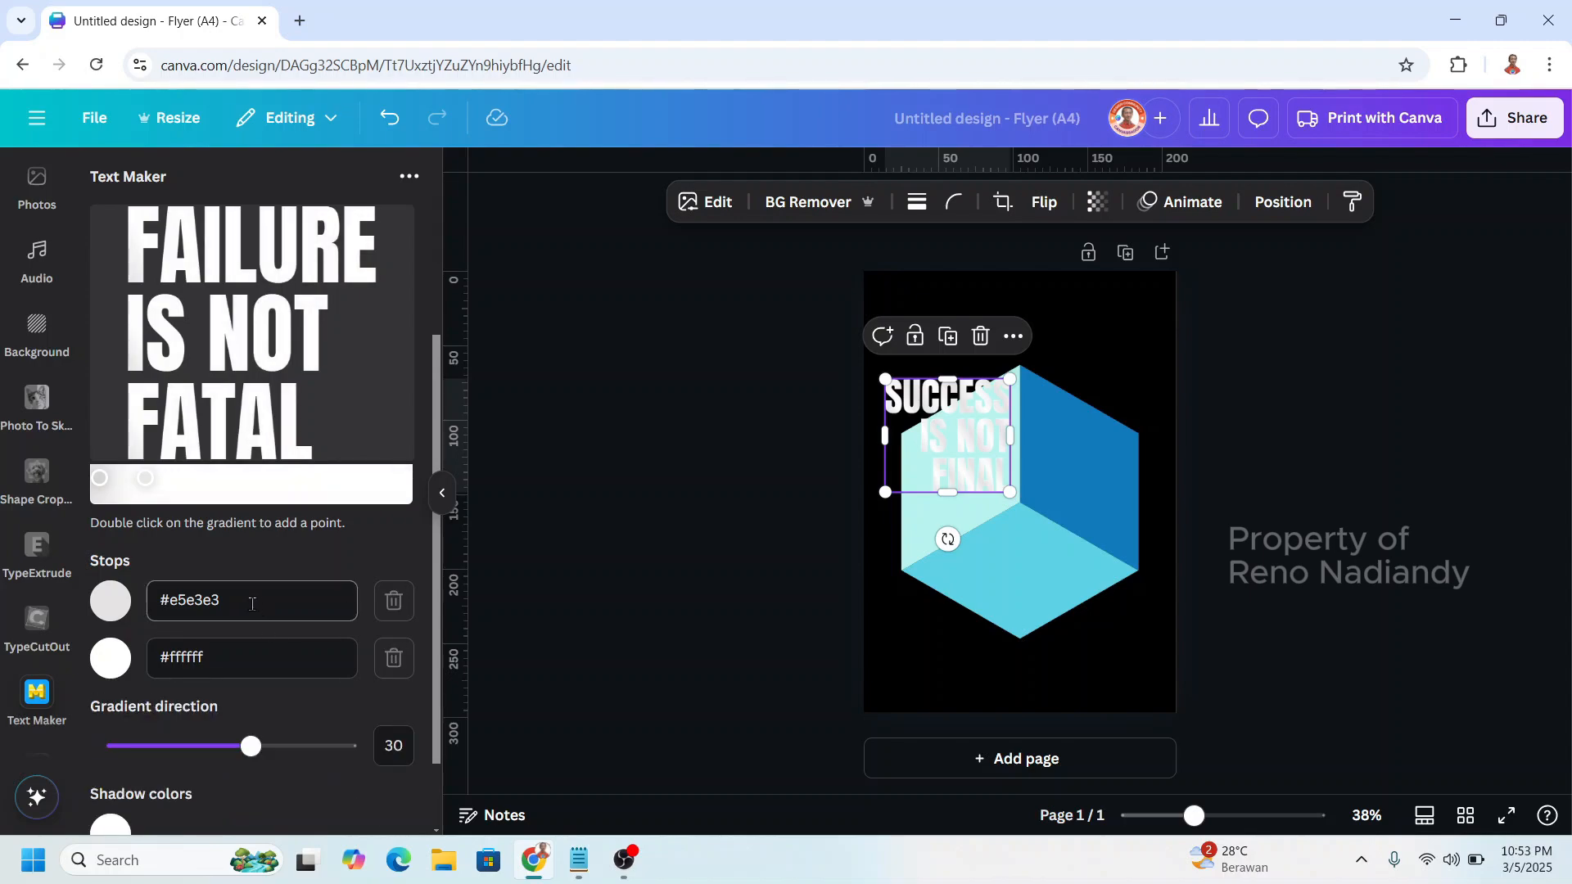
Change the first gradient stop, #E5E3E3, to the orange #FF7300.
{"action": "left_click", "coordinate": [110, 602]}
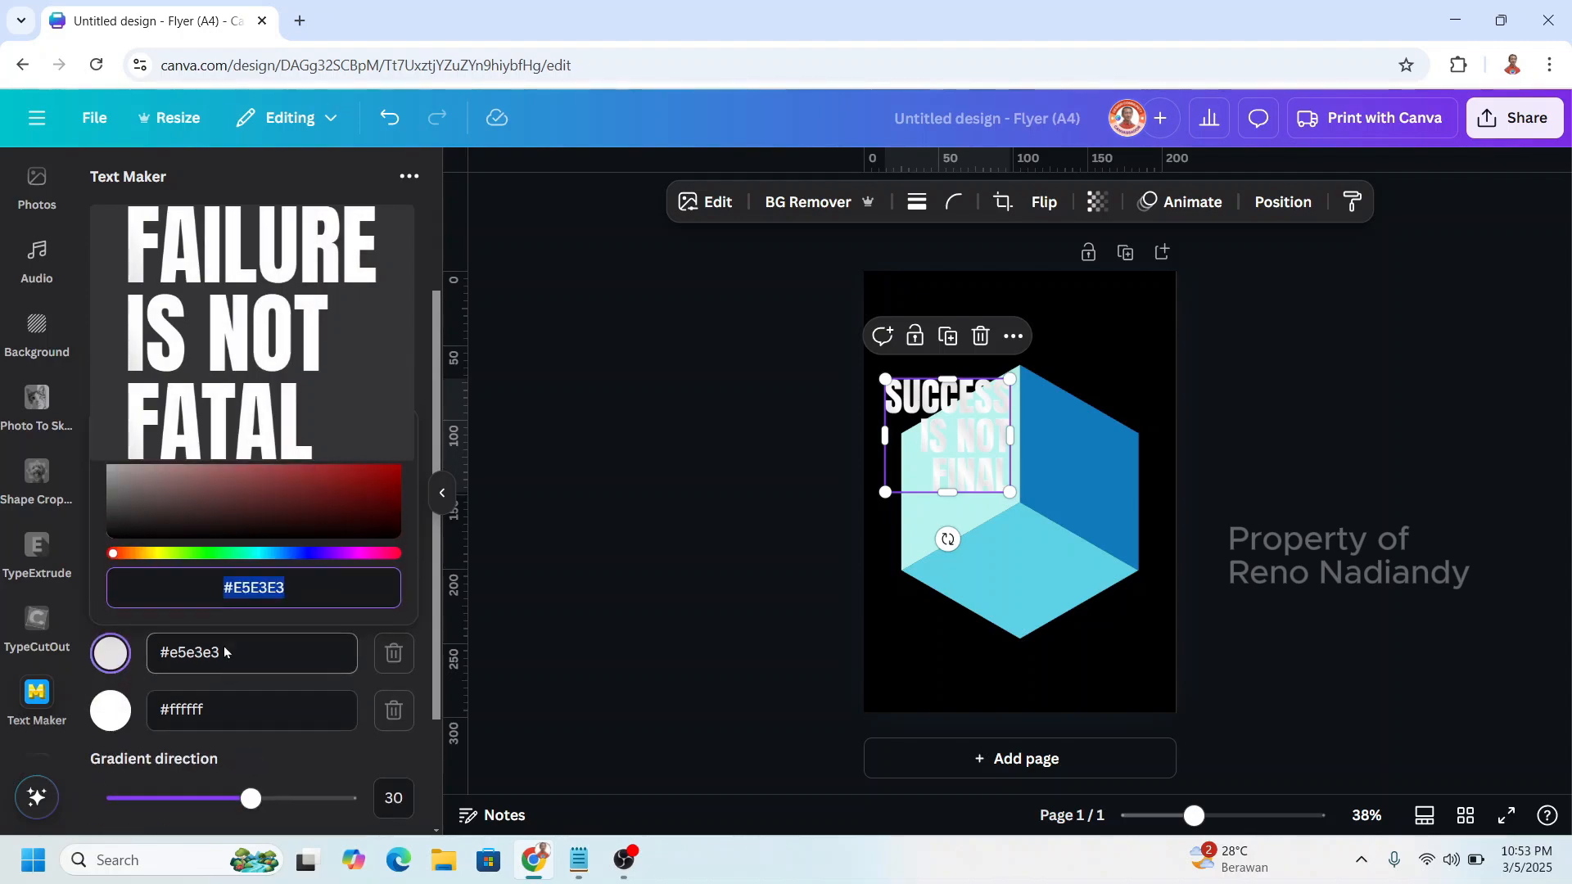
{"action": "left_click_drag", "start_coordinate": [115, 605], "coordinate": [133, 610]}
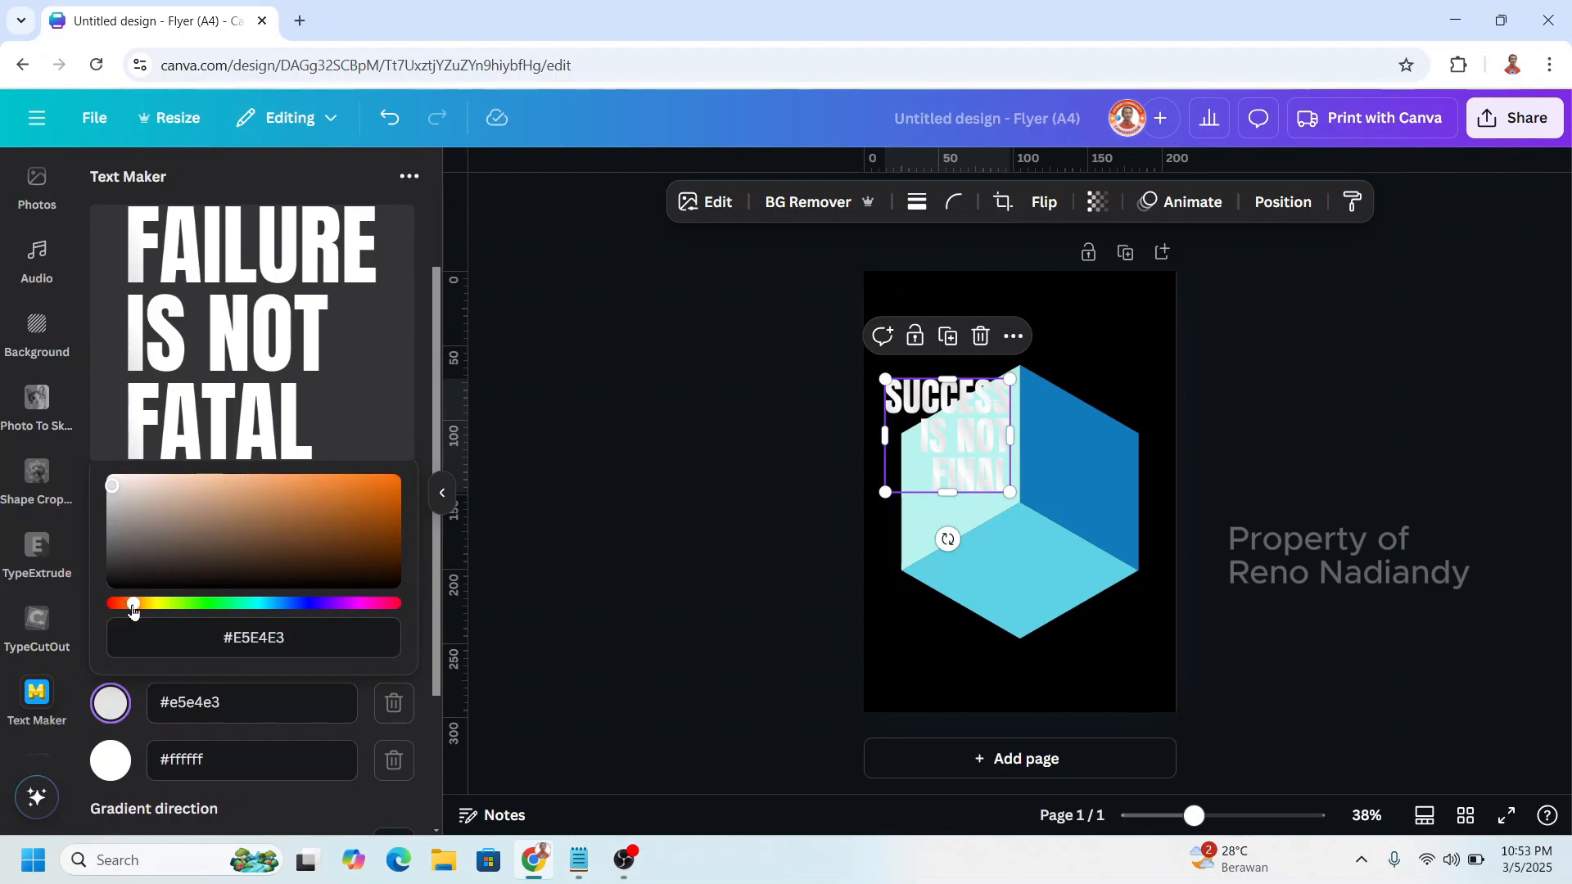
{"action": "left_click_drag", "start_coordinate": [376, 512], "coordinate": [417, 472]}
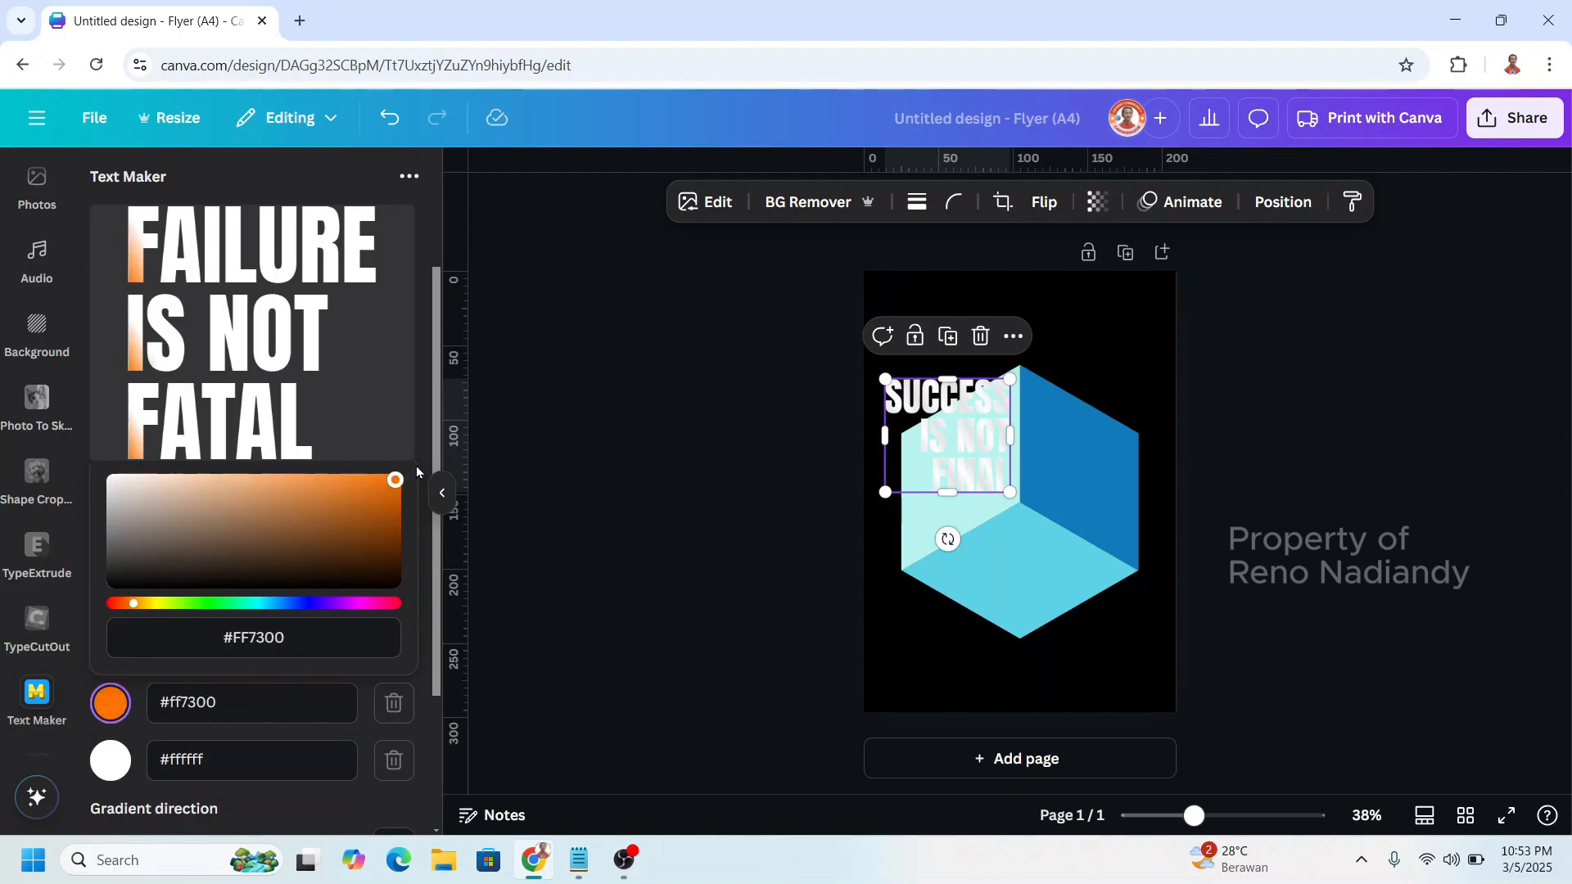
Copy the first stop's hex code #ff7300 and paste it over the second stop's #ffffff for a solid orange fill.
{"action": "left_click", "coordinate": [241, 693]}
{"action": "left_click_drag", "start_coordinate": [246, 703], "coordinate": [147, 693]}
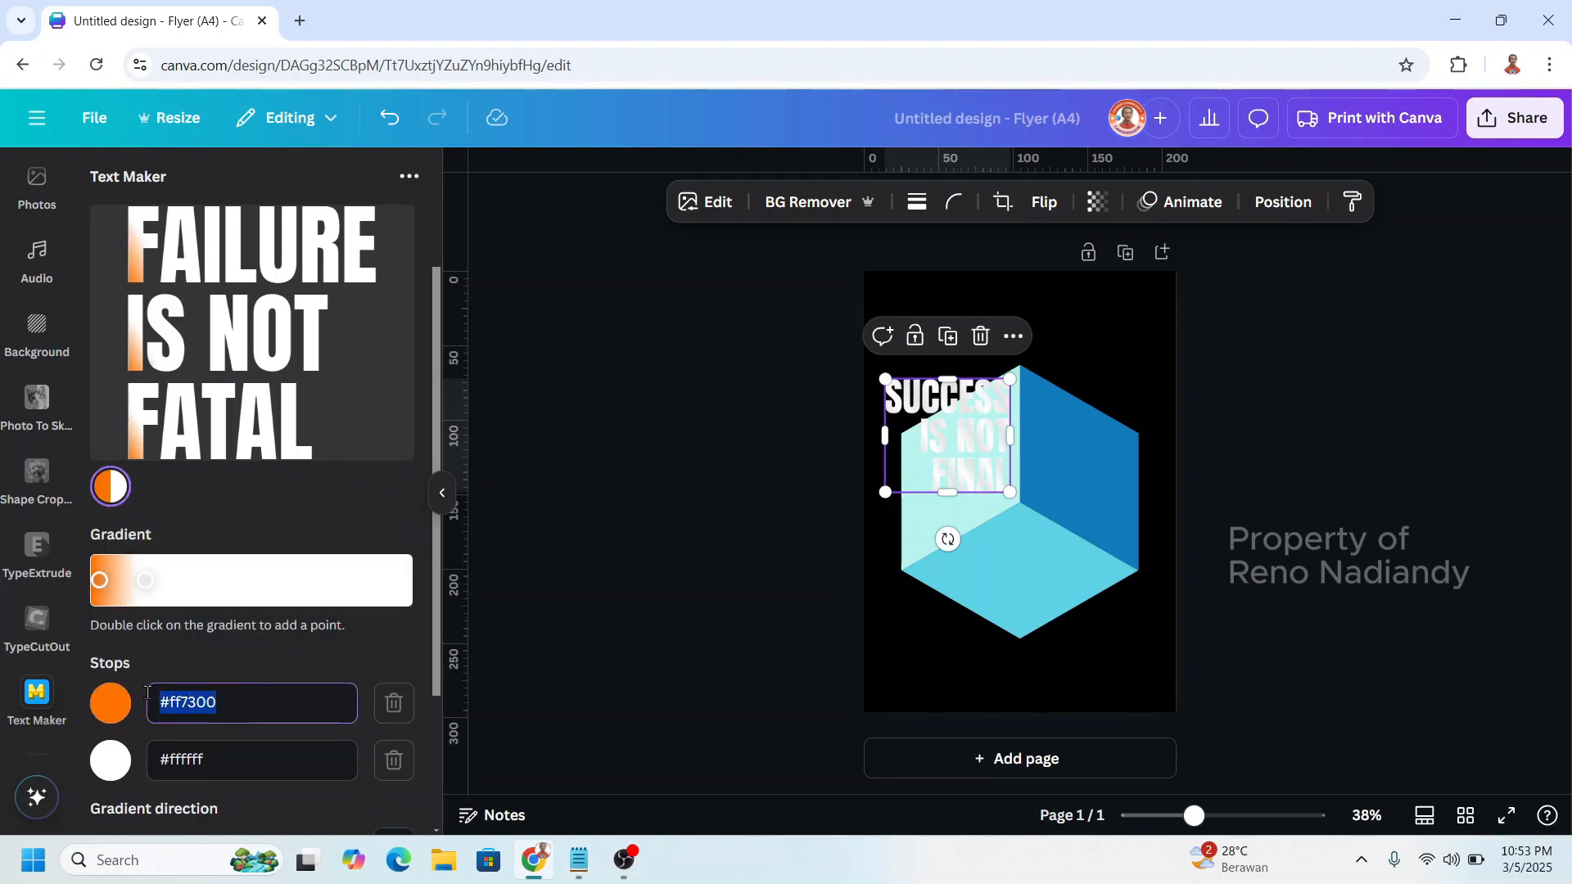
{"action": "right_click", "coordinate": [192, 706]}
{"action": "left_click", "coordinate": [246, 309]}
{"action": "left_click", "coordinate": [199, 761]}
{"action": "left_click_drag", "start_coordinate": [199, 761], "coordinate": [156, 764]}
{"action": "right_click", "coordinate": [180, 762]}
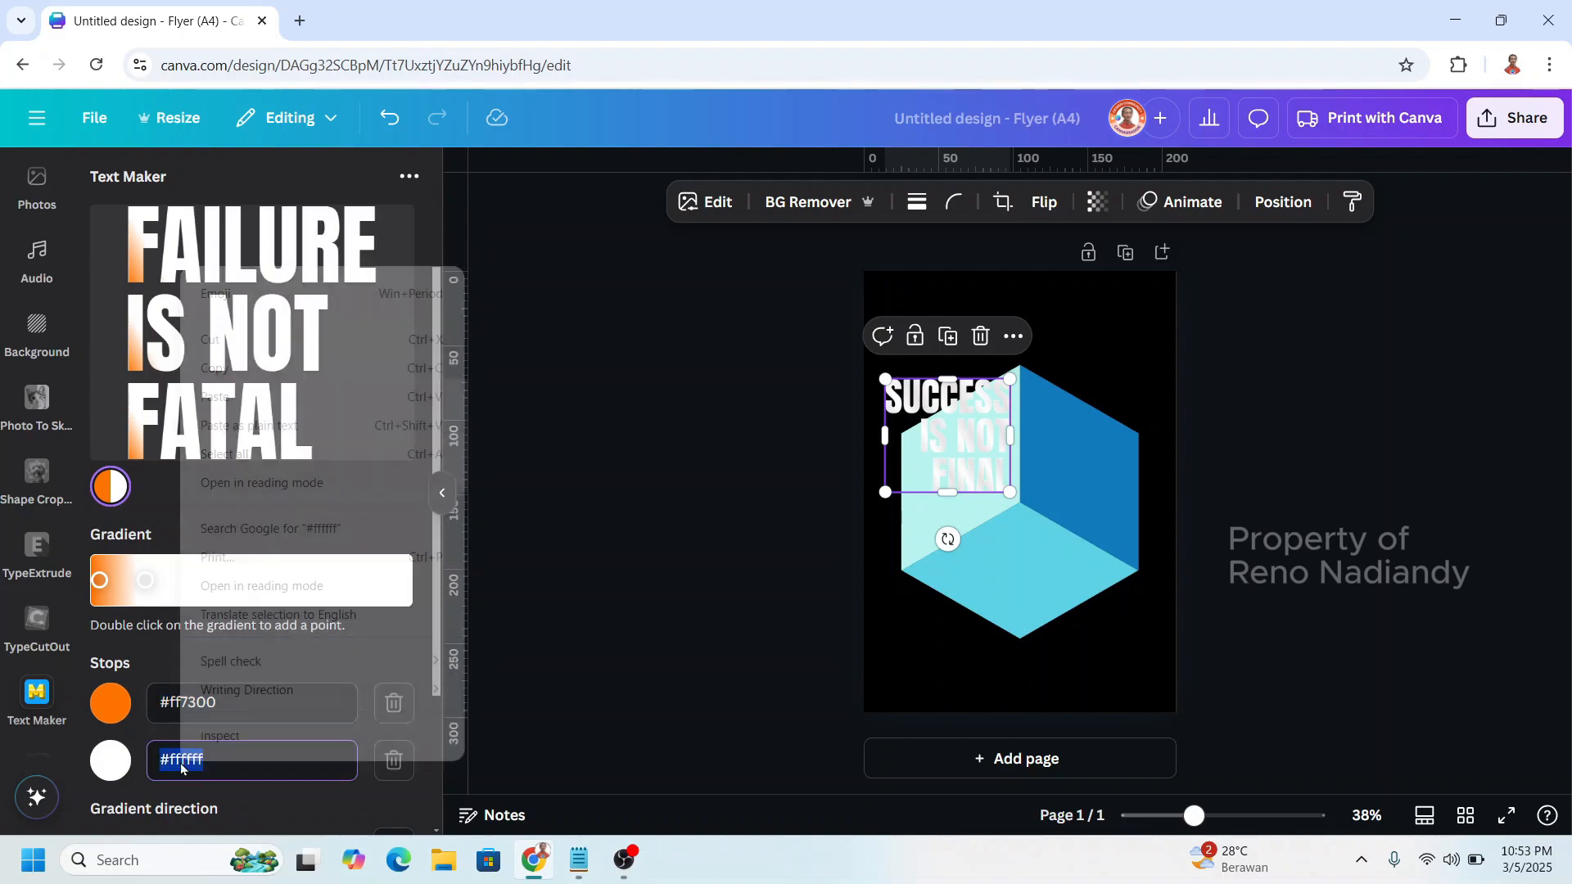
{"action": "left_click", "coordinate": [262, 396]}
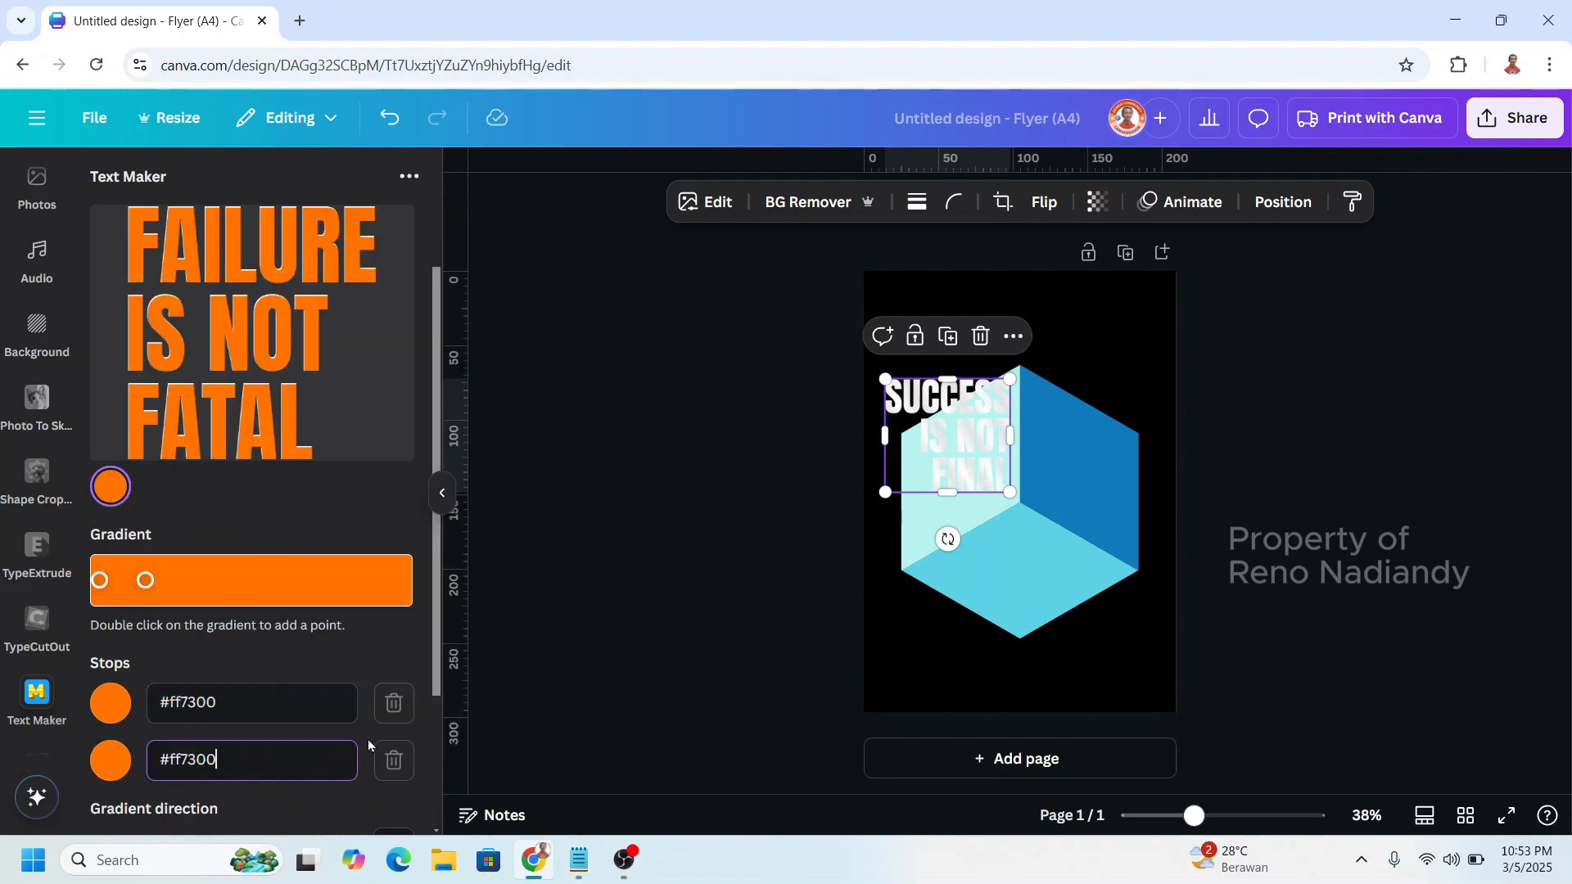
Add the orange "FAILURE IS NOT FATAL" text to the design at Medium quality.
{"action": "scroll", "coordinate": [368, 747], "scroll_direction": "down", "scroll_amount": 3}
{"action": "left_click", "coordinate": [288, 803]}
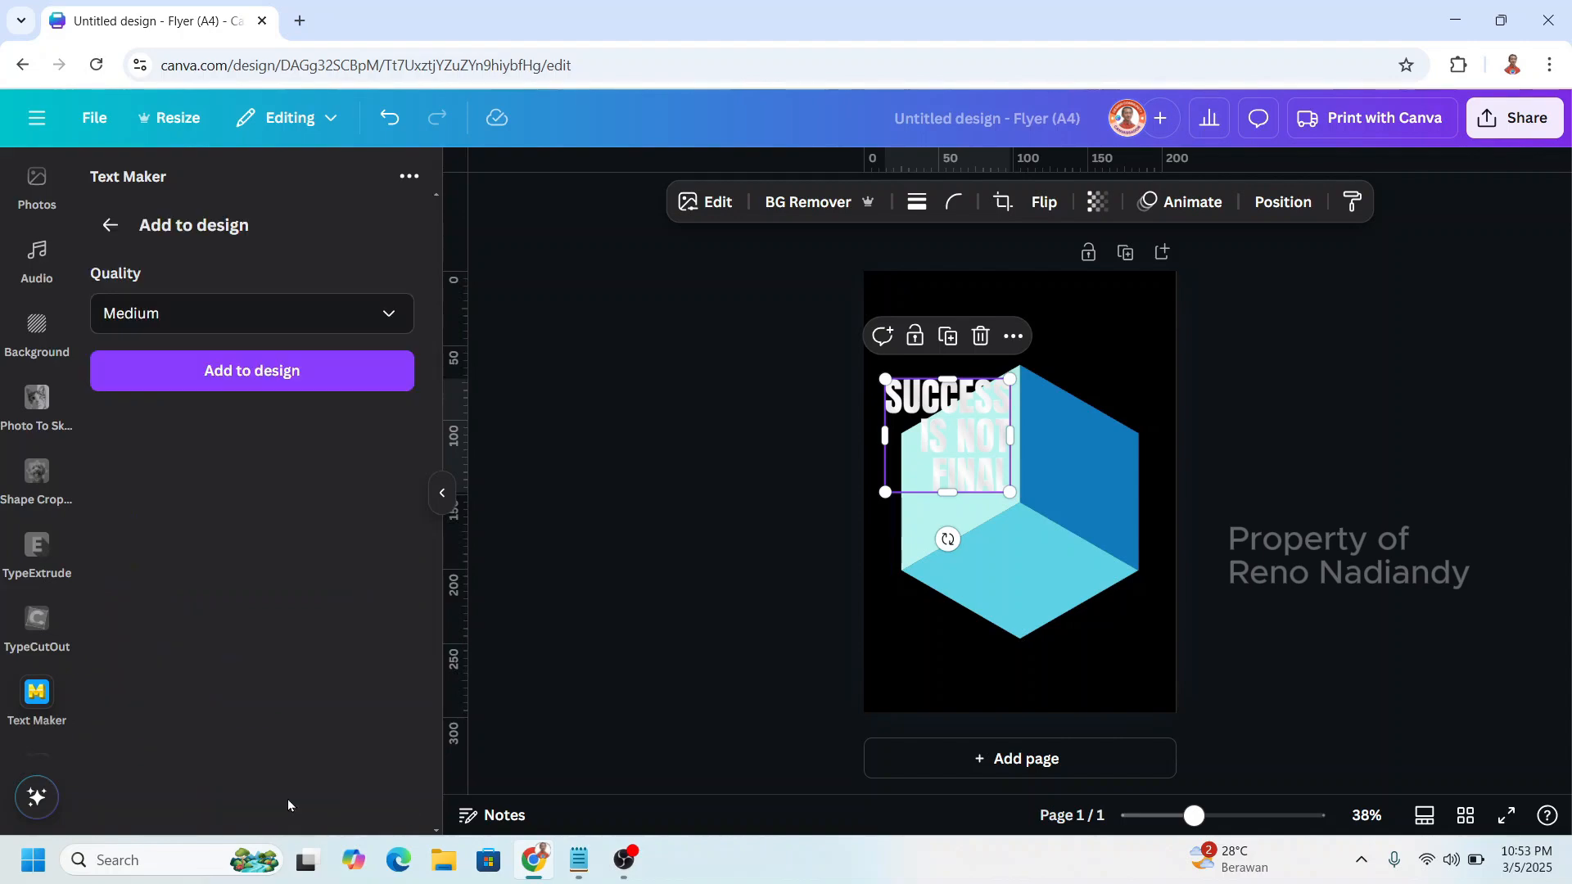
{"action": "left_click", "coordinate": [248, 370]}
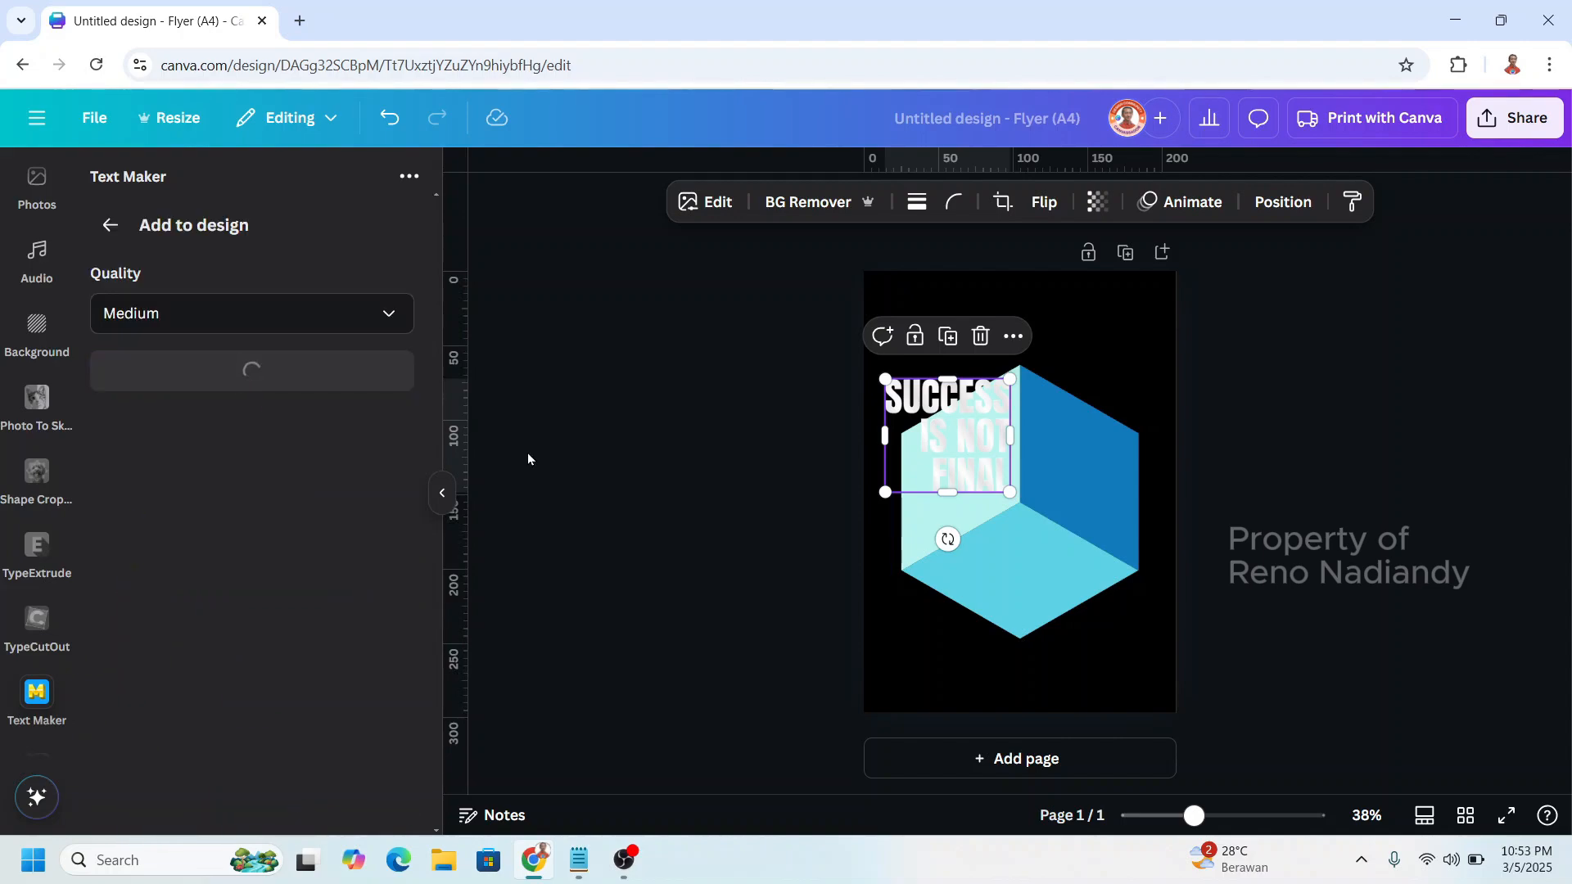
Switch to Notepad and copy the line "IT IS THE COURAGE TO CONTINUE THAT COUNTS".
{"action": "left_click", "coordinate": [579, 859]}
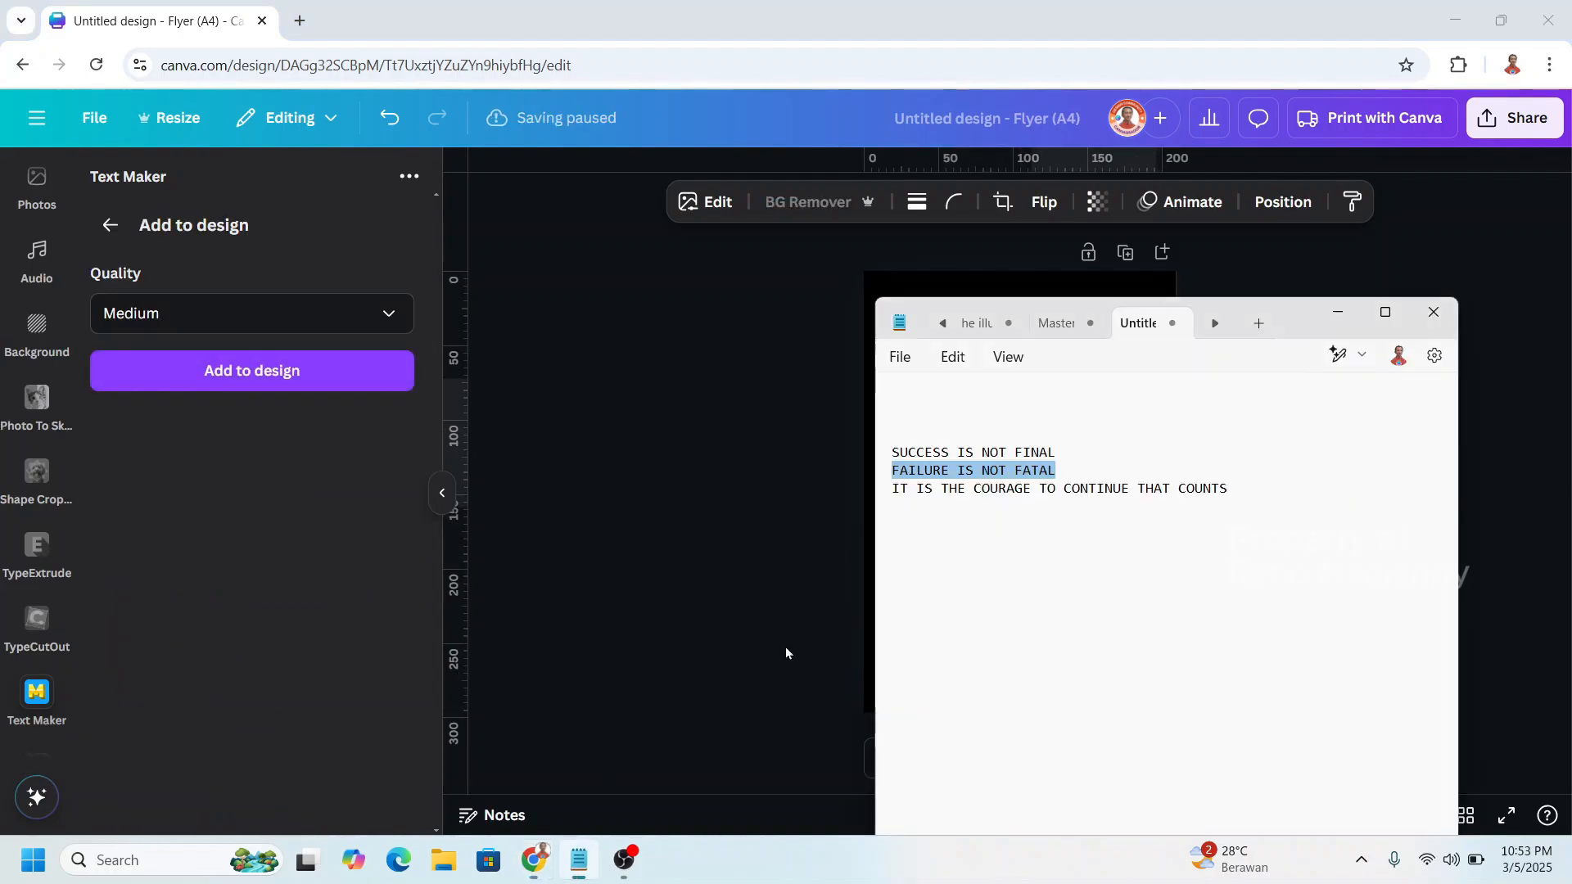
{"action": "triple_click", "coordinate": [896, 489]}
{"action": "key", "text": "ctrl+c"}
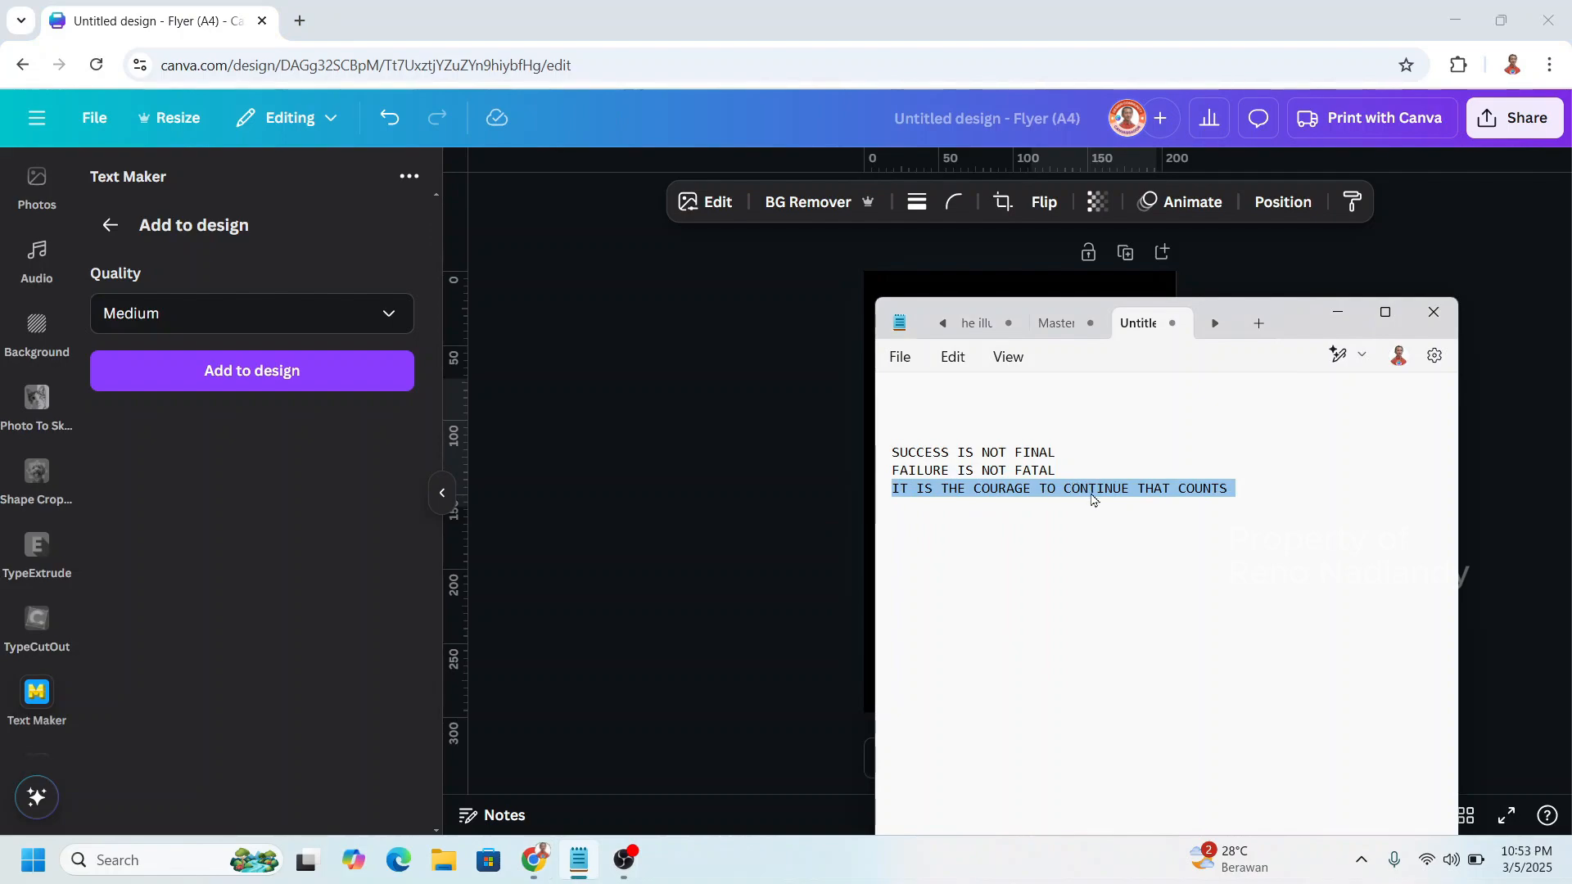
{"action": "right_click", "coordinate": [1092, 494]}
{"action": "left_click", "coordinate": [1150, 125]}
Return to Text Maker's preset settings in Canva and replace the text with the copied courage line, without its trailing line break.
{"action": "left_click", "coordinate": [119, 229]}
{"action": "left_click", "coordinate": [110, 226]}
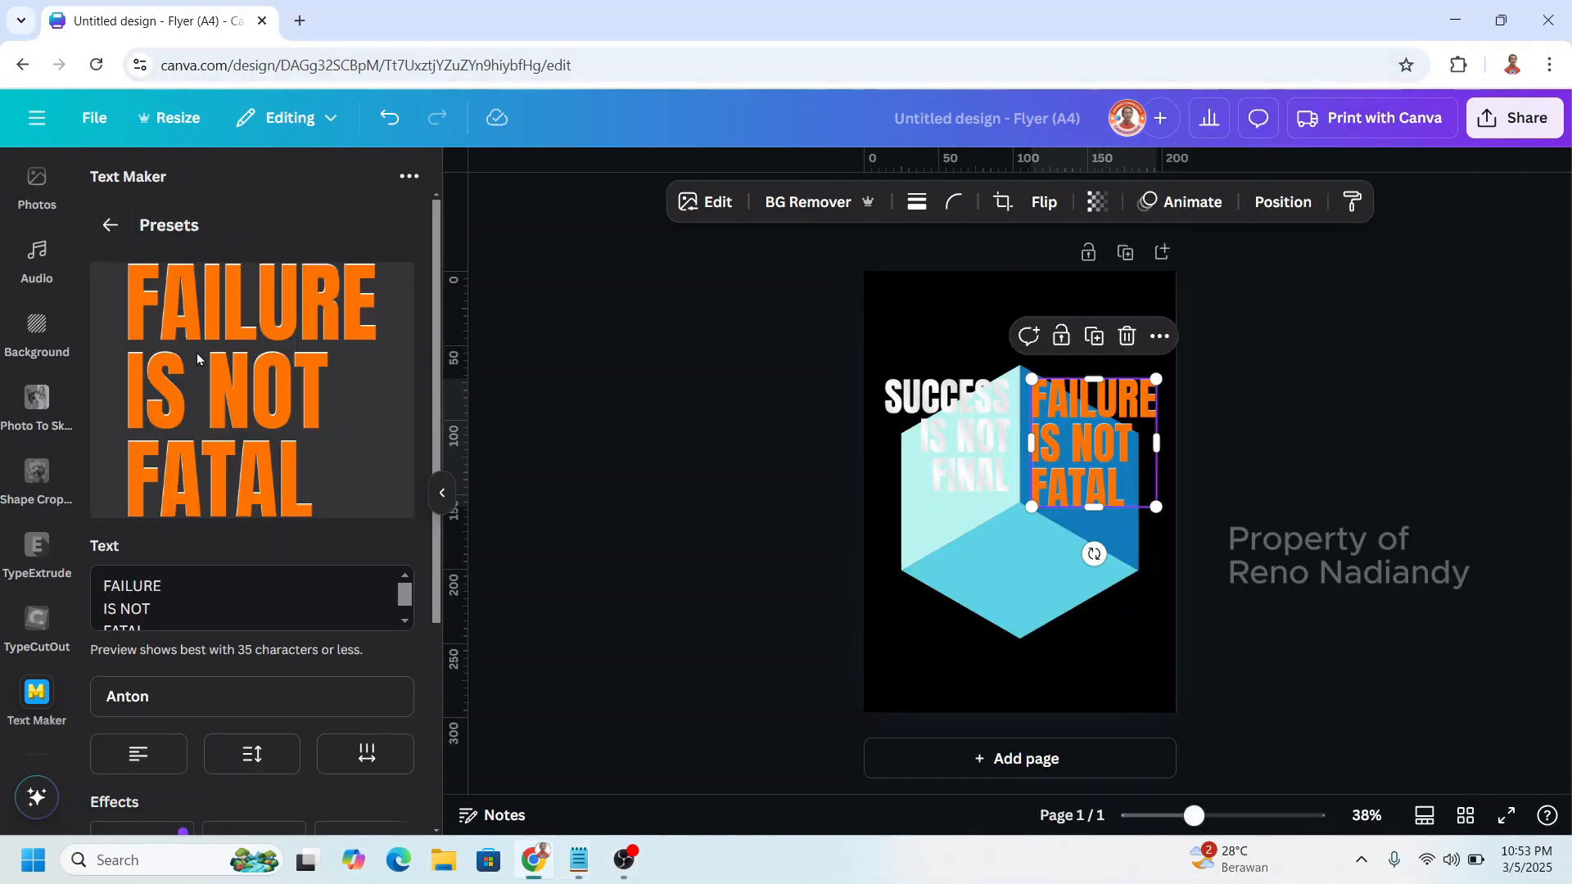
{"action": "key", "text": "ctrl+a"}
{"action": "key", "text": "ctrl+v"}
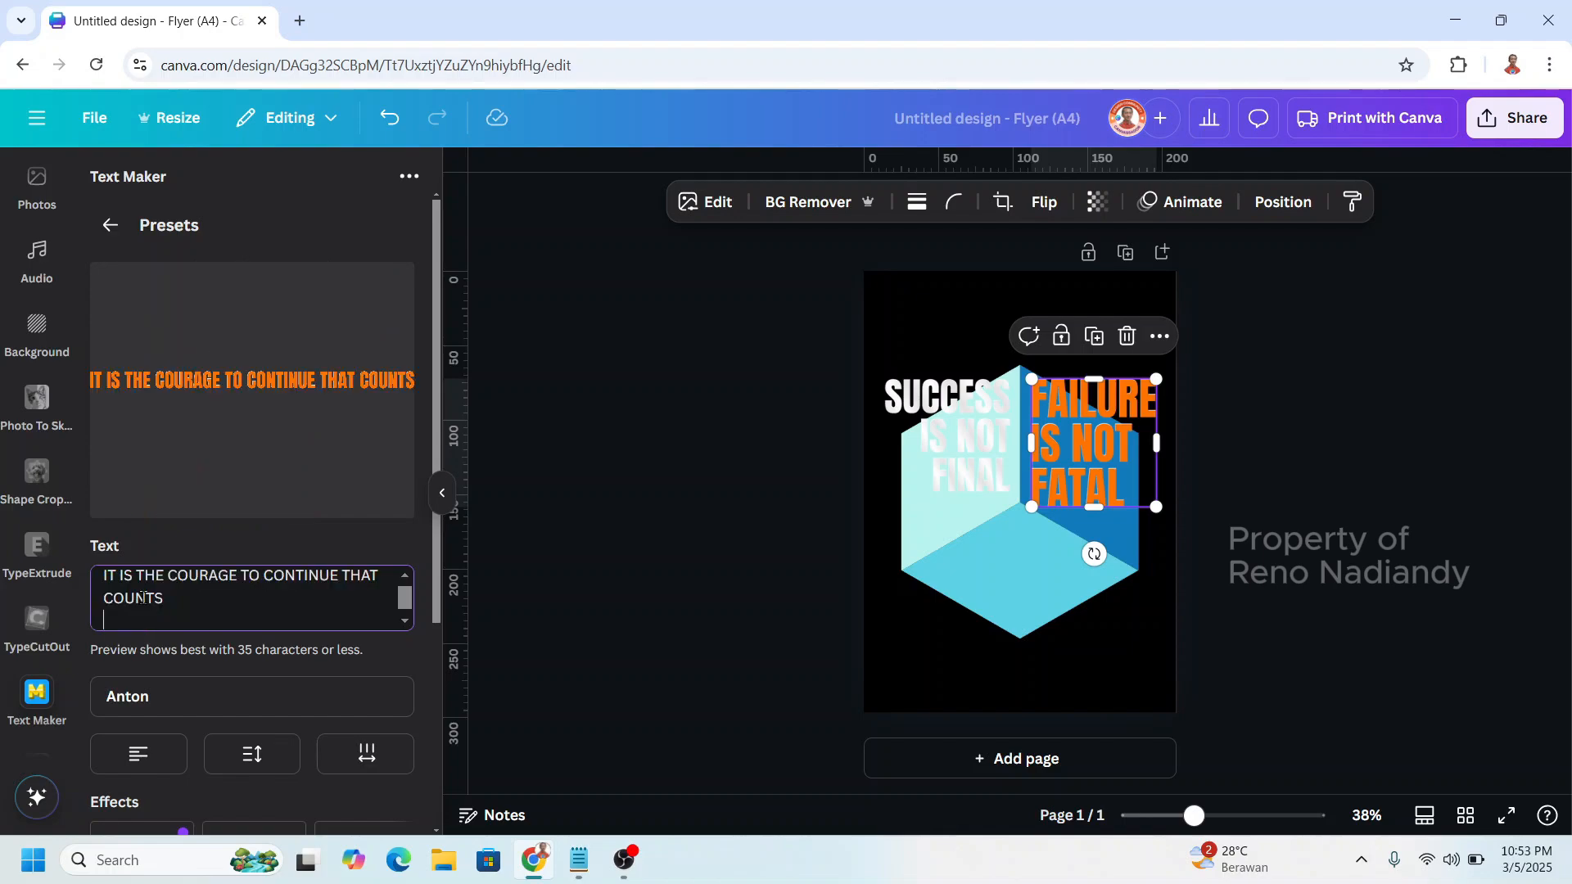
{"action": "key", "text": "BackSpace"}
Break the text into four lines: "IT IS THE", "COURAGE TO", "CONTINUE" and "THAT COUNTS".
{"action": "left_click", "coordinate": [169, 587]}
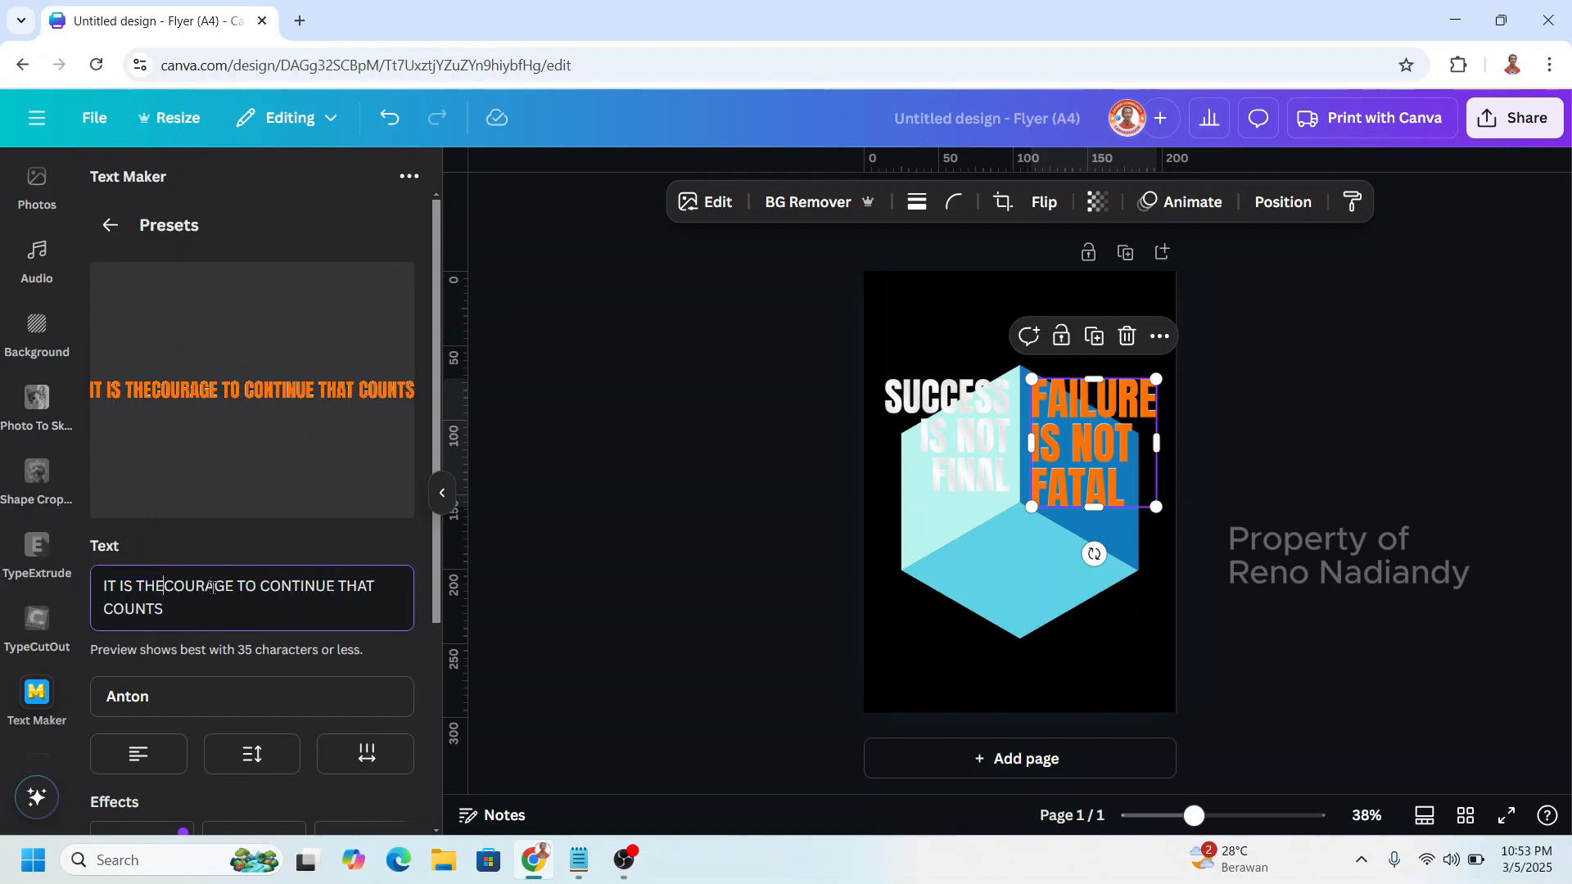
{"action": "key", "text": "Return"}
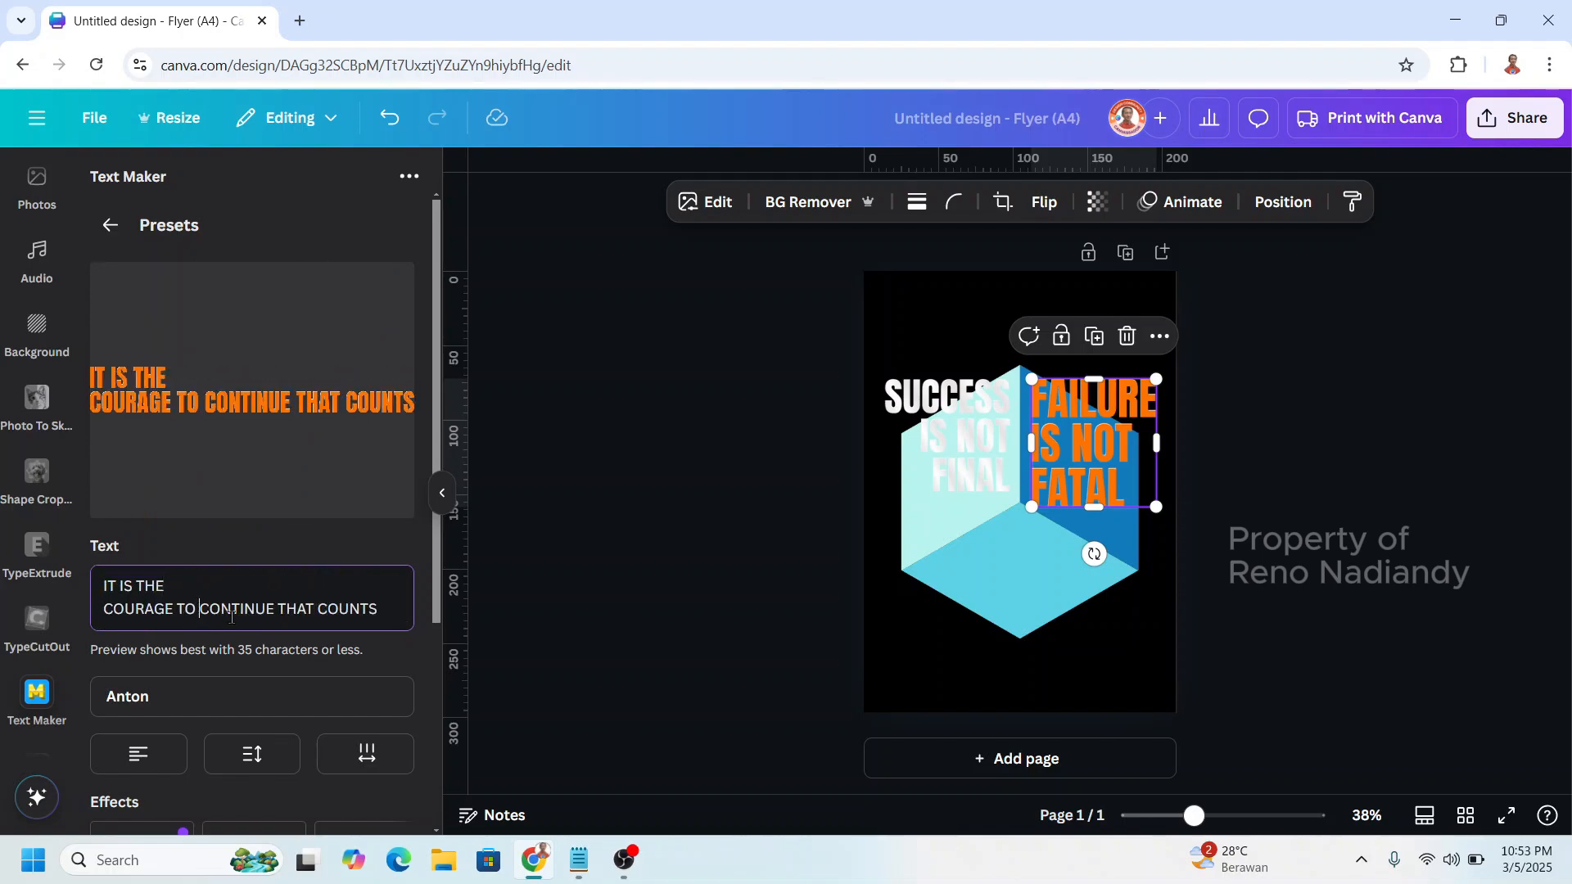
{"action": "key", "text": "Return"}
{"action": "left_click", "coordinate": [185, 612]}
{"action": "key", "text": "Return"}
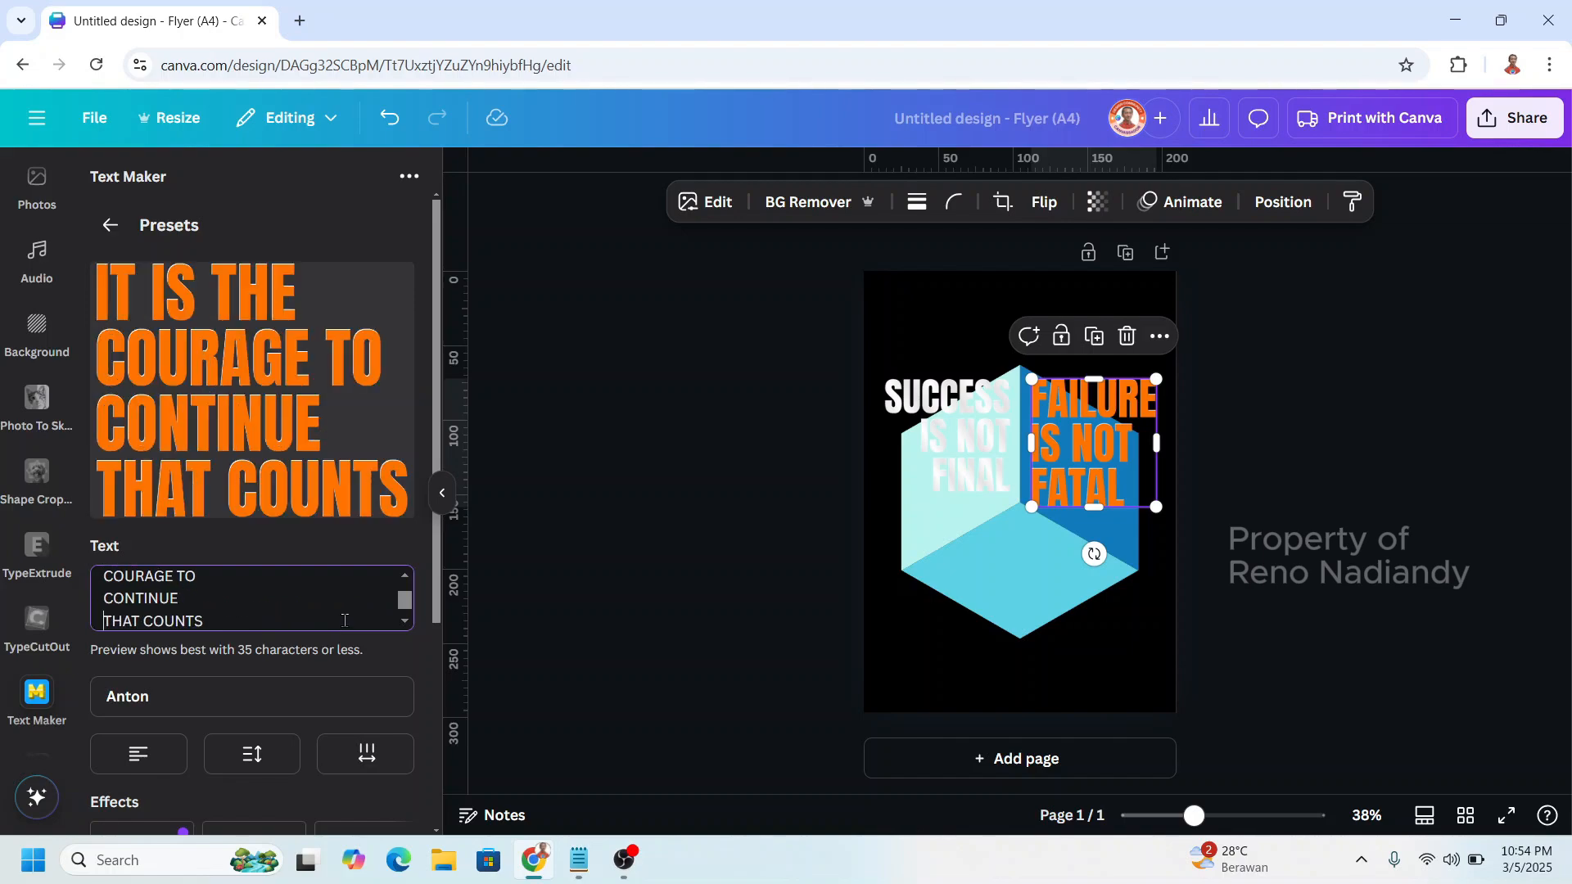
Customize the text's fill colors and change the first gradient stop to the blue #004FFF.
{"action": "scroll", "coordinate": [360, 754], "scroll_direction": "down", "scroll_amount": 4}
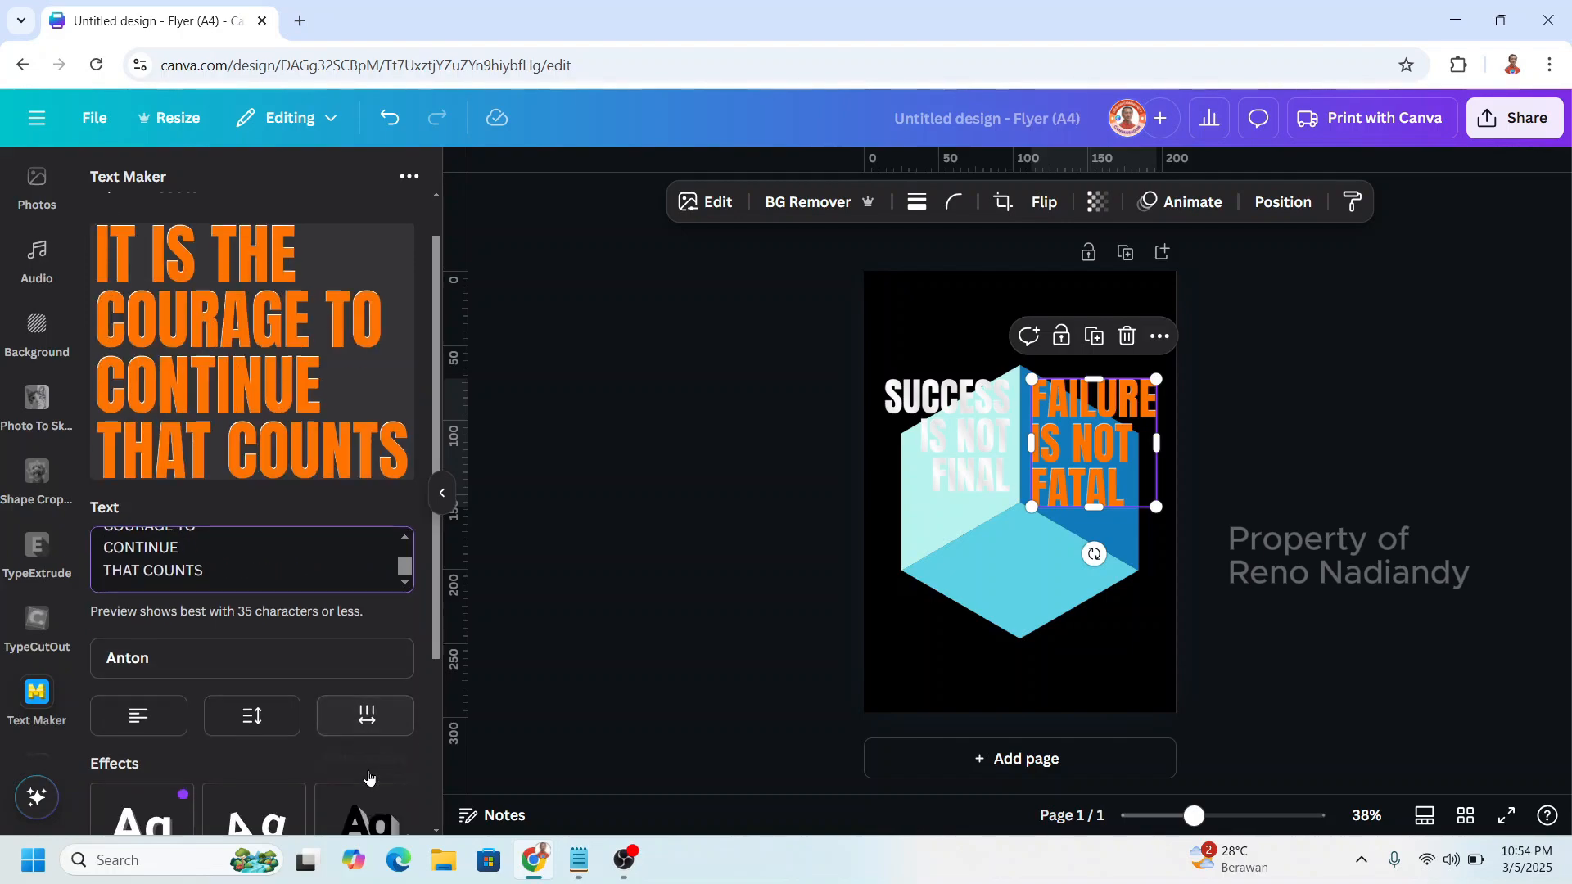
{"action": "left_click", "coordinate": [297, 697]}
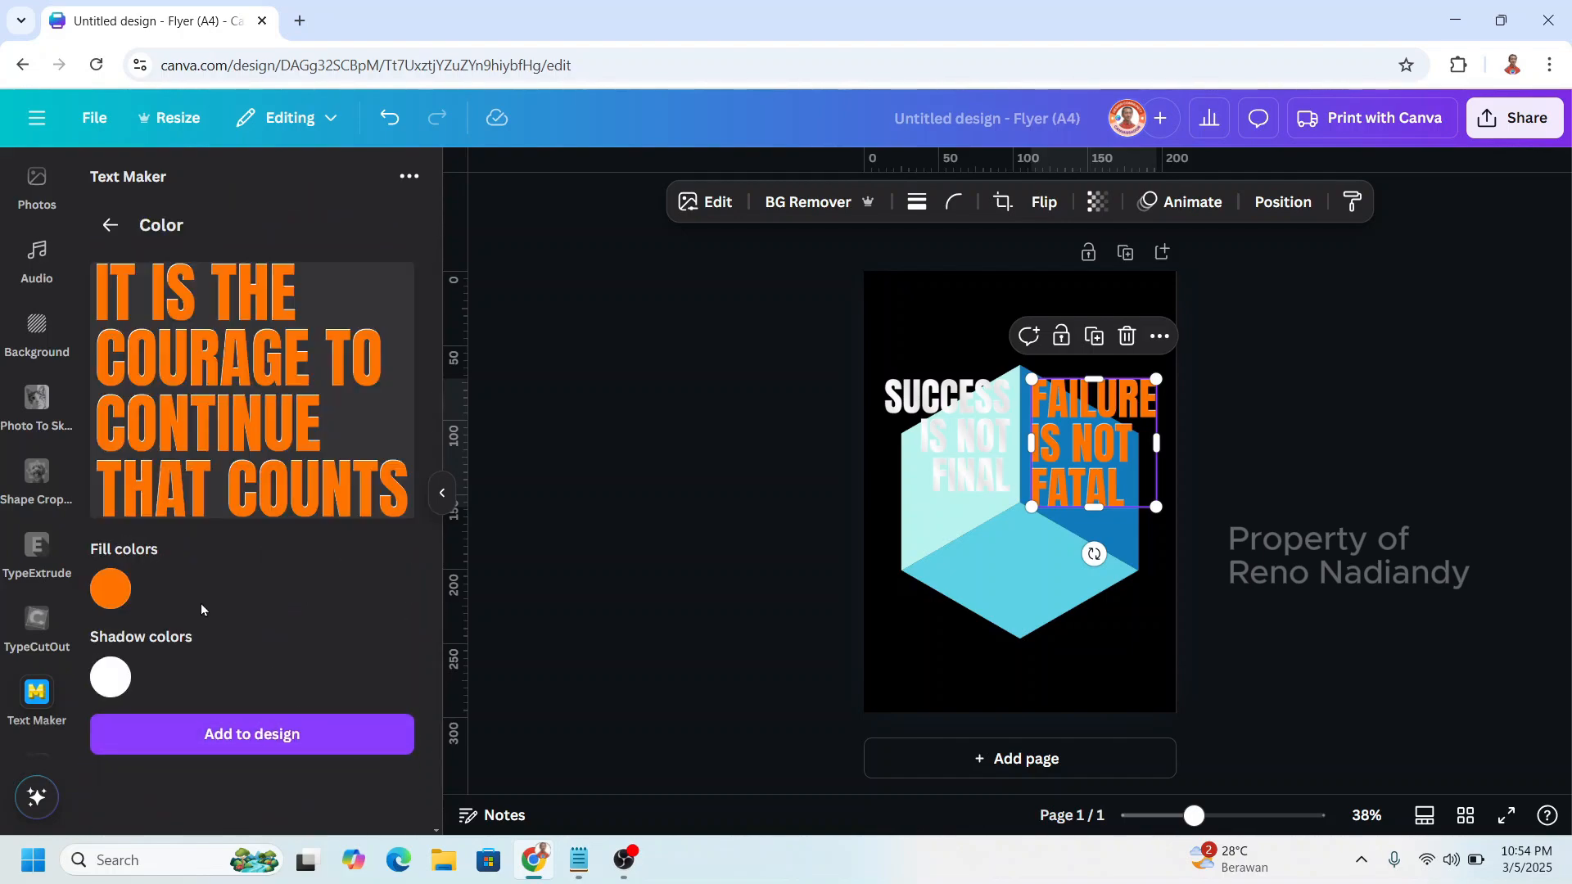
{"action": "left_click", "coordinate": [110, 588]}
{"action": "left_click", "coordinate": [125, 812]}
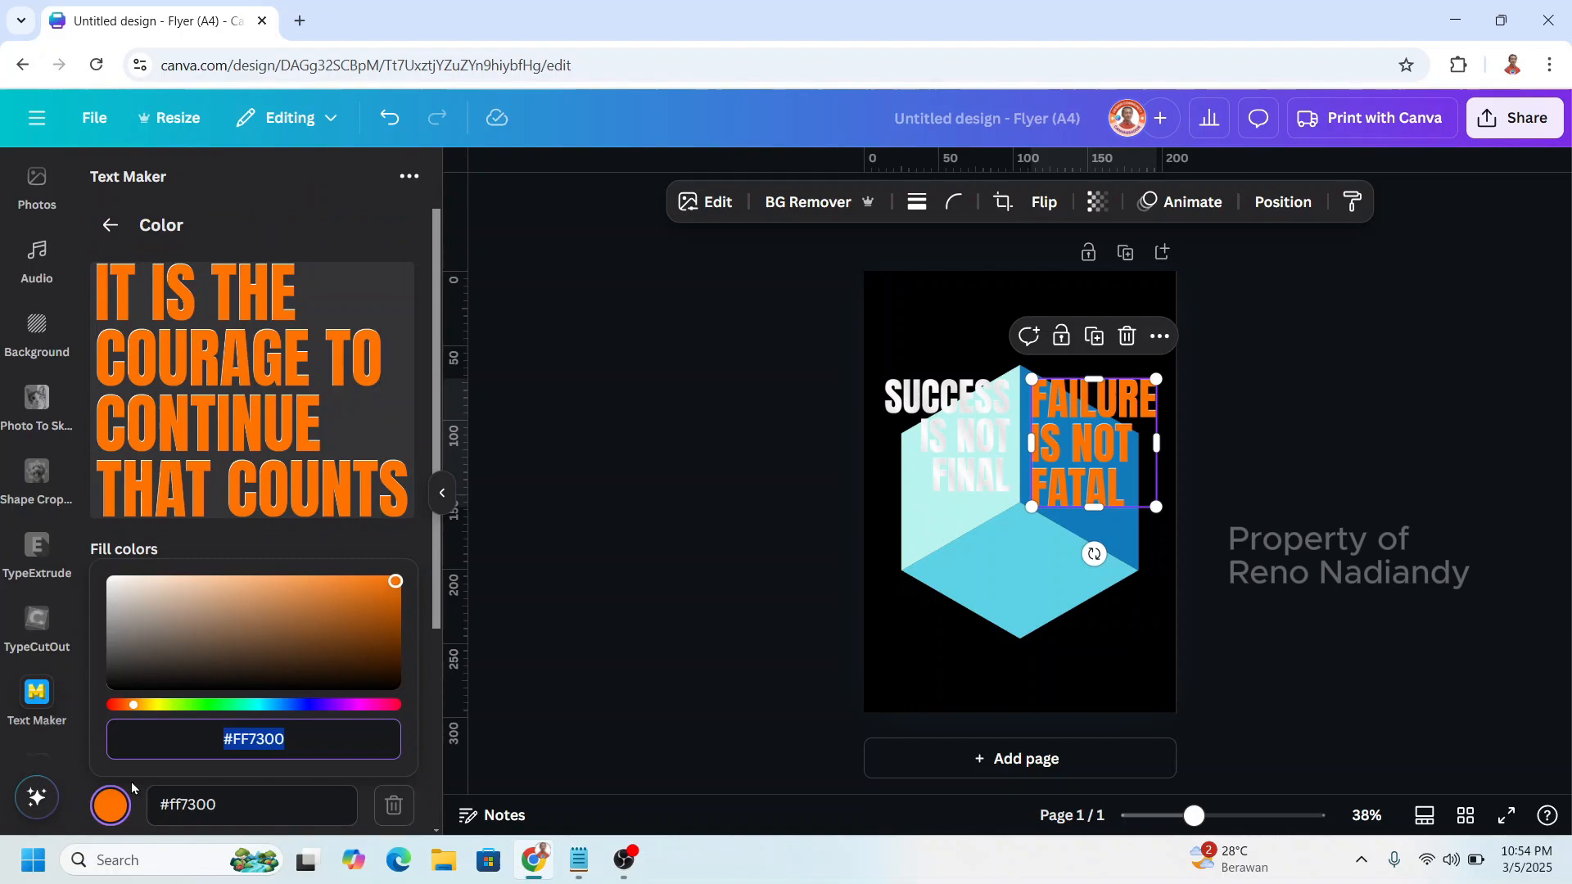
{"action": "left_click", "coordinate": [288, 705]}
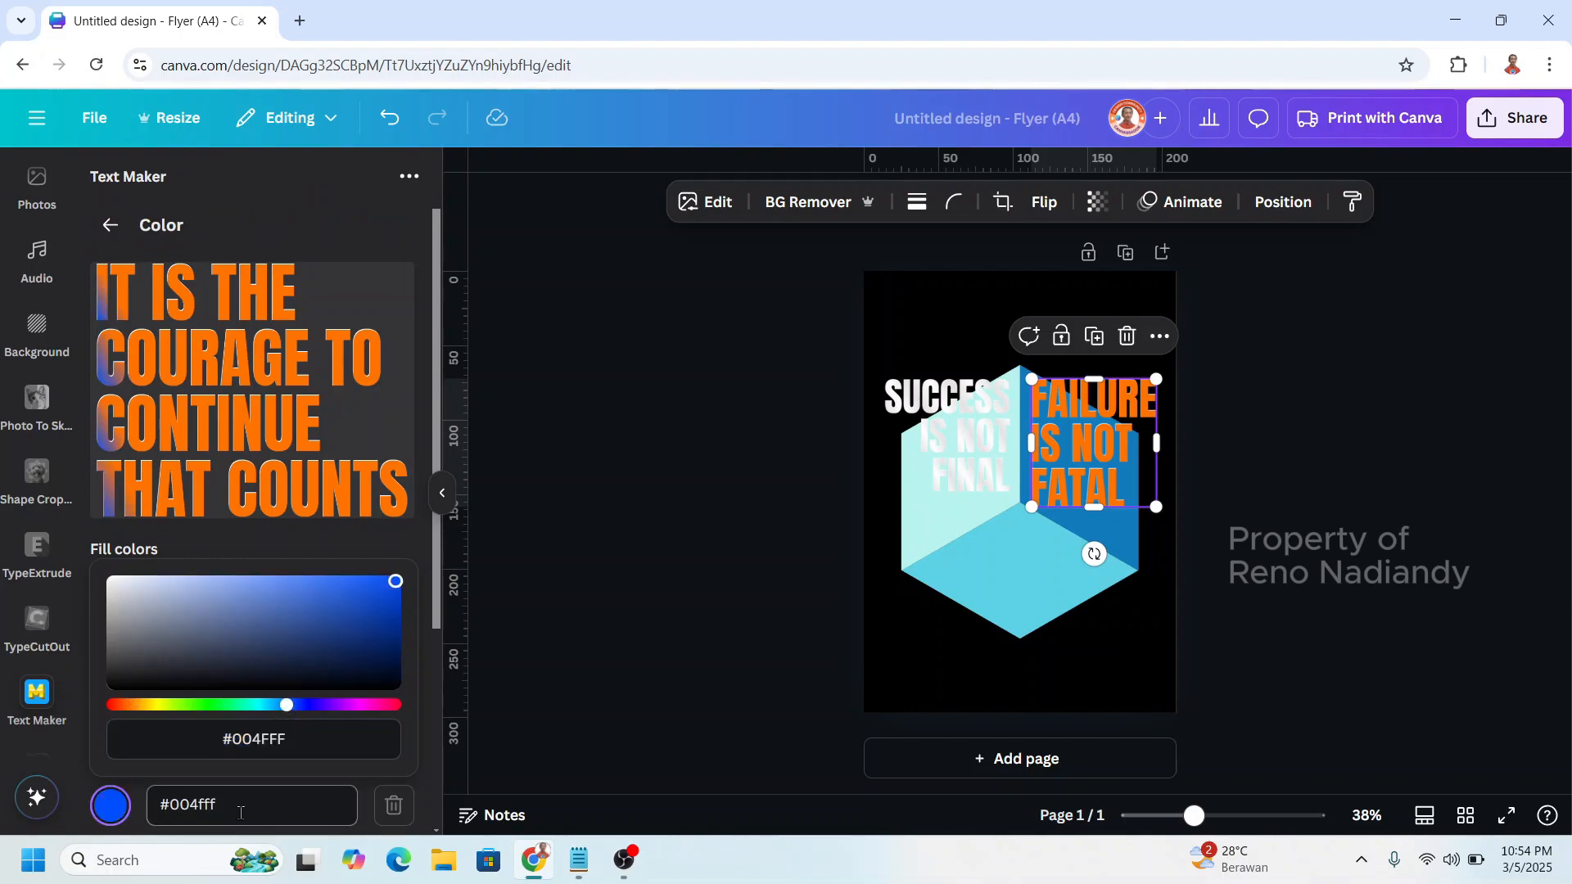
Copy the hex code #004fff from the first stop and paste it over the second stop's orange for a solid blue fill.
{"action": "left_click", "coordinate": [156, 798]}
{"action": "left_click_drag", "start_coordinate": [229, 808], "coordinate": [157, 807]}
{"action": "right_click", "coordinate": [178, 806]}
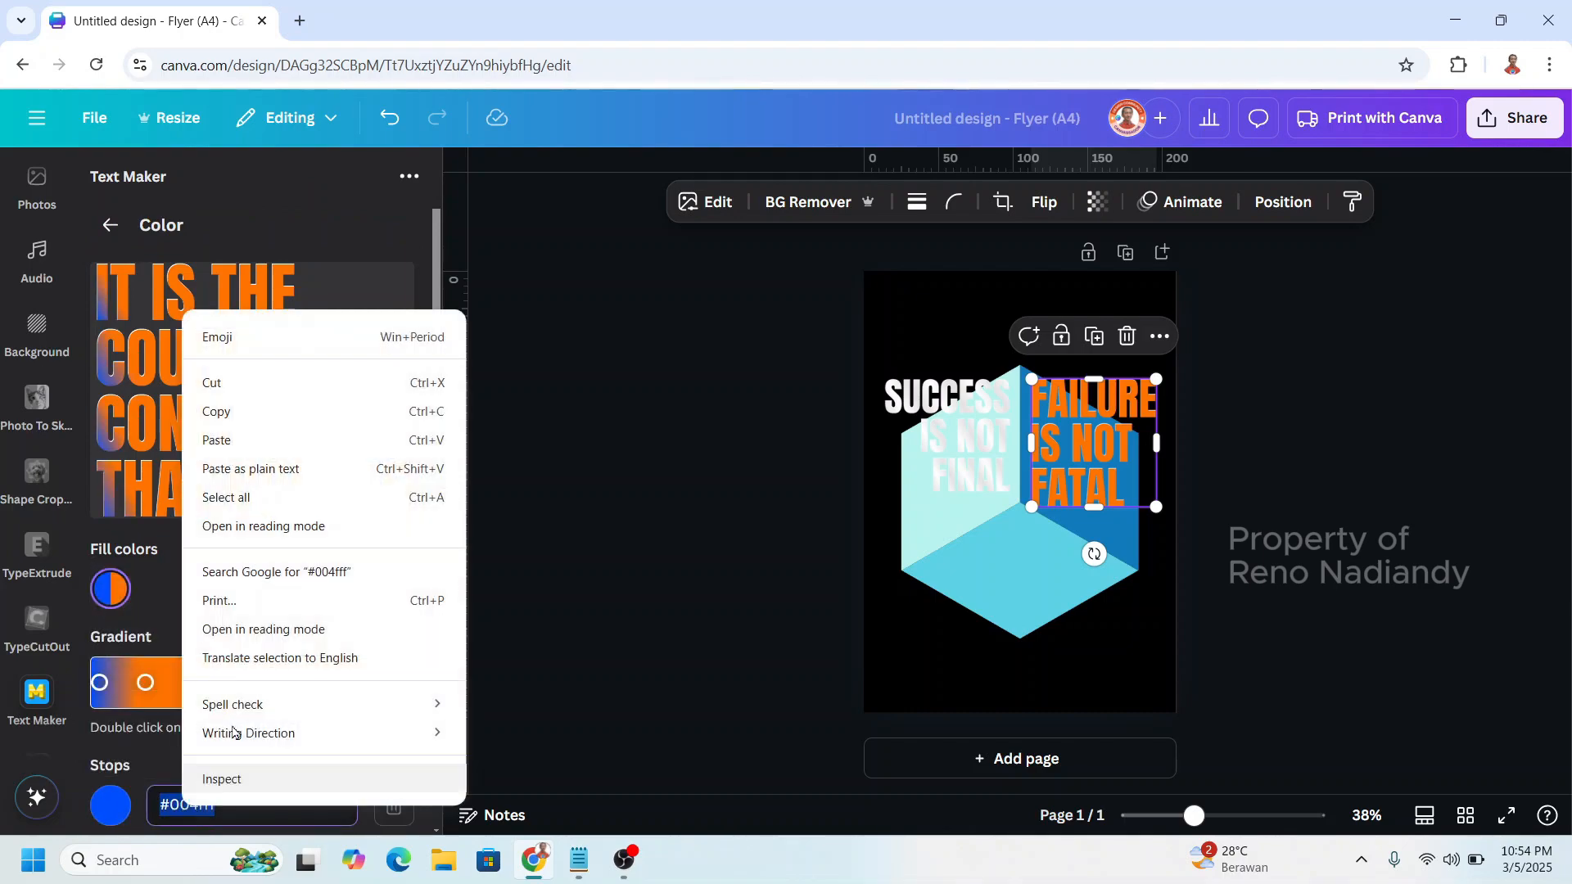
{"action": "left_click", "coordinate": [291, 415]}
{"action": "scroll", "coordinate": [357, 705], "scroll_direction": "down", "scroll_amount": 2}
{"action": "left_click_drag", "start_coordinate": [228, 761], "coordinate": [157, 760]}
{"action": "right_click", "coordinate": [180, 760]}
{"action": "left_click", "coordinate": [264, 399]}
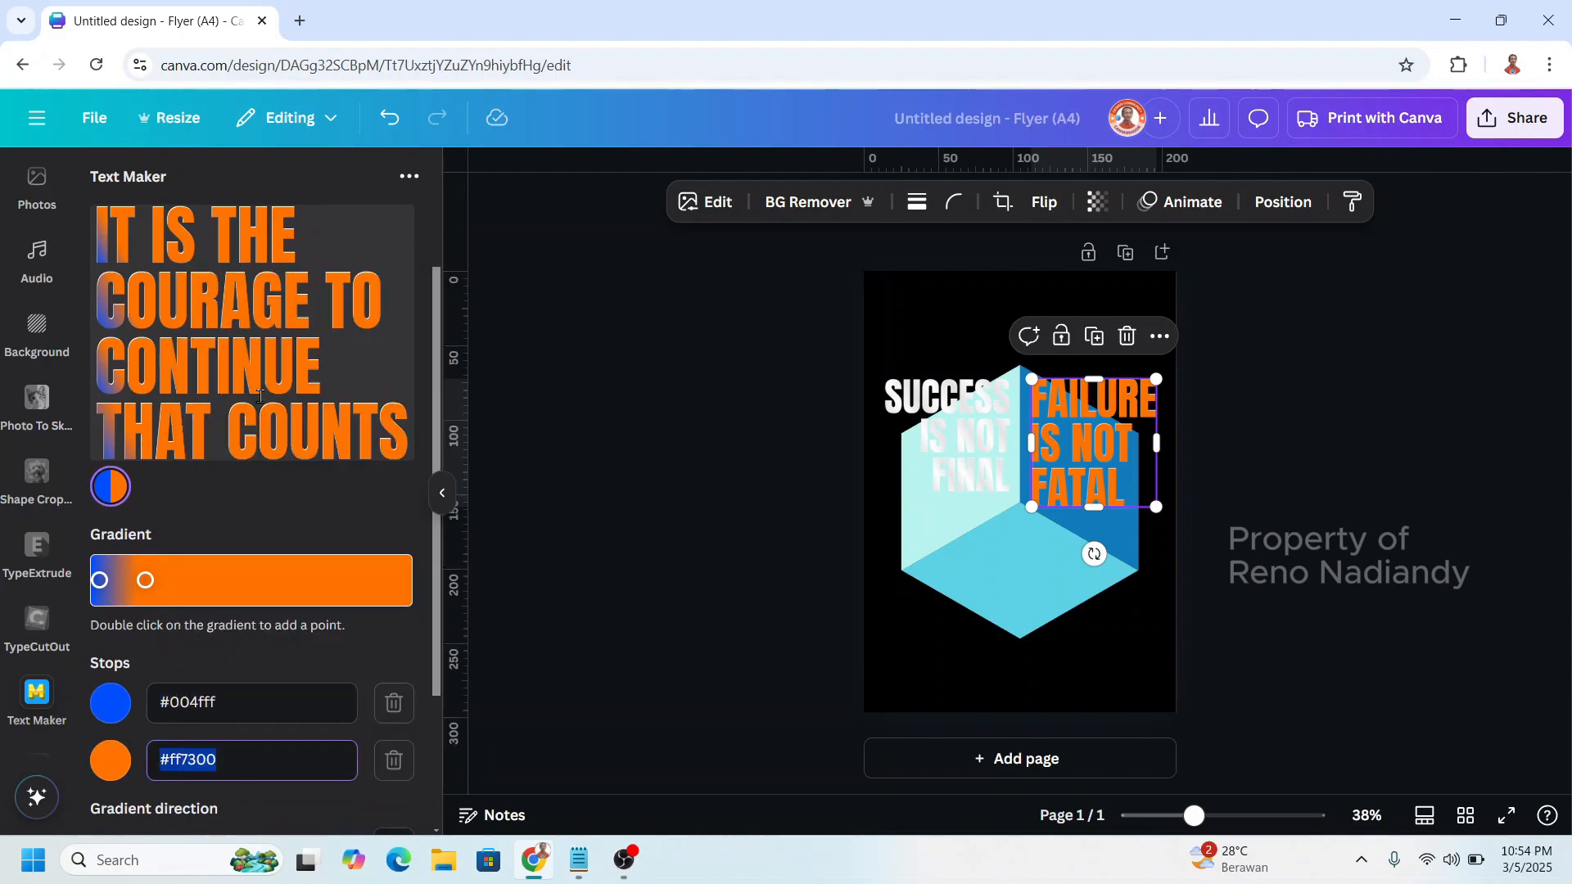
Add the blue courage text to the design at Medium quality and move it onto the cube's bottom face.
{"action": "scroll", "coordinate": [285, 807], "scroll_direction": "down", "scroll_amount": 5}
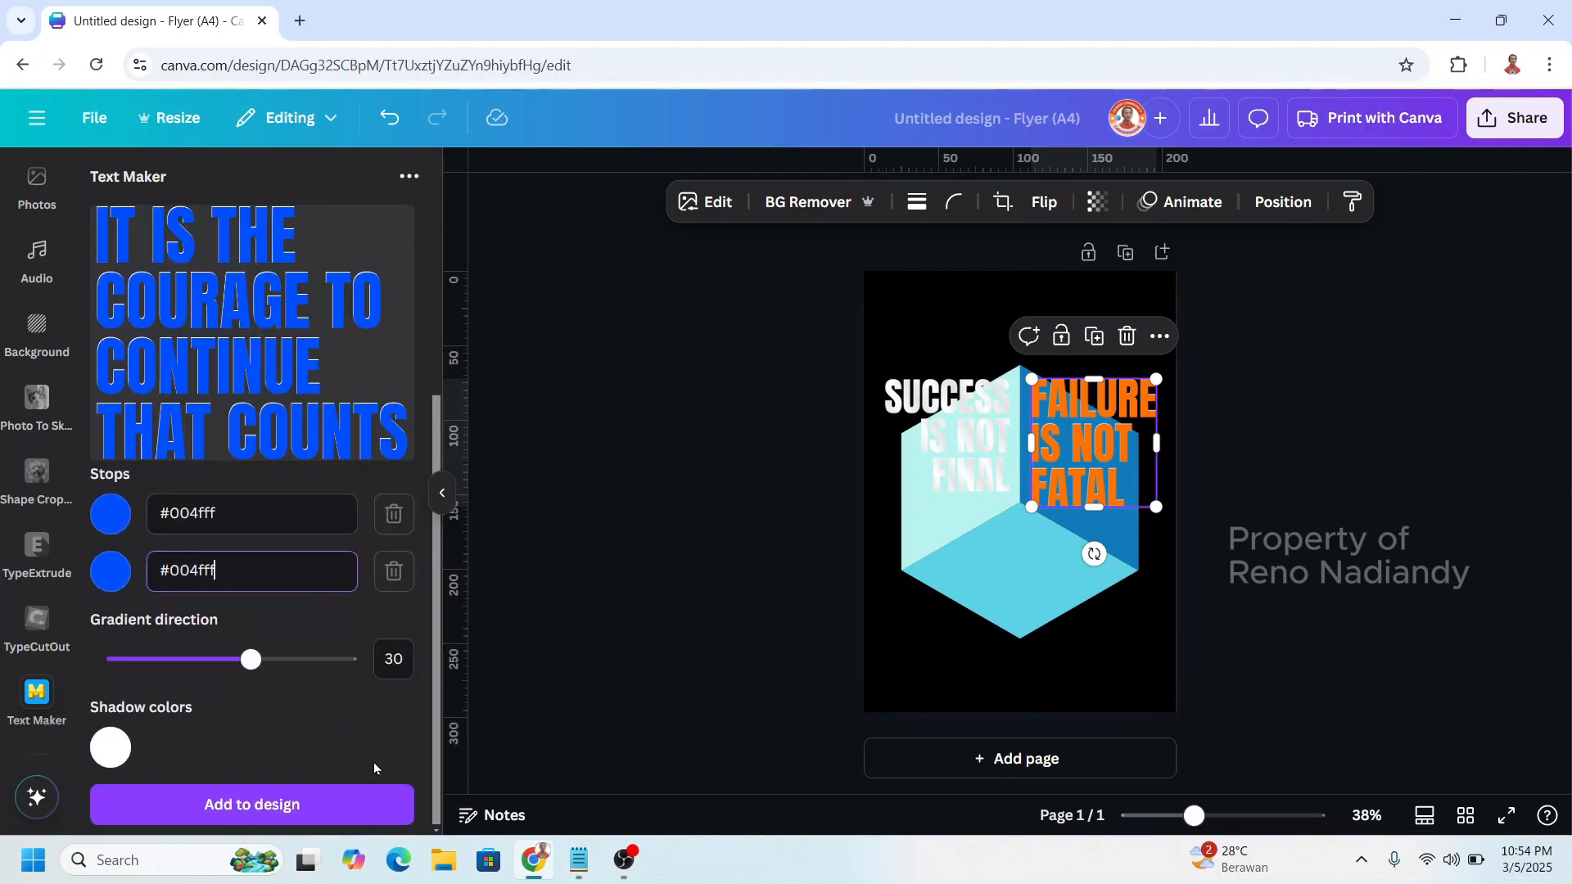
{"action": "left_click", "coordinate": [295, 811]}
{"action": "left_click", "coordinate": [318, 391]}
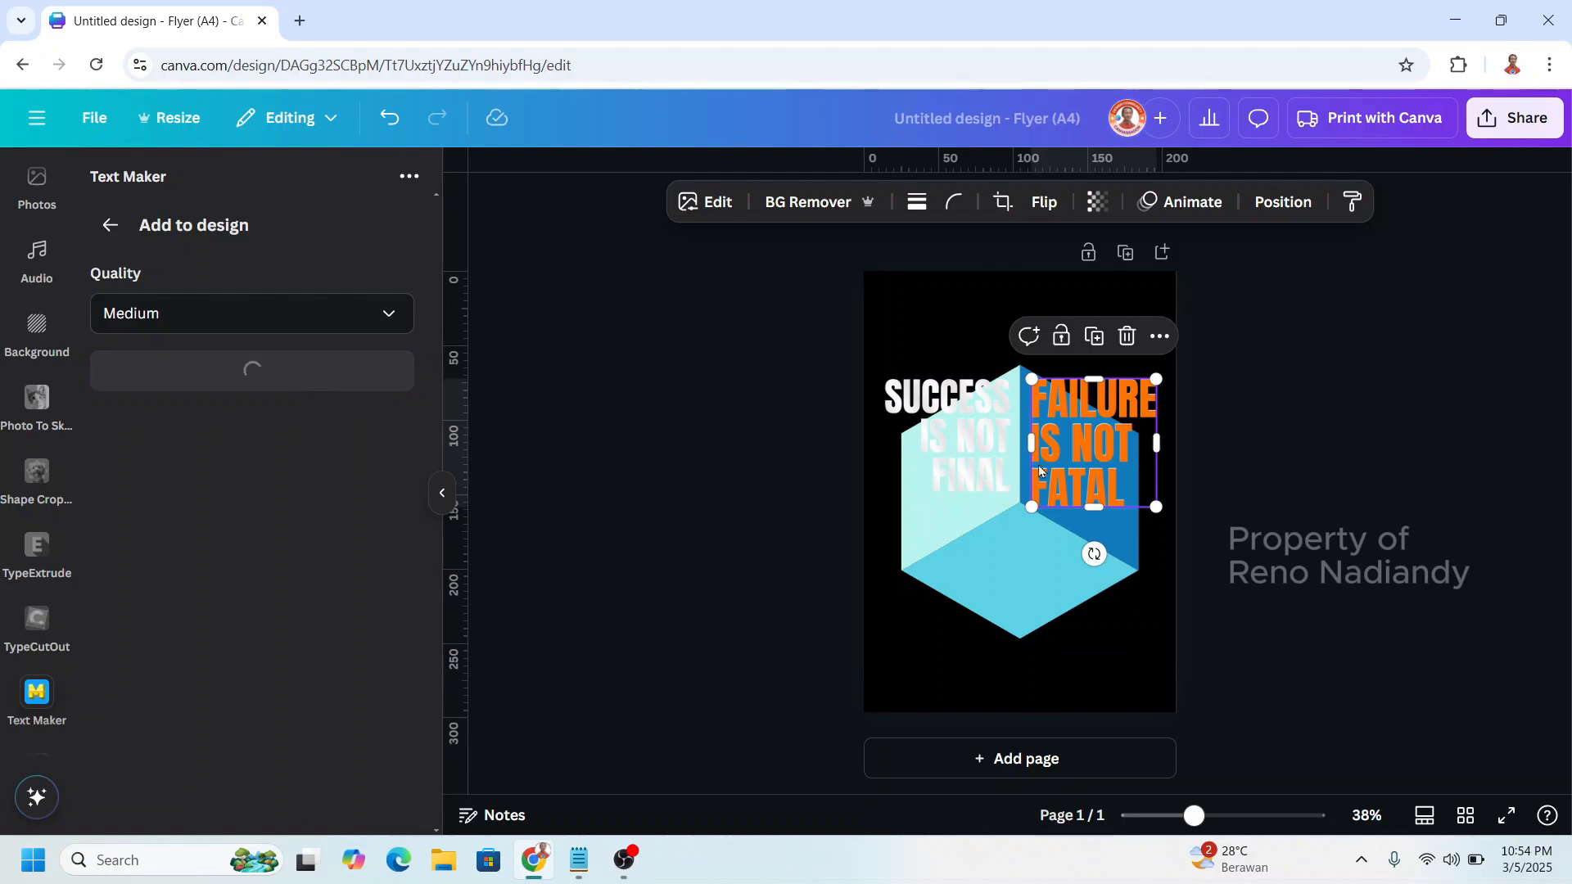
{"action": "left_click_drag", "start_coordinate": [1054, 475], "coordinate": [1044, 606]}
Check the rulers and guides setting and place vertical guides at about 65 mm and 150 mm, through the cube's left and right faces.
{"action": "scroll", "coordinate": [1044, 606], "scroll_direction": "up", "scroll_amount": 3}
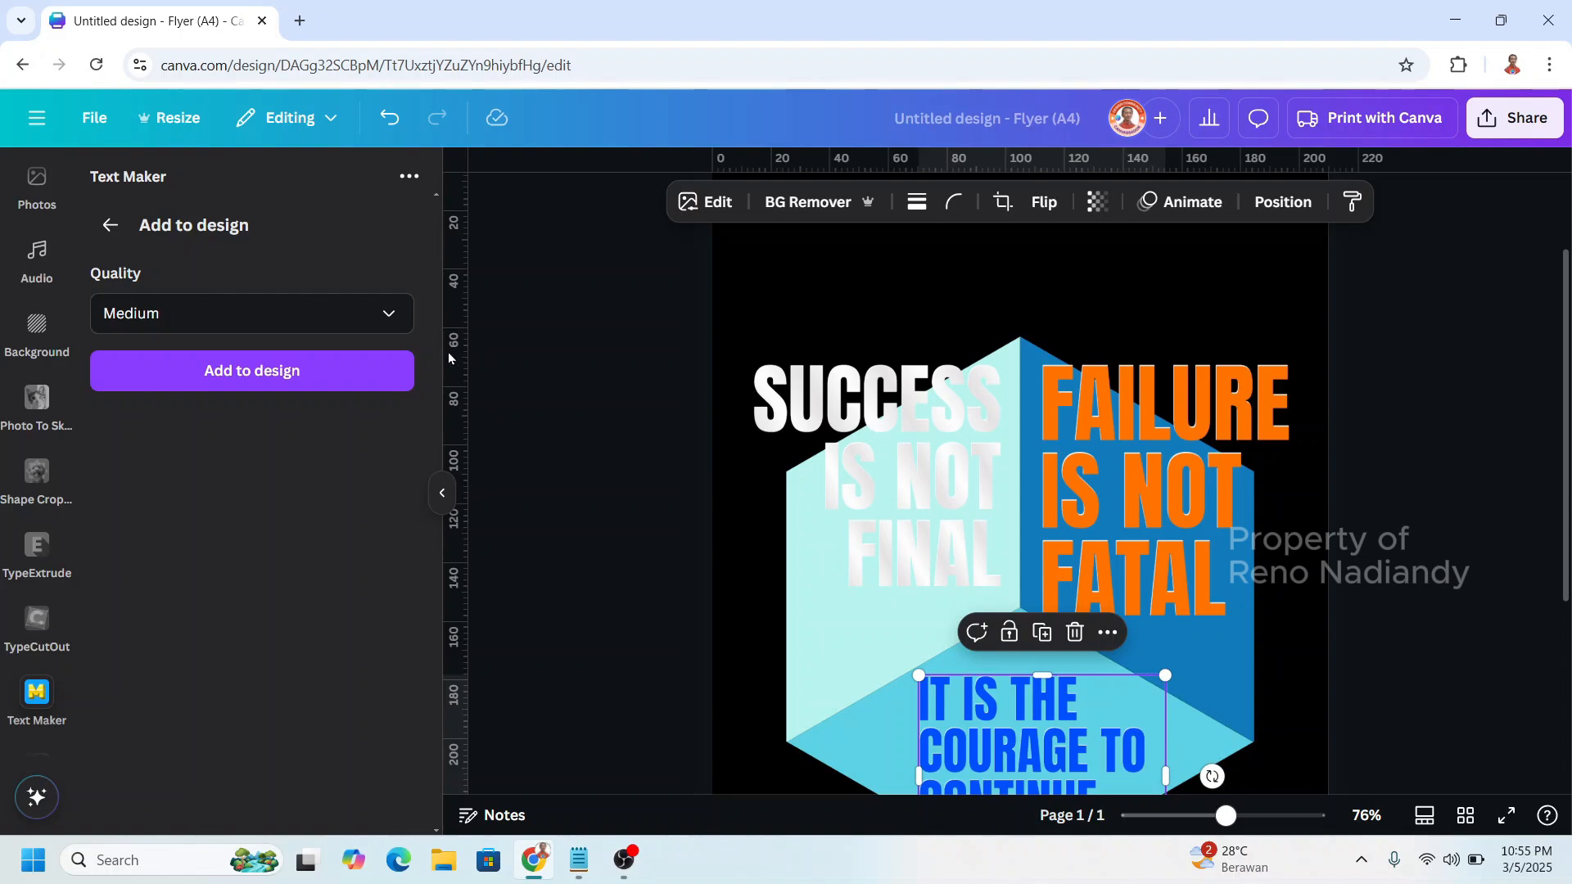
{"action": "left_click", "coordinate": [88, 117]}
{"action": "mouse_move", "coordinate": [158, 359]}
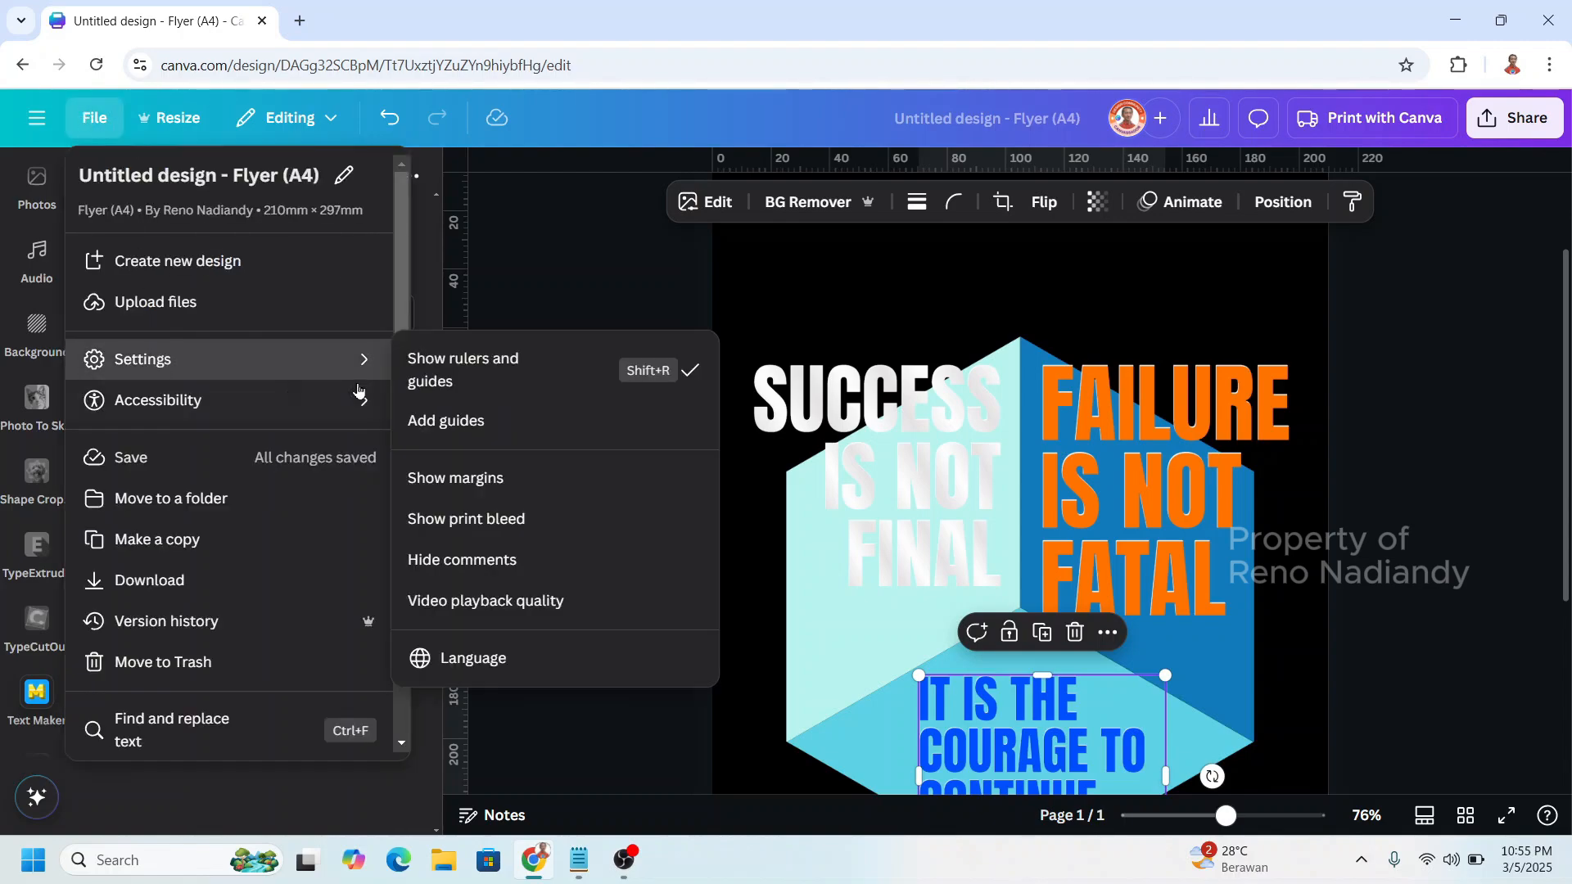
{"action": "left_click", "coordinate": [599, 274]}
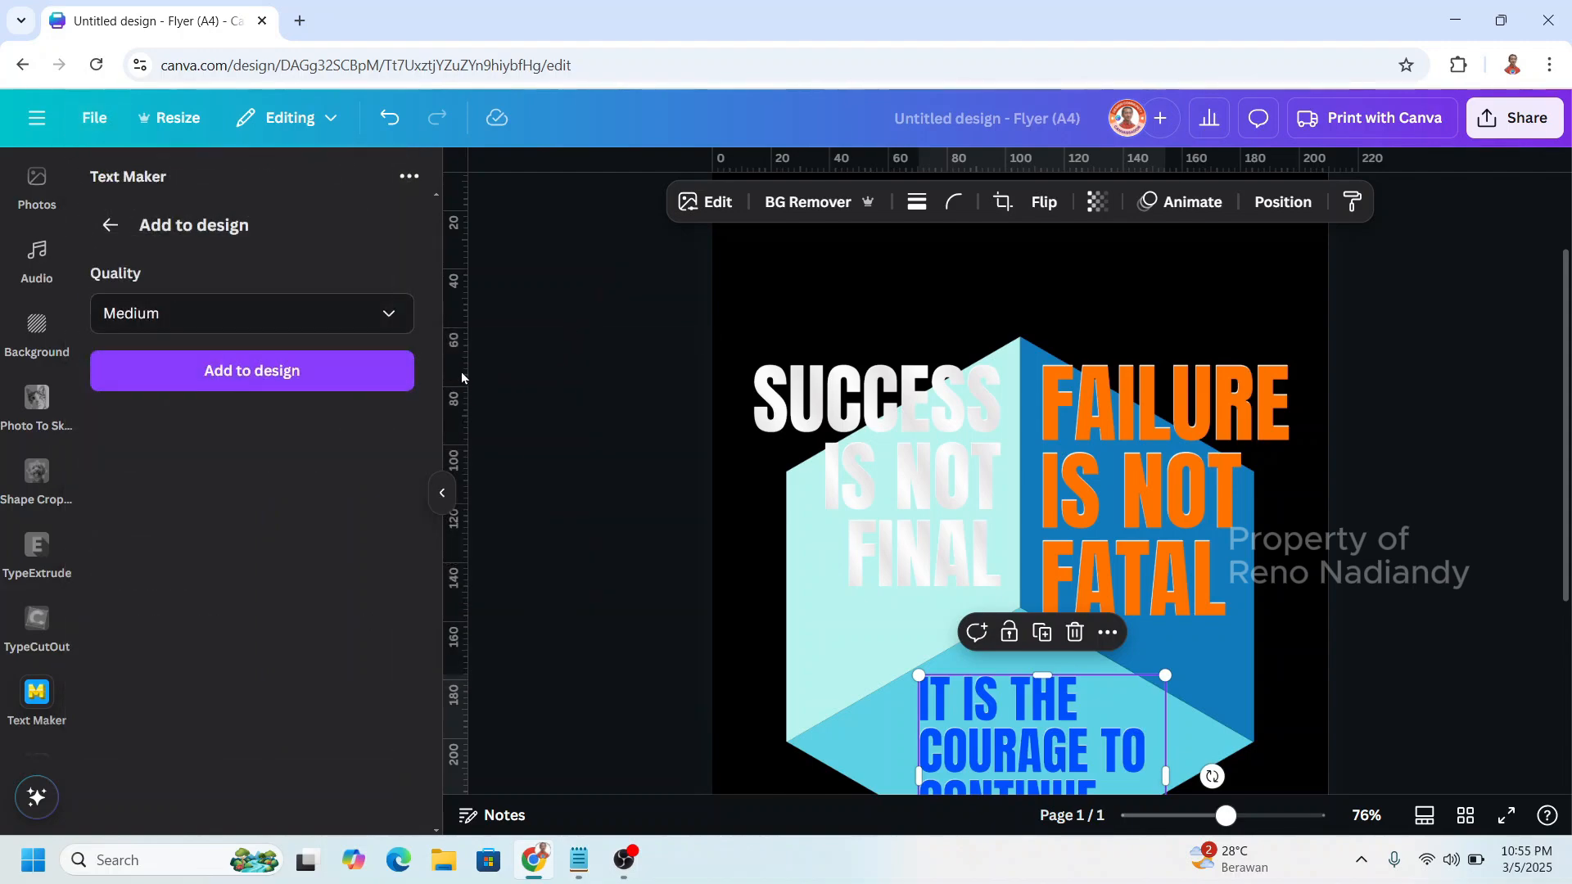
{"action": "left_click_drag", "start_coordinate": [462, 377], "coordinate": [901, 413]}
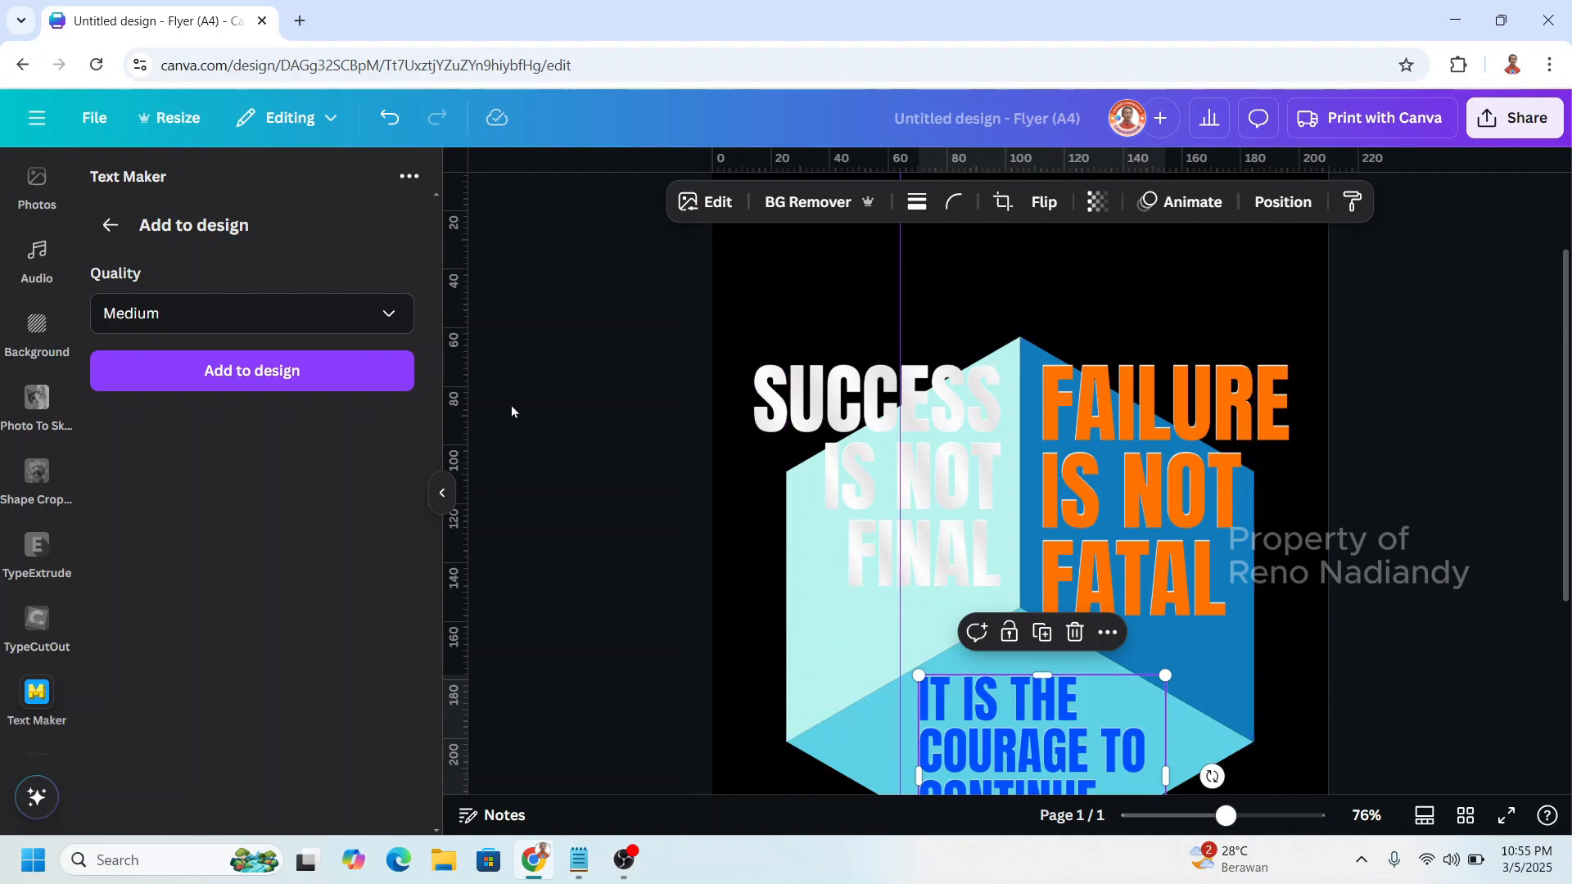
{"action": "left_click_drag", "start_coordinate": [459, 381], "coordinate": [1155, 417]}
Select the white SUCCESS IS NOT FINAL text, search the apps for "reshape" and open the Reshape app.
{"action": "left_click", "coordinate": [825, 391]}
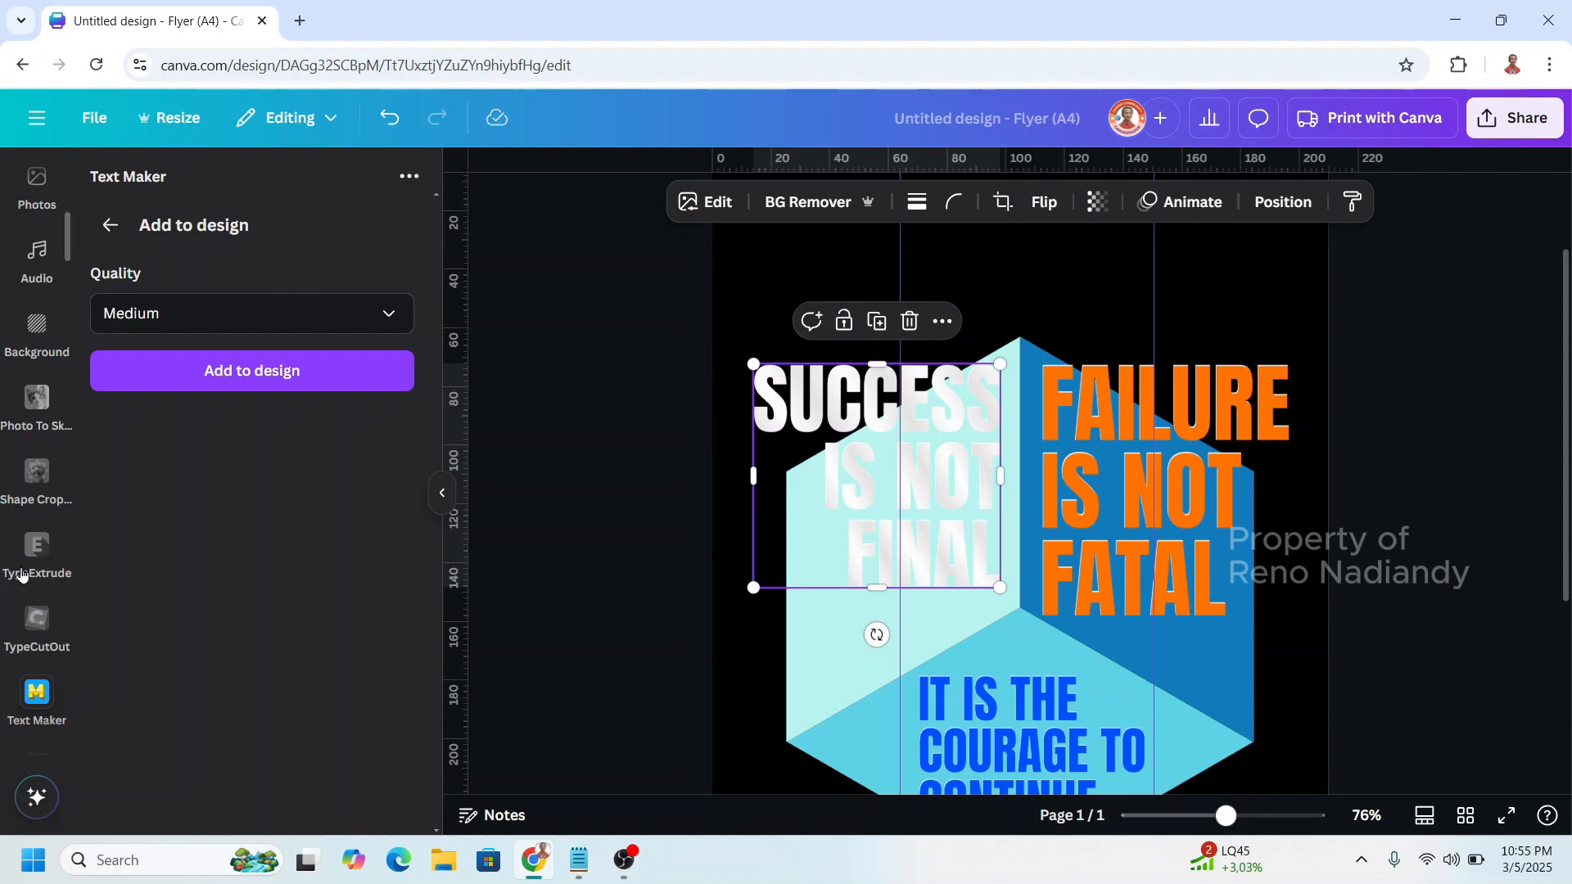
{"action": "scroll", "coordinate": [22, 576], "scroll_direction": "up", "scroll_amount": 5}
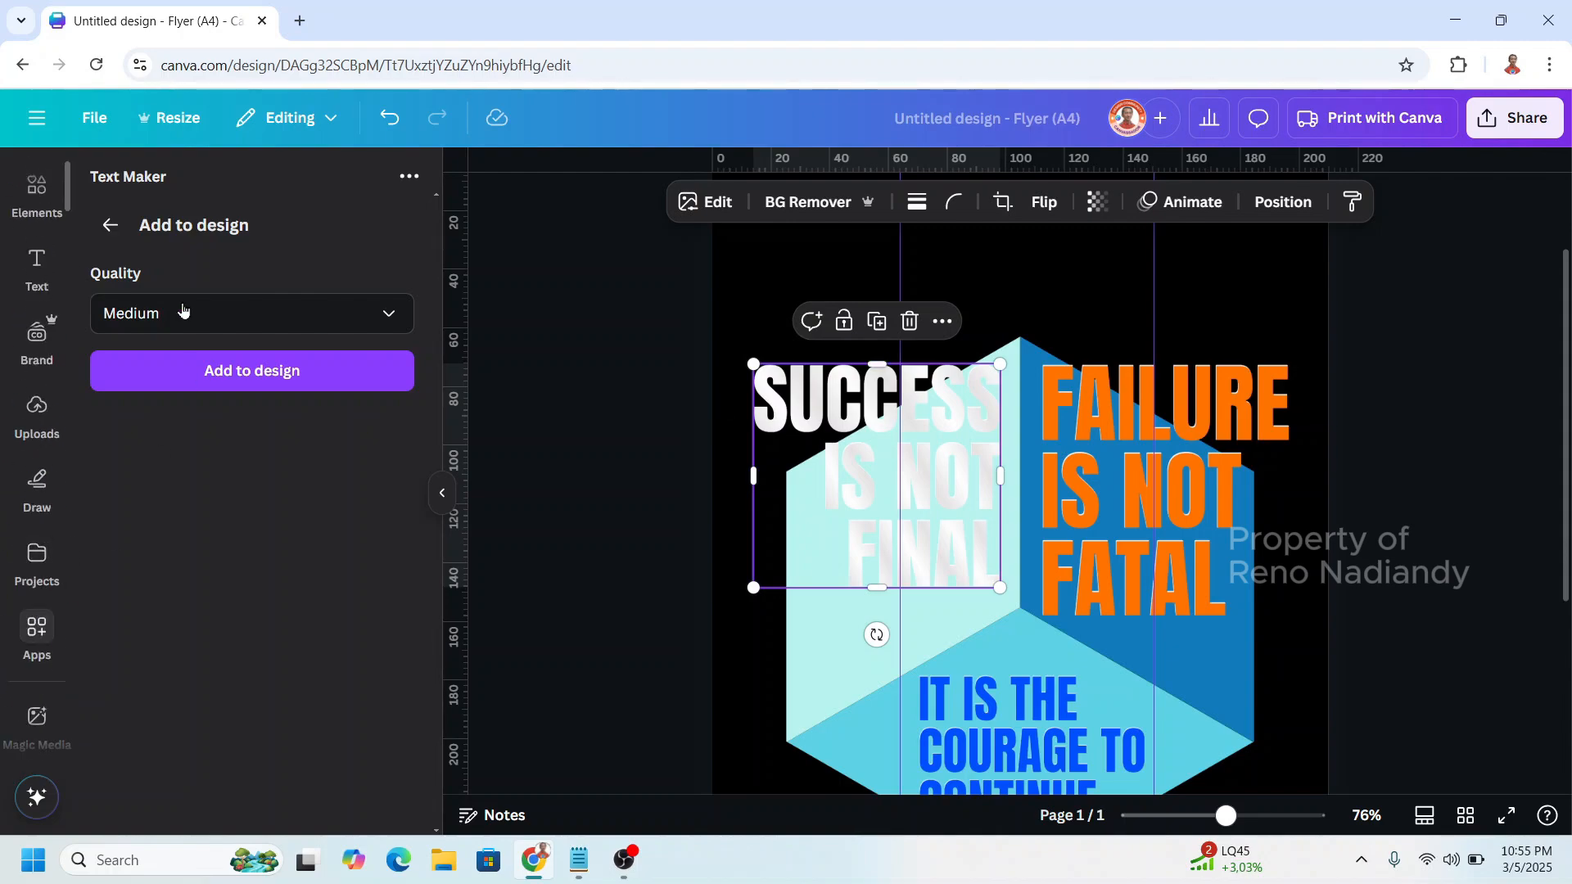
{"action": "left_click_drag", "start_coordinate": [193, 185], "coordinate": [62, 183]}
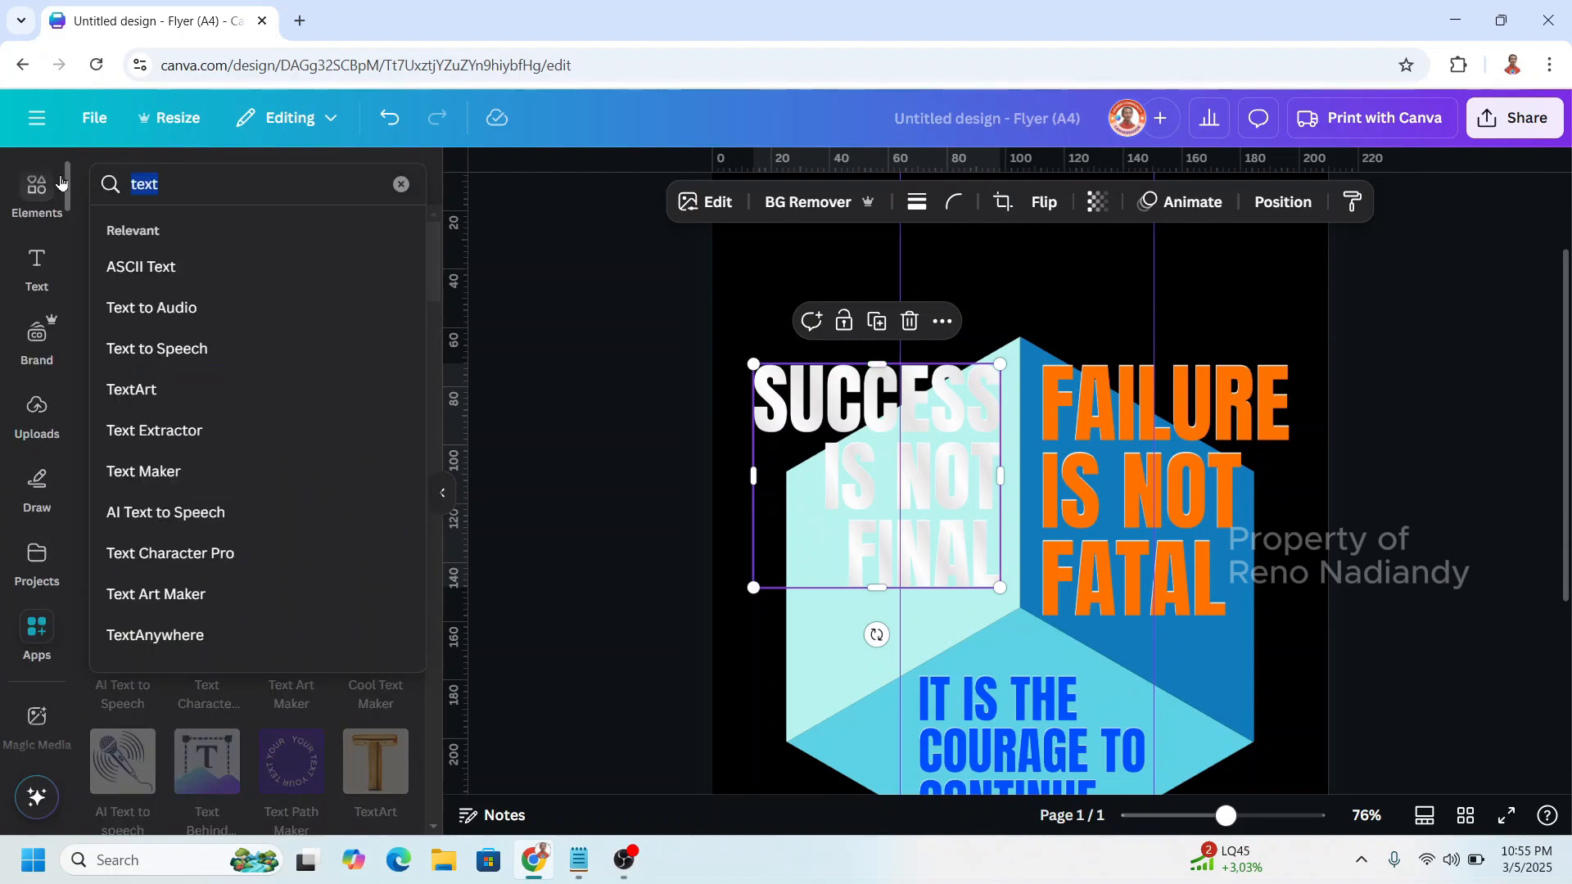
{"action": "type", "text": "reshape"}
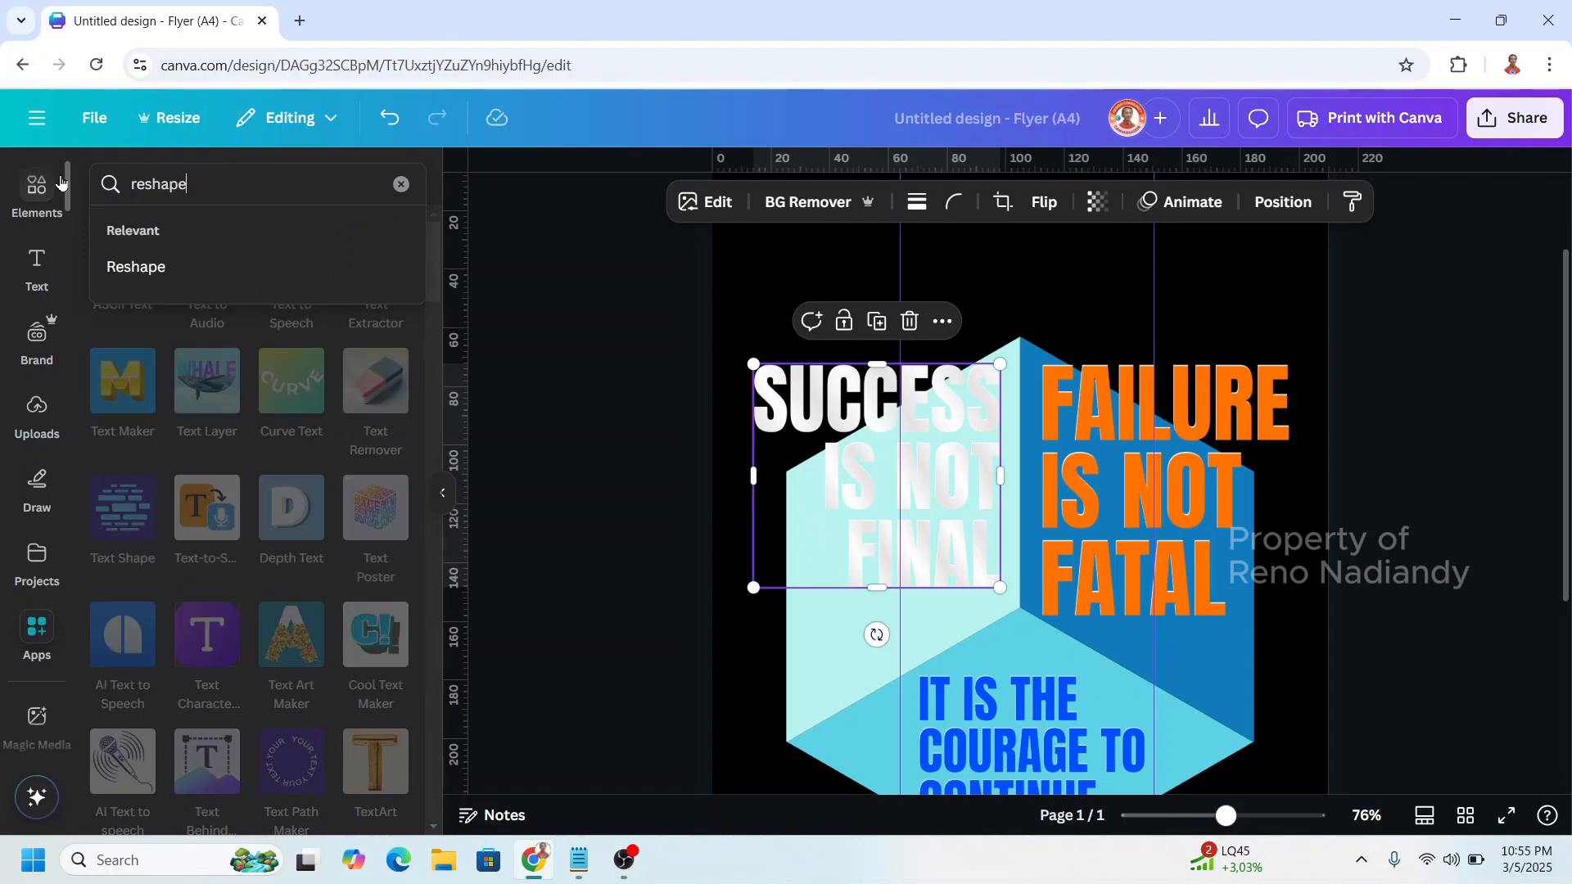
{"action": "key", "text": "Return"}
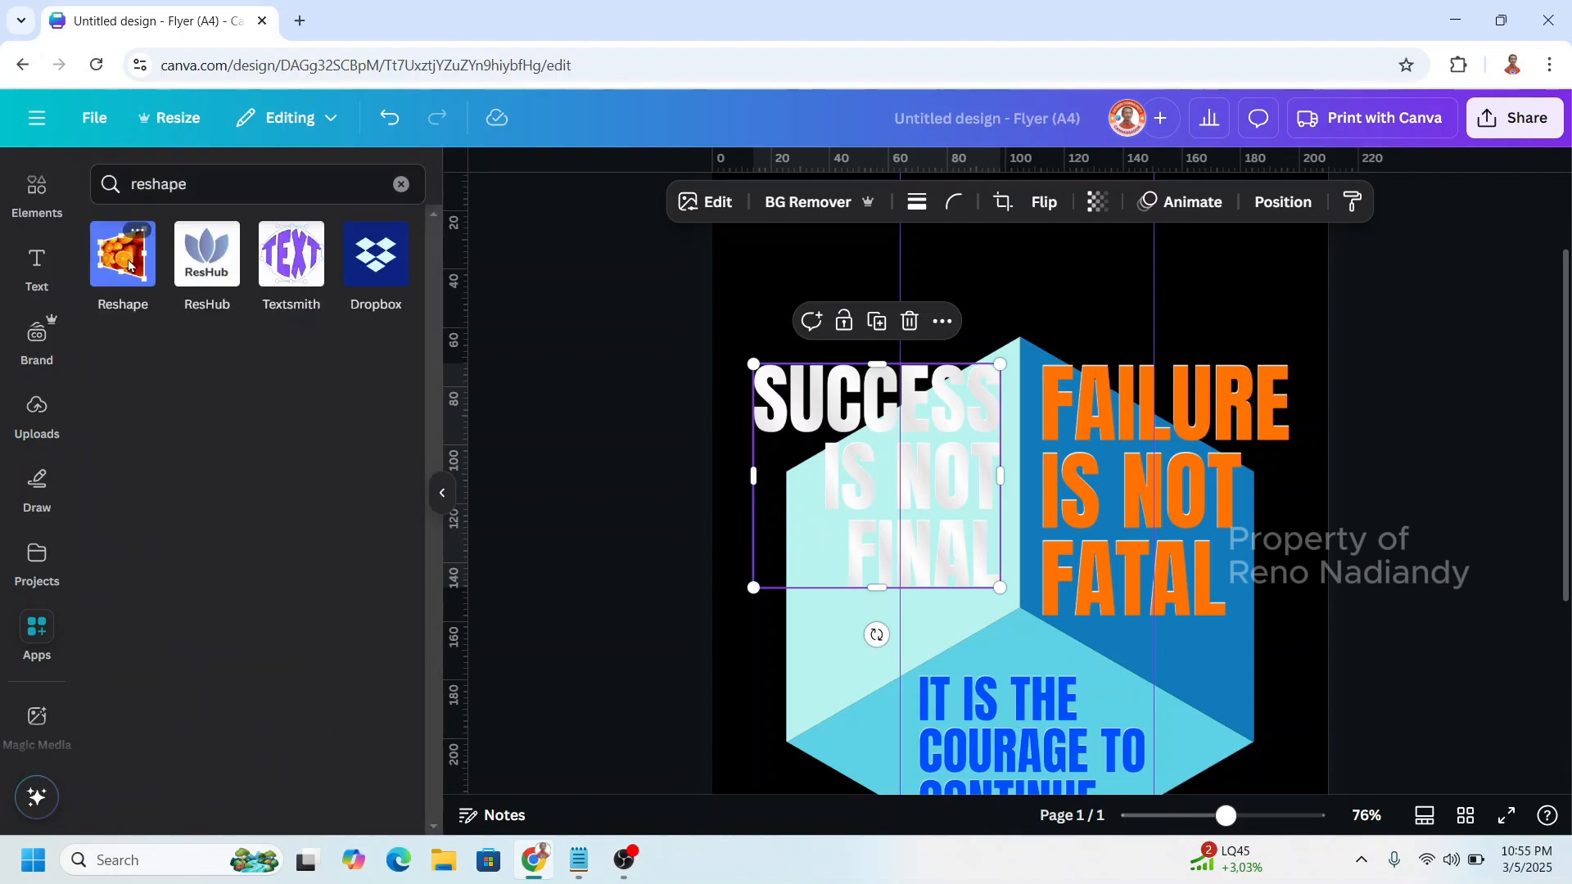
{"action": "left_click", "coordinate": [124, 258]}
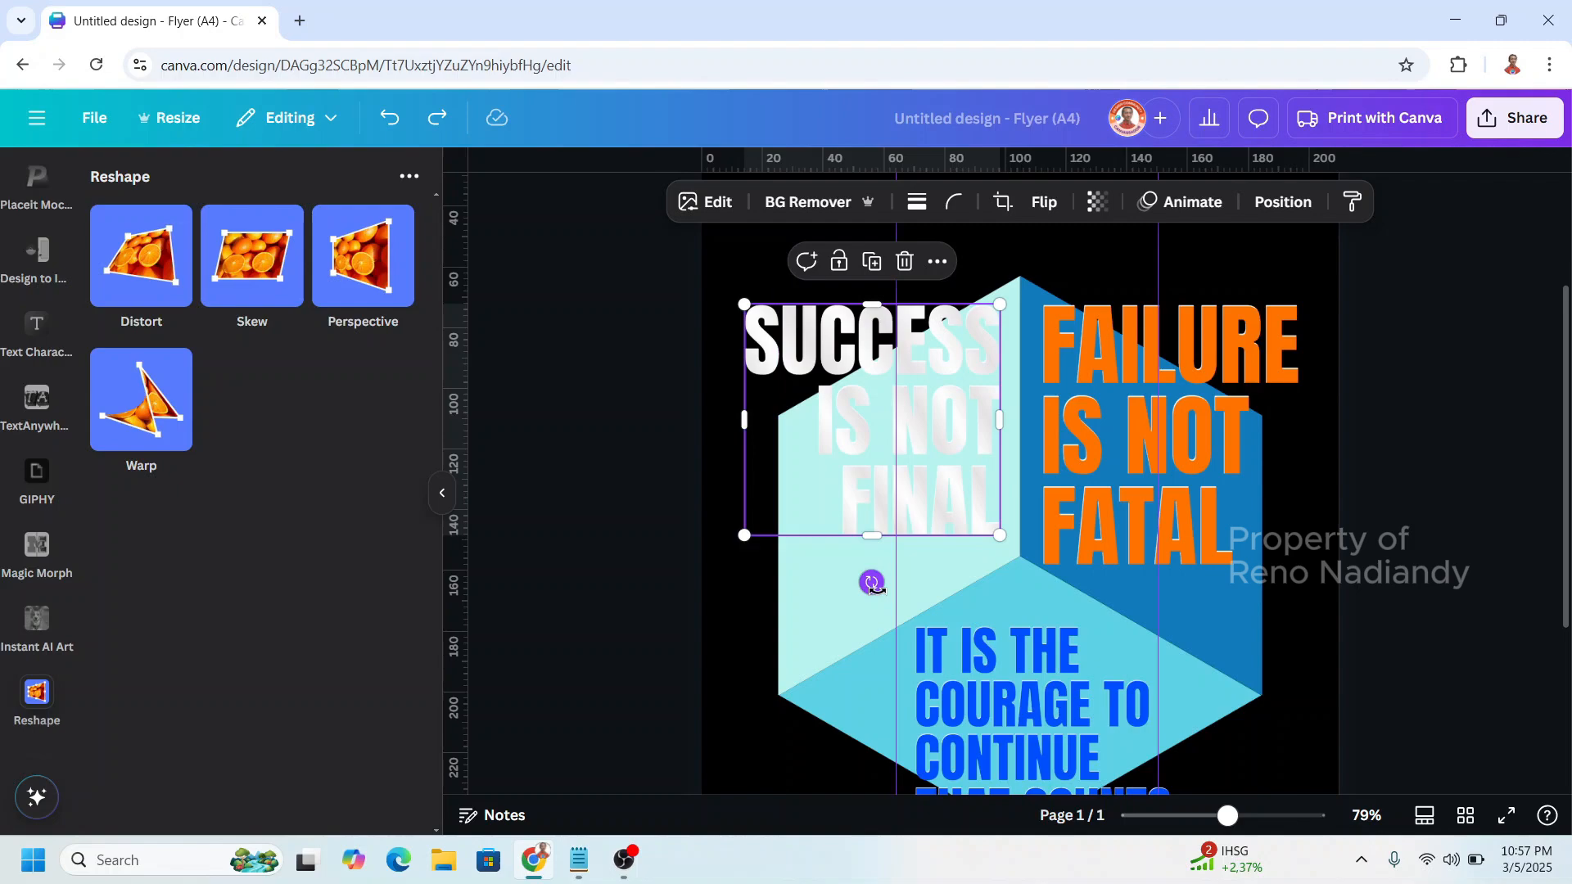
Rotate the white text counterclockwise to follow the left face's lower edge and move it so its base rests along that edge.
{"action": "left_click_drag", "start_coordinate": [872, 582], "coordinate": [981, 612]}
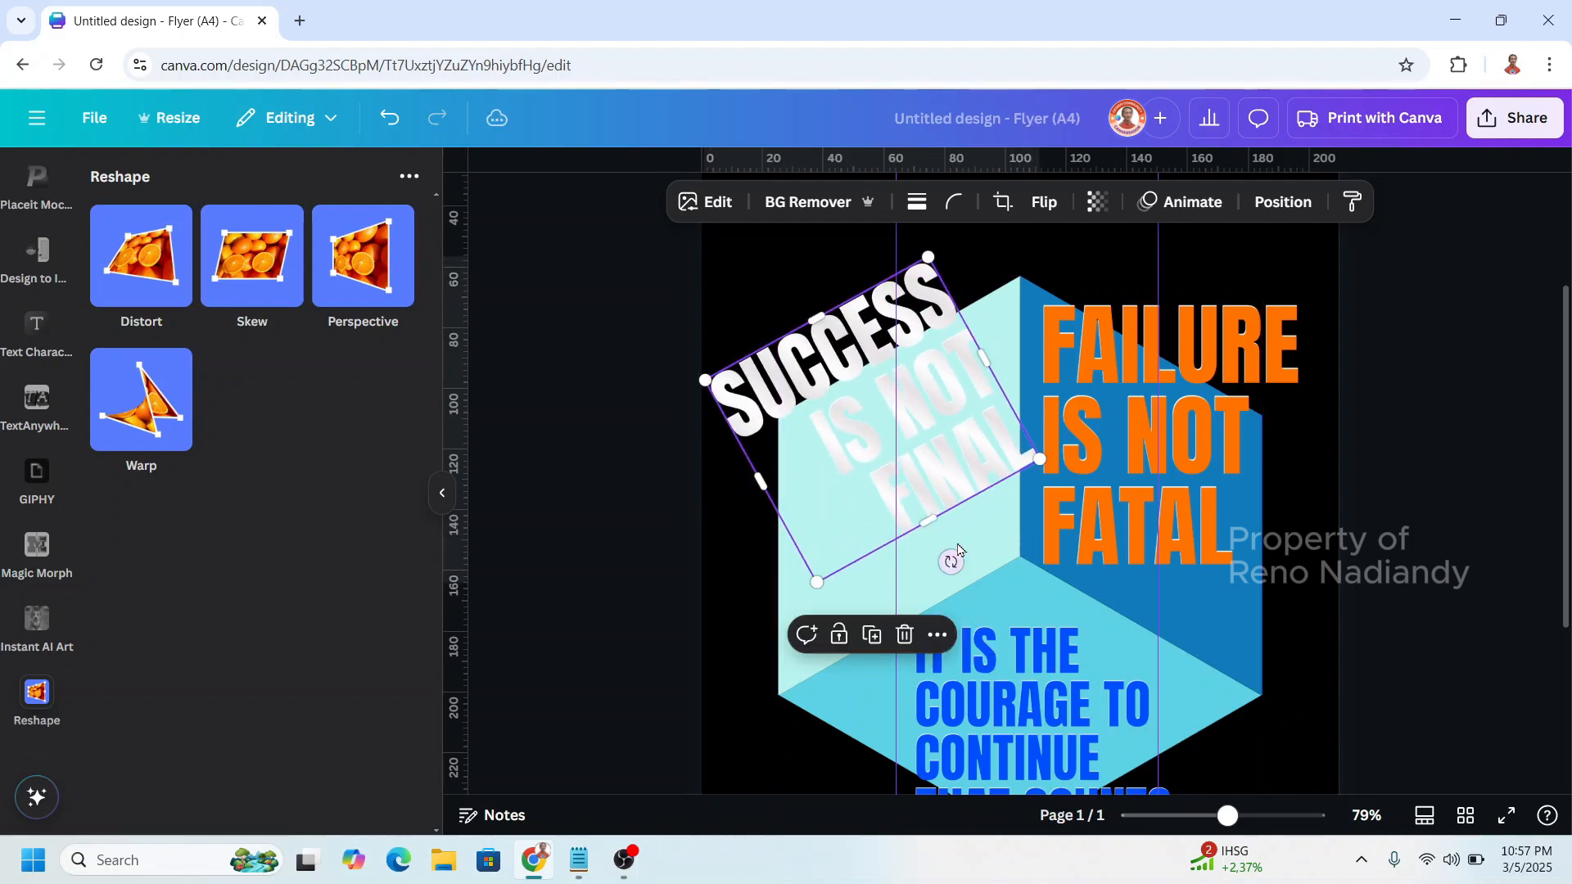
{"action": "left_click_drag", "start_coordinate": [965, 469], "coordinate": [945, 573]}
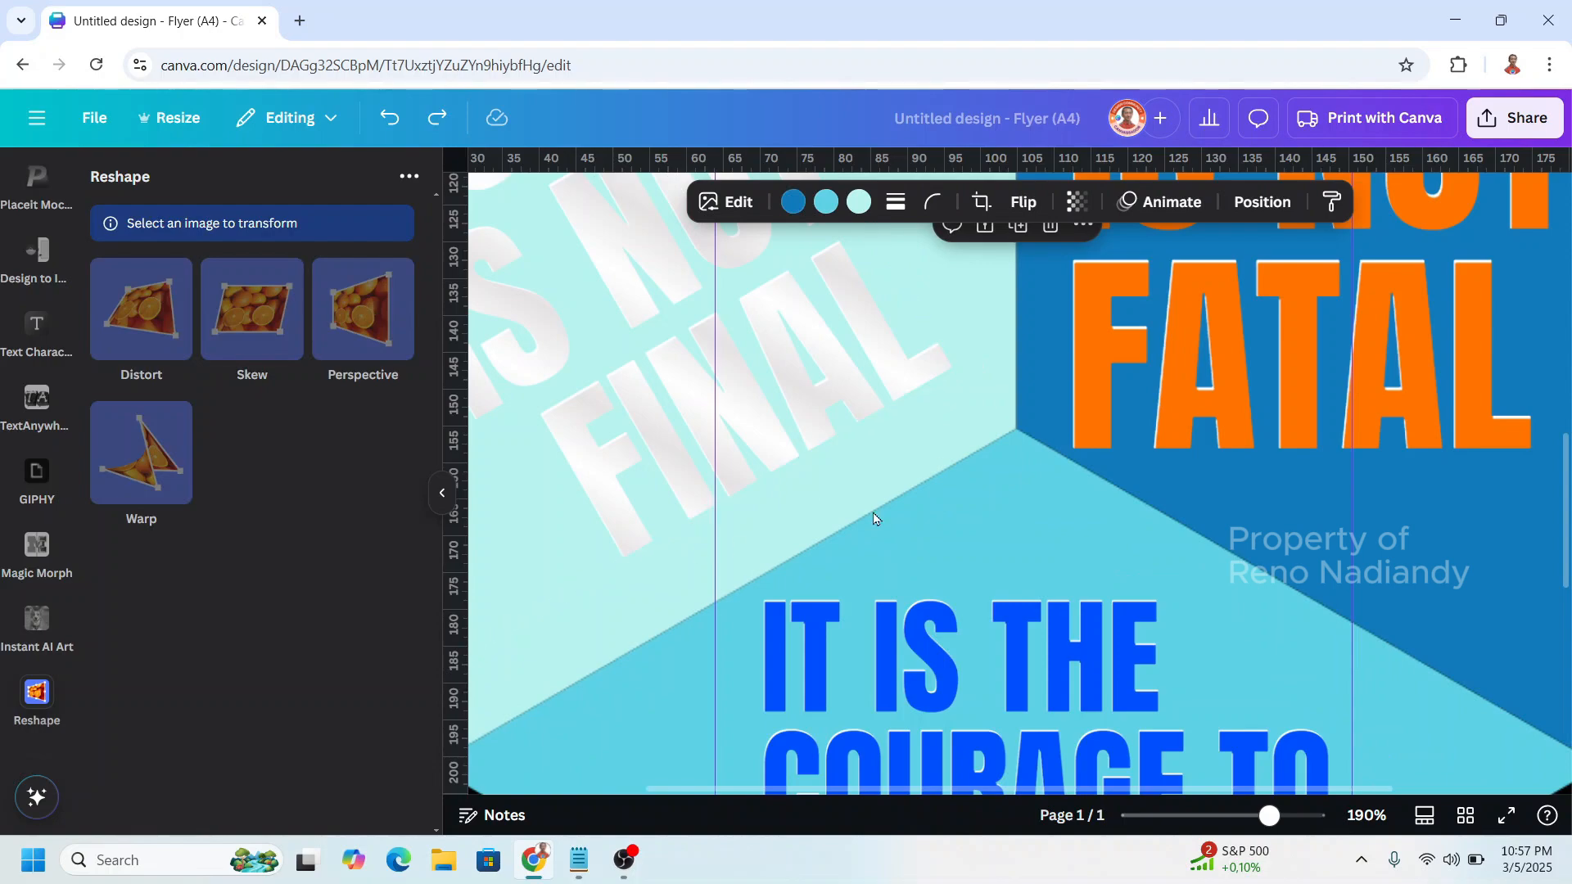
{"action": "left_click_drag", "start_coordinate": [682, 430], "coordinate": [741, 468]}
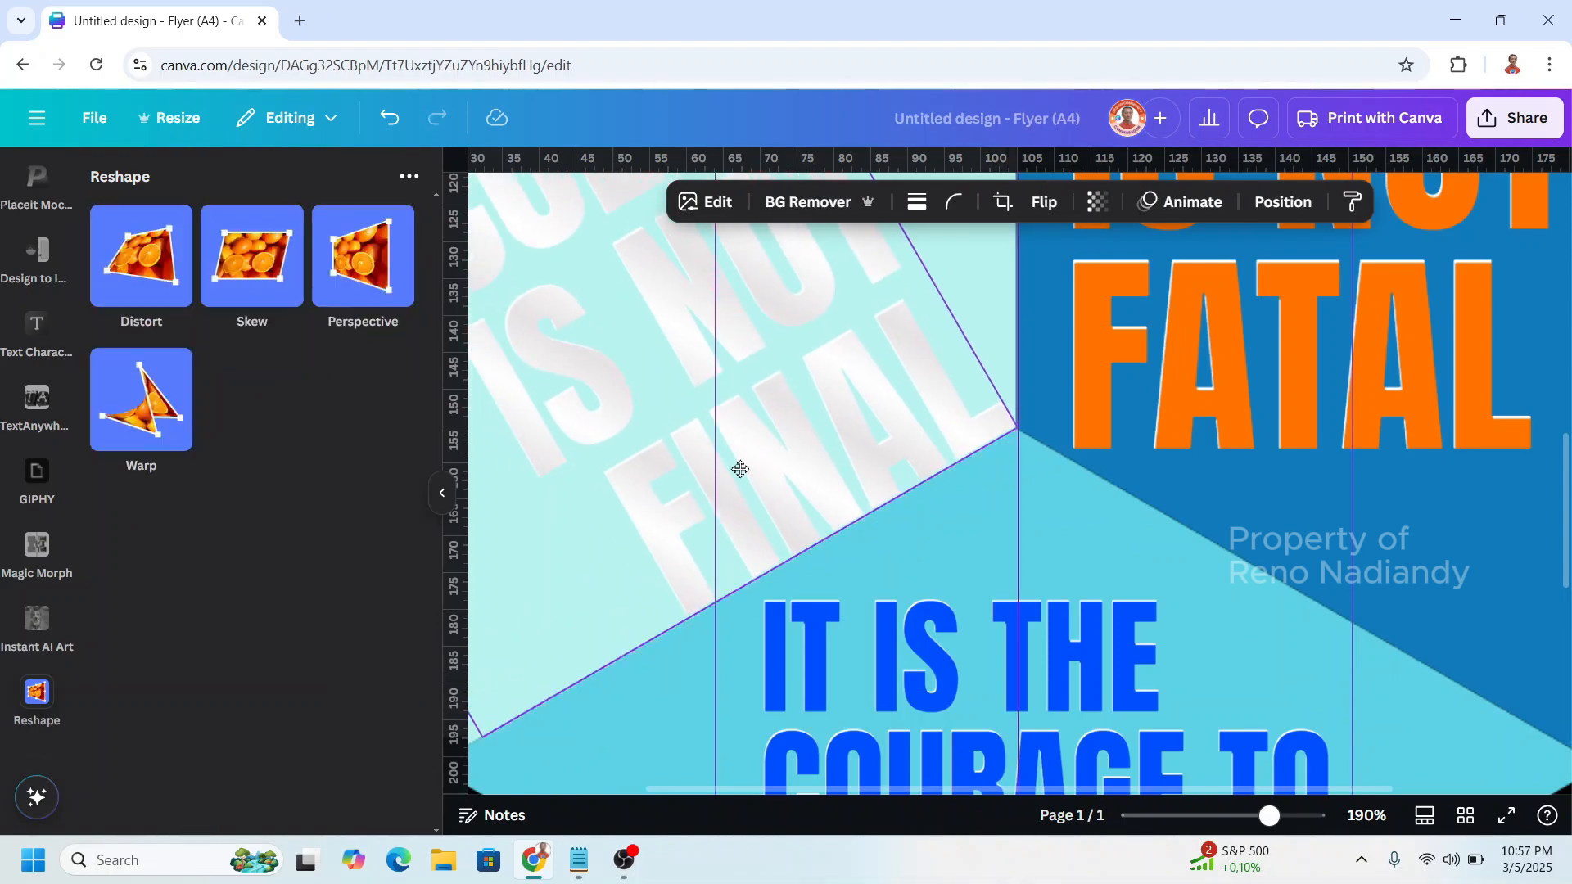
{"action": "scroll", "coordinate": [740, 469], "scroll_direction": "down", "scroll_amount": 5}
{"action": "left_click_drag", "start_coordinate": [863, 501], "coordinate": [957, 447]}
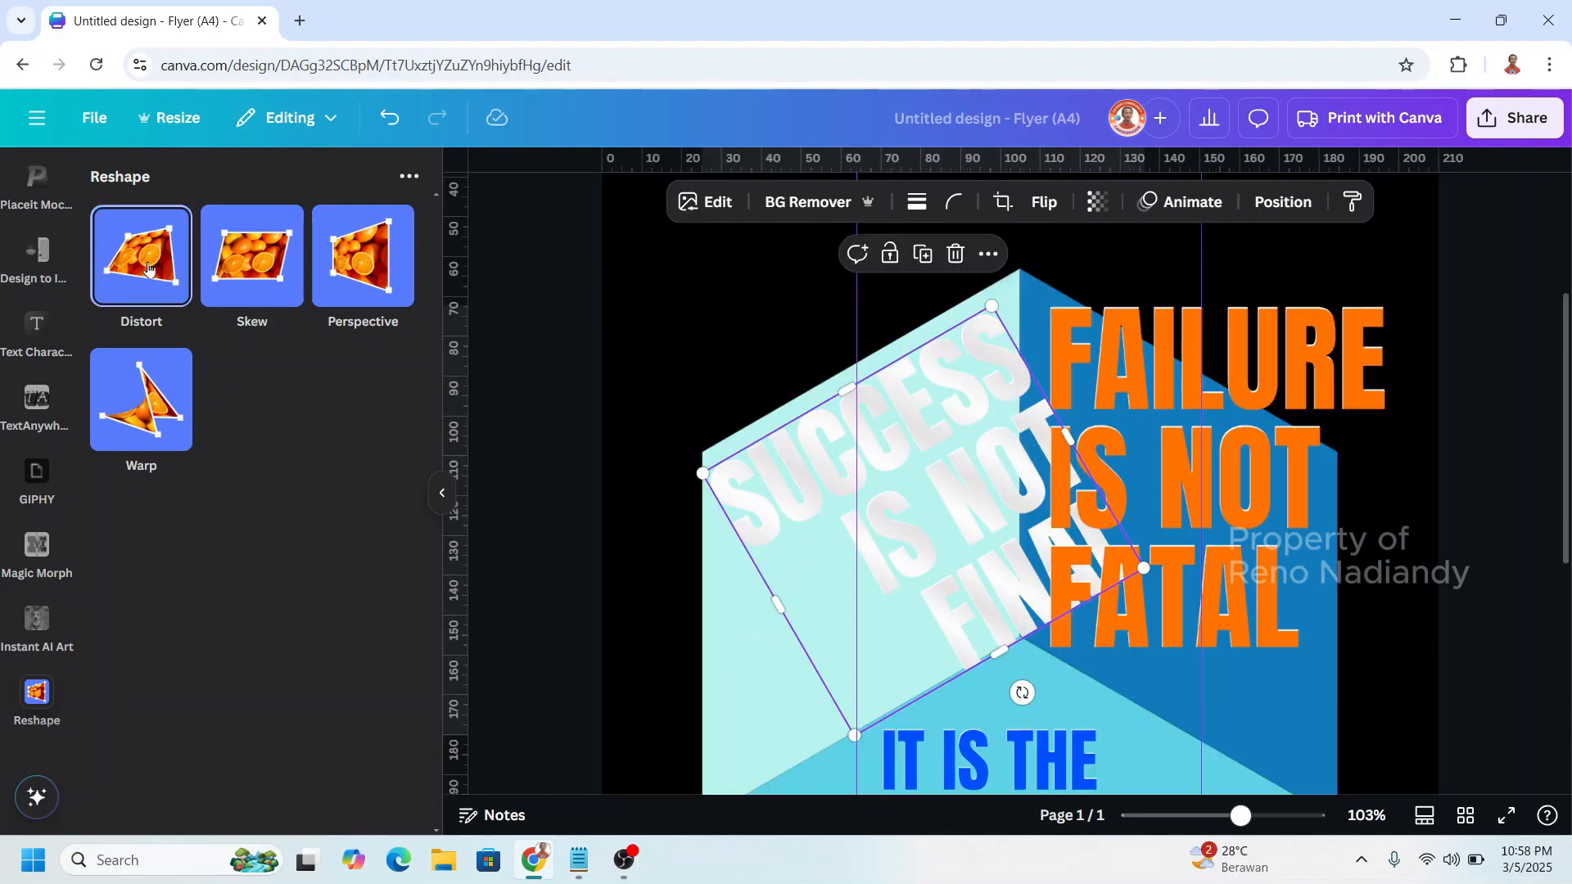
Distort the white text so its corners fit between the left guide and the cube's center edge on the left face, and save the reshape.
{"action": "left_click", "coordinate": [148, 269]}
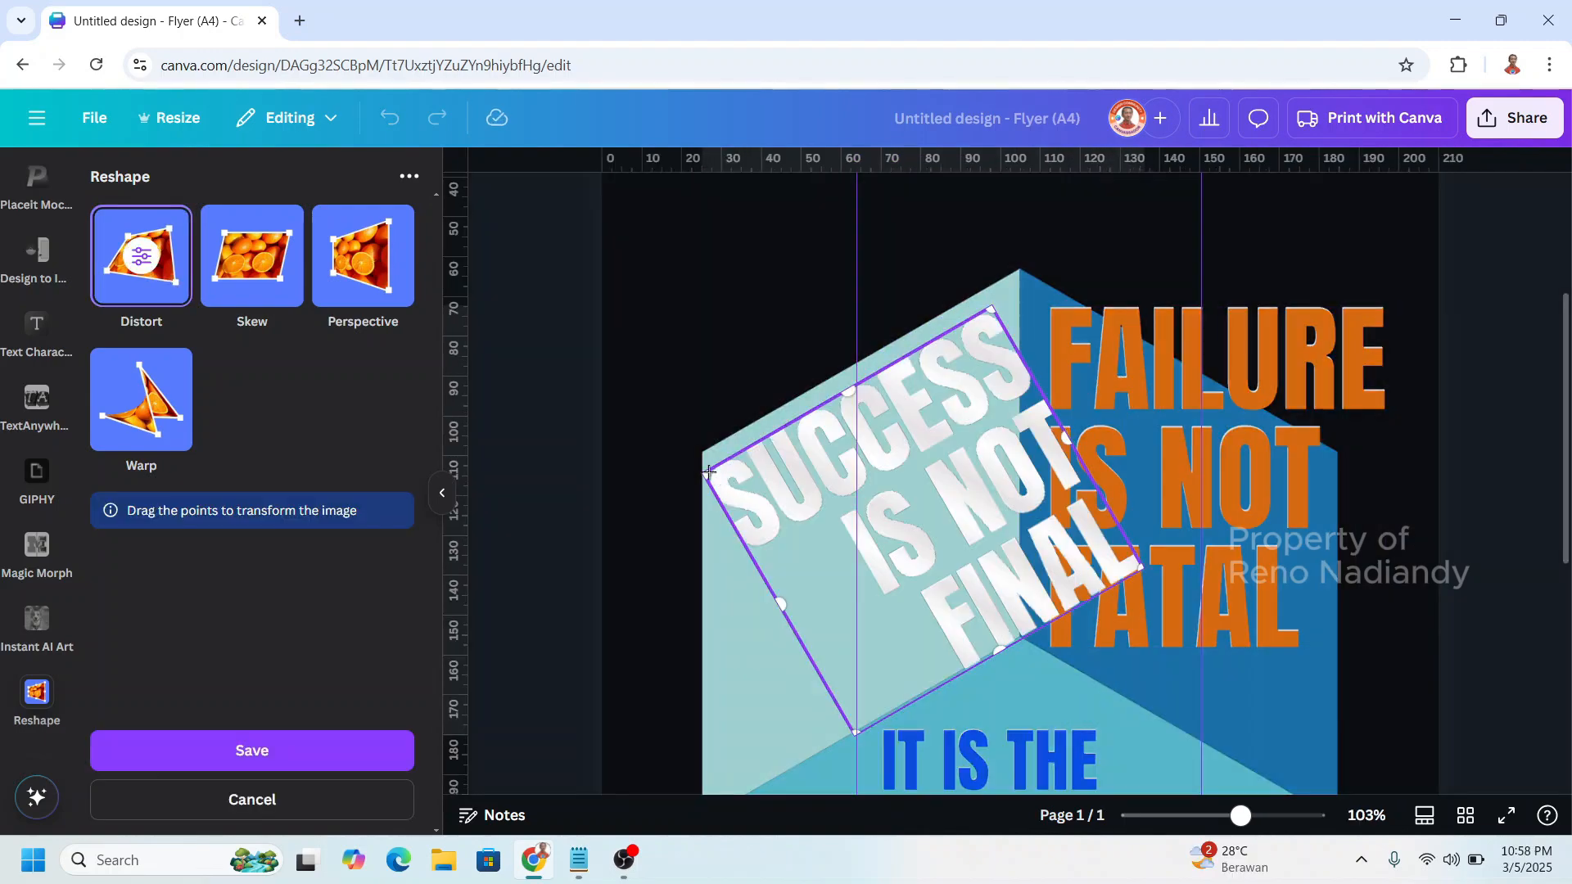
{"action": "left_click_drag", "start_coordinate": [709, 472], "coordinate": [852, 492]}
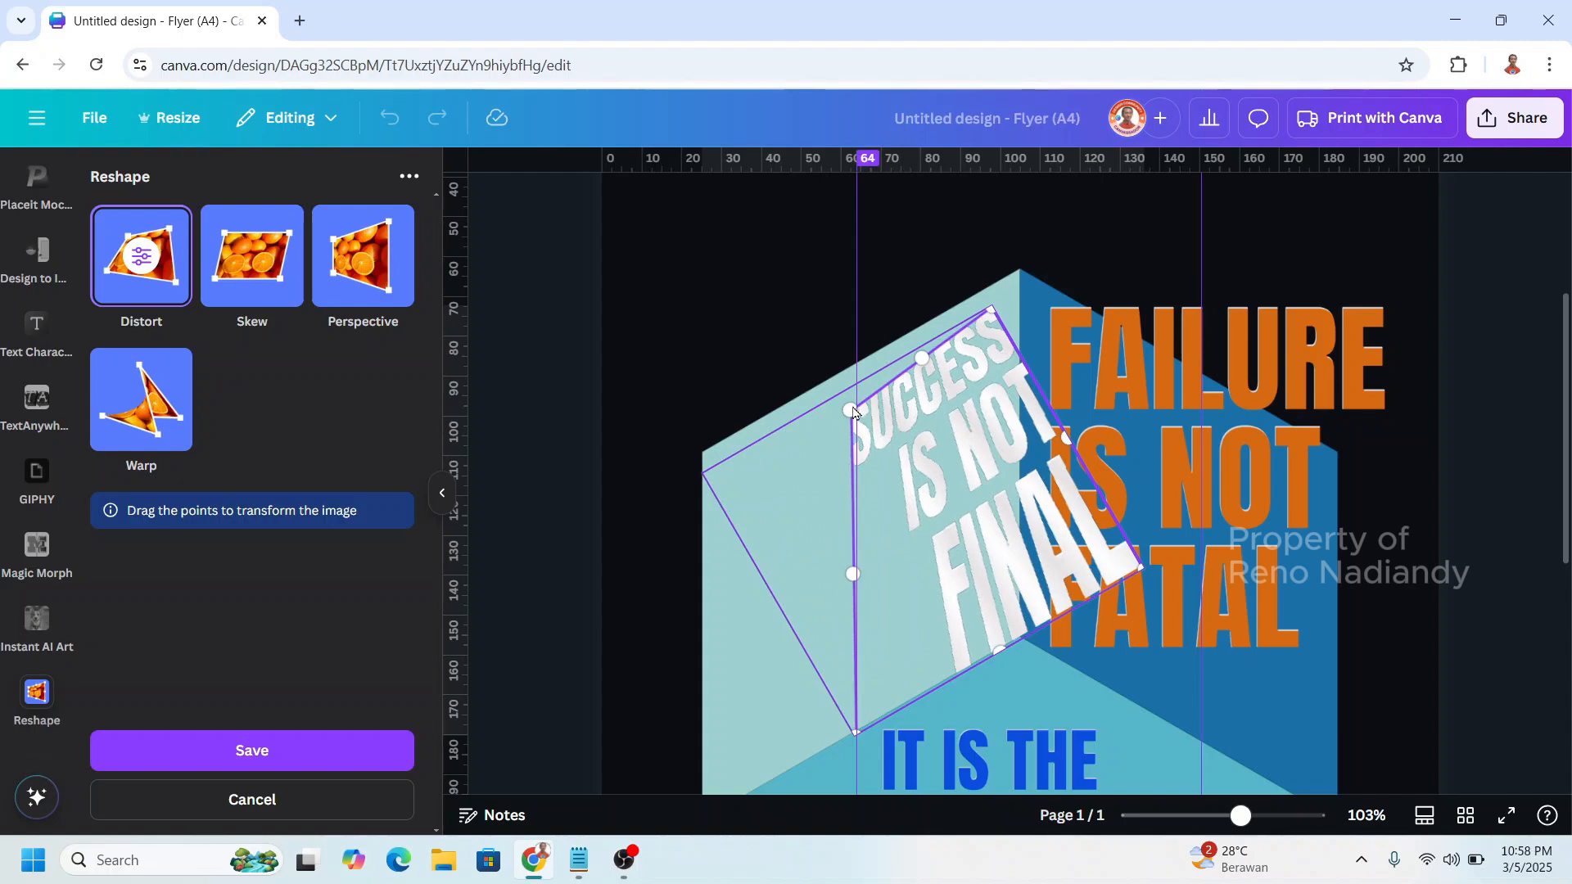
{"action": "left_click_drag", "start_coordinate": [850, 410], "coordinate": [852, 524]}
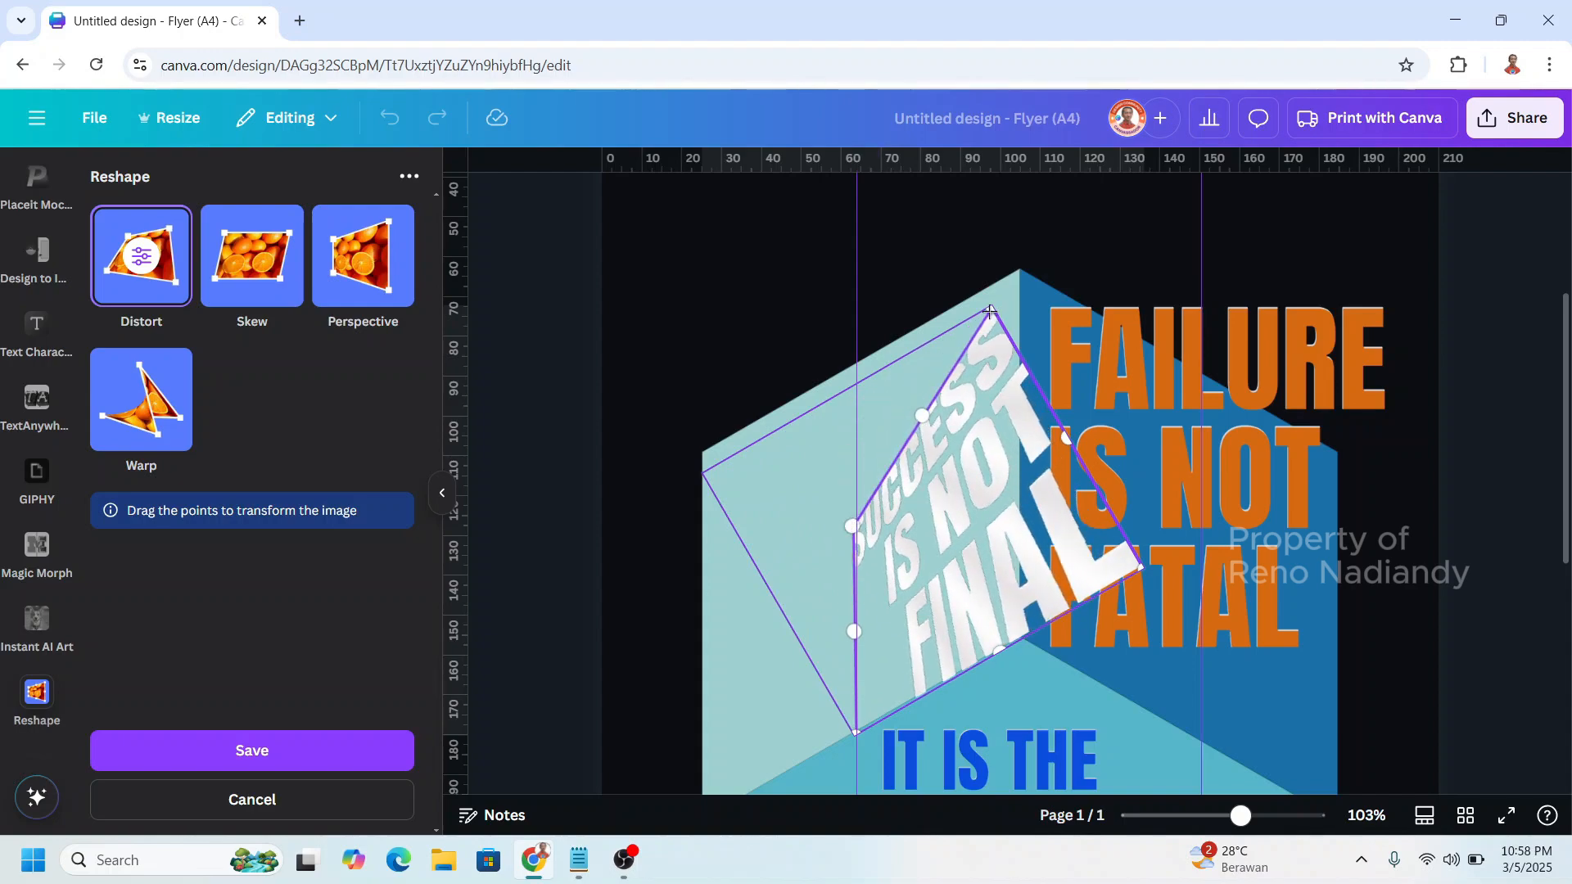
{"action": "left_click_drag", "start_coordinate": [990, 312], "coordinate": [1017, 450]}
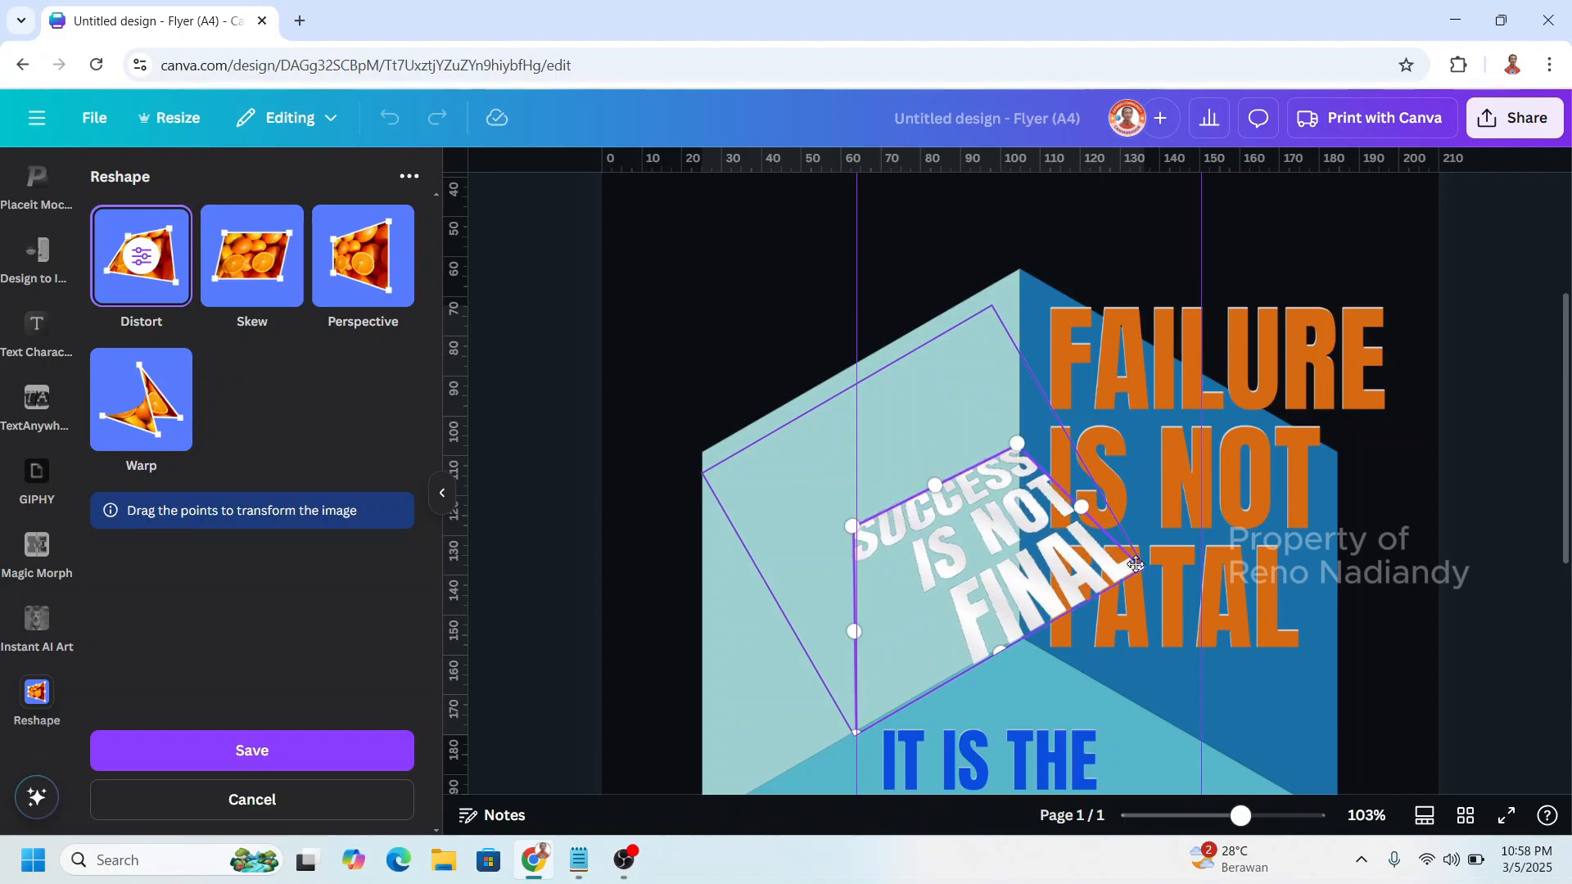
{"action": "left_click_drag", "start_coordinate": [1142, 567], "coordinate": [1020, 636]}
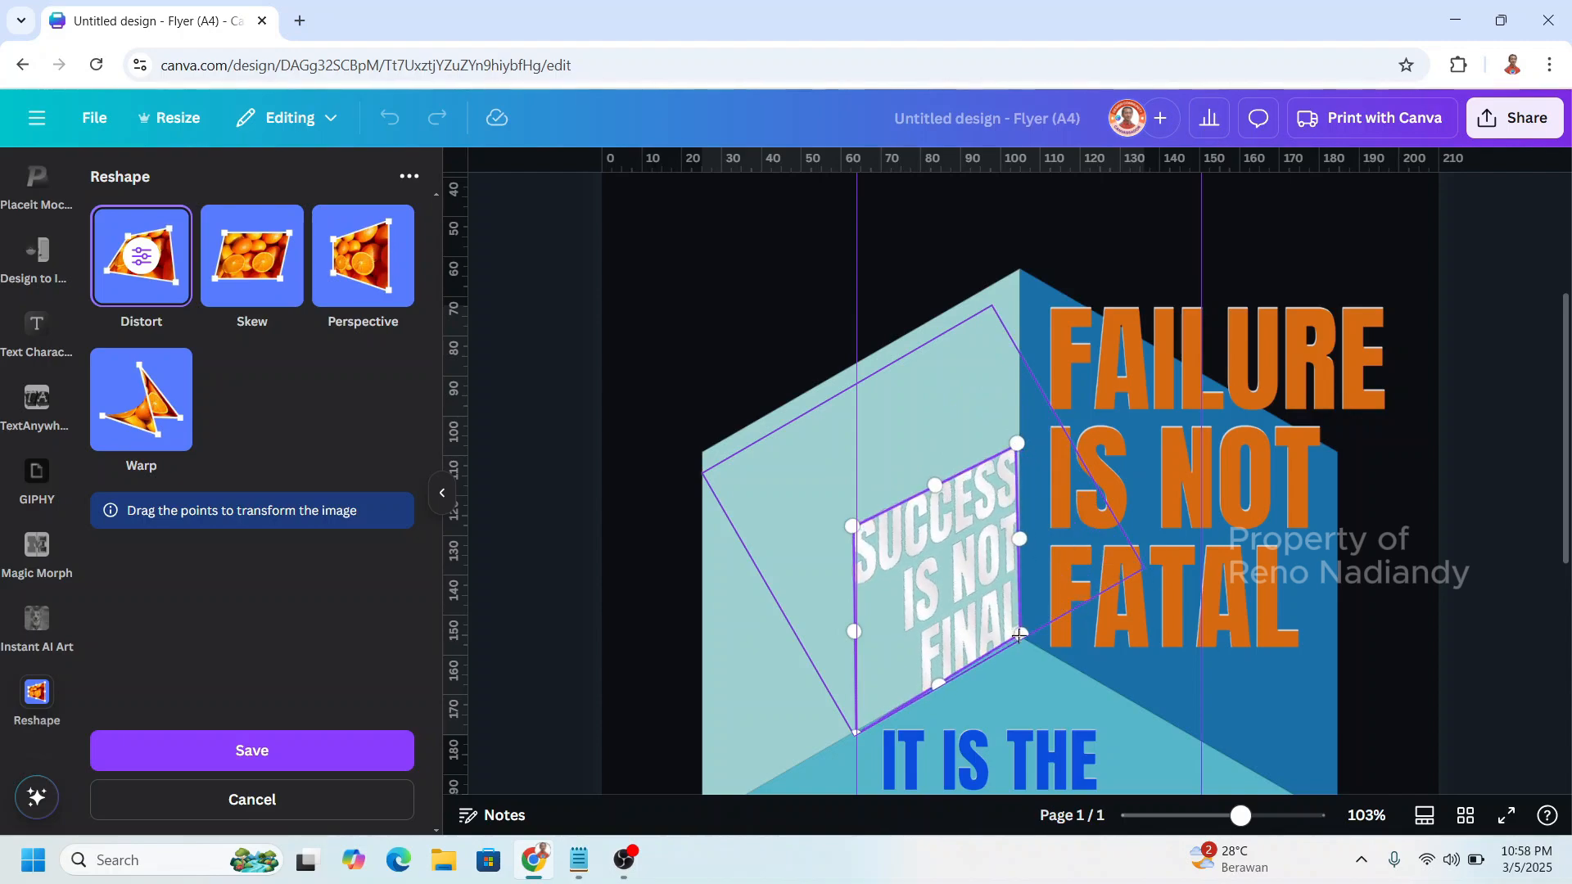
{"action": "scroll", "coordinate": [1020, 636], "scroll_direction": "up", "scroll_amount": 5, "text": "ctrl"}
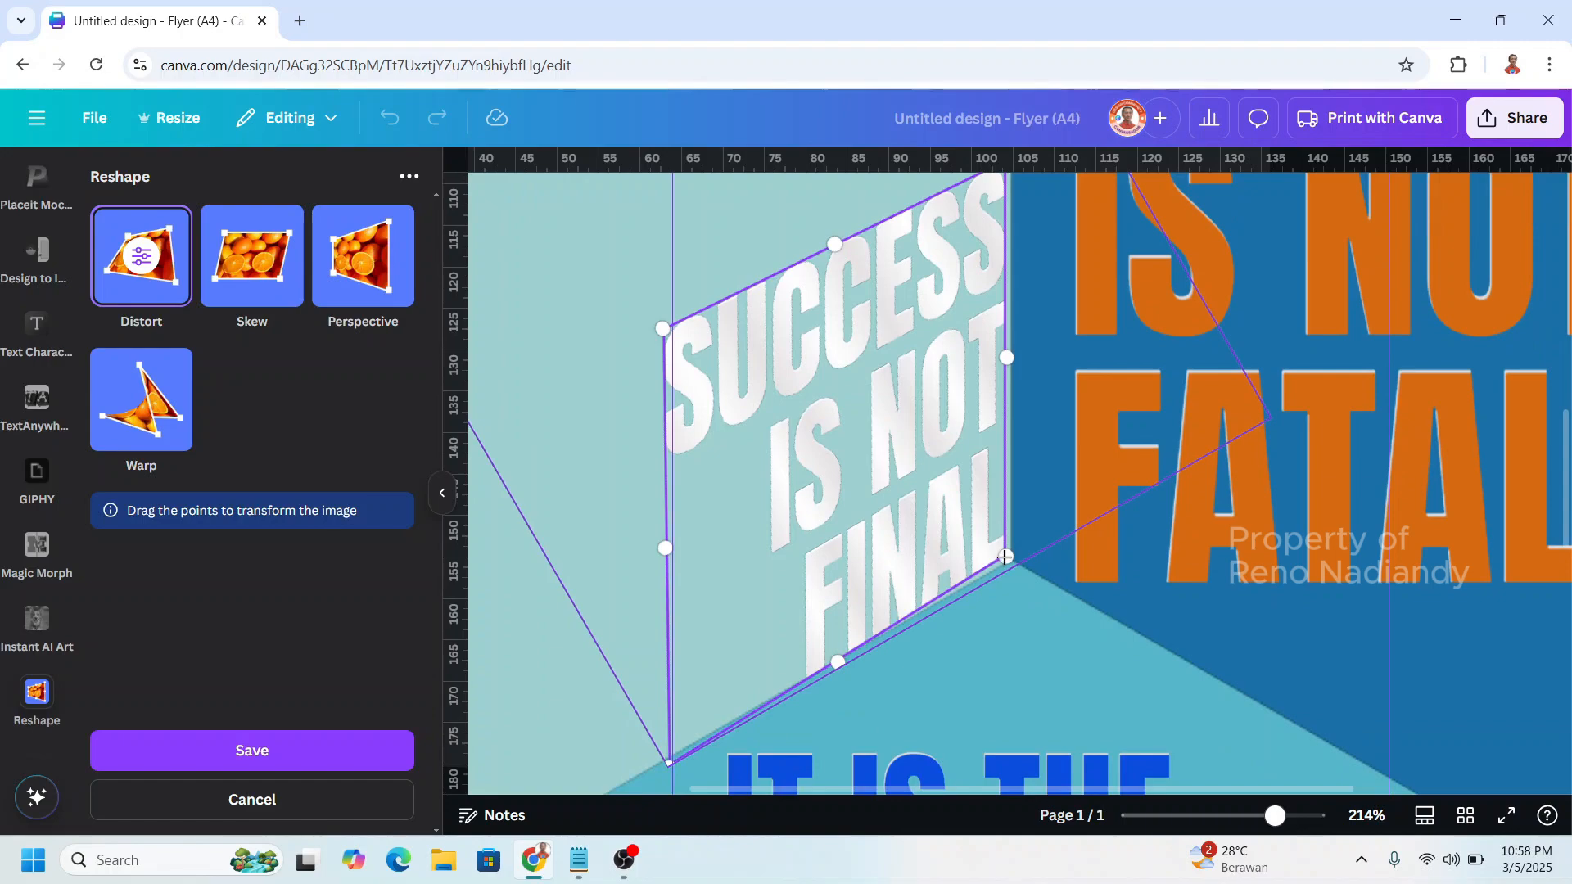
{"action": "left_click_drag", "start_coordinate": [1006, 557], "coordinate": [1005, 570]}
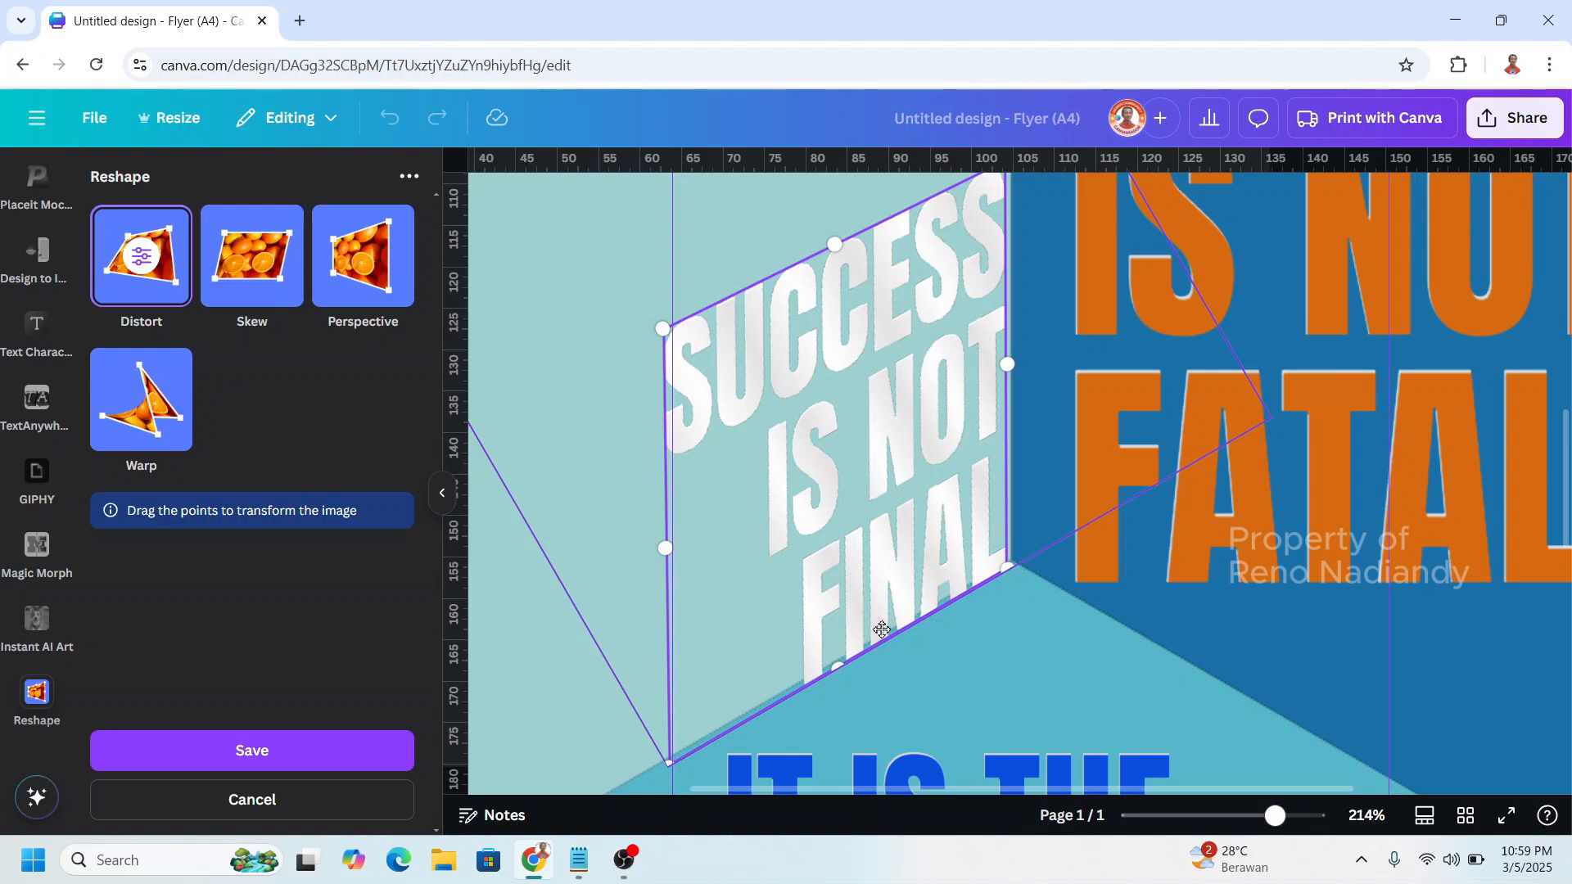
{"action": "left_click", "coordinate": [246, 745]}
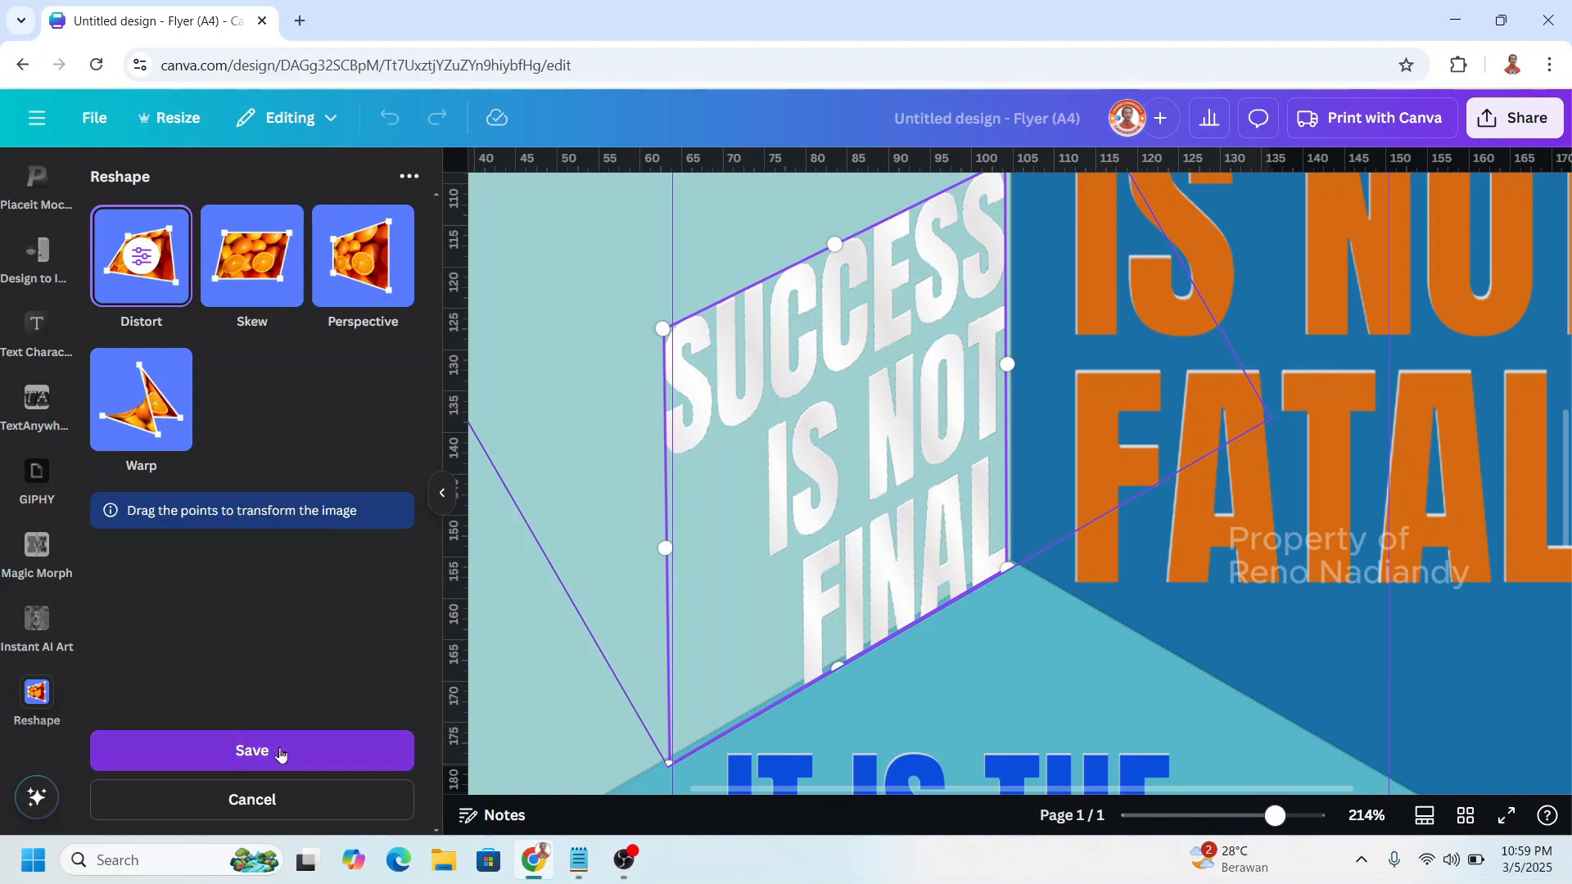
Rotate the orange FAILURE IS NOT FATAL text clockwise and move it so its base lies along the right face's lower edge.
{"action": "scroll", "coordinate": [1221, 617], "scroll_direction": "up", "scroll_amount": 1}
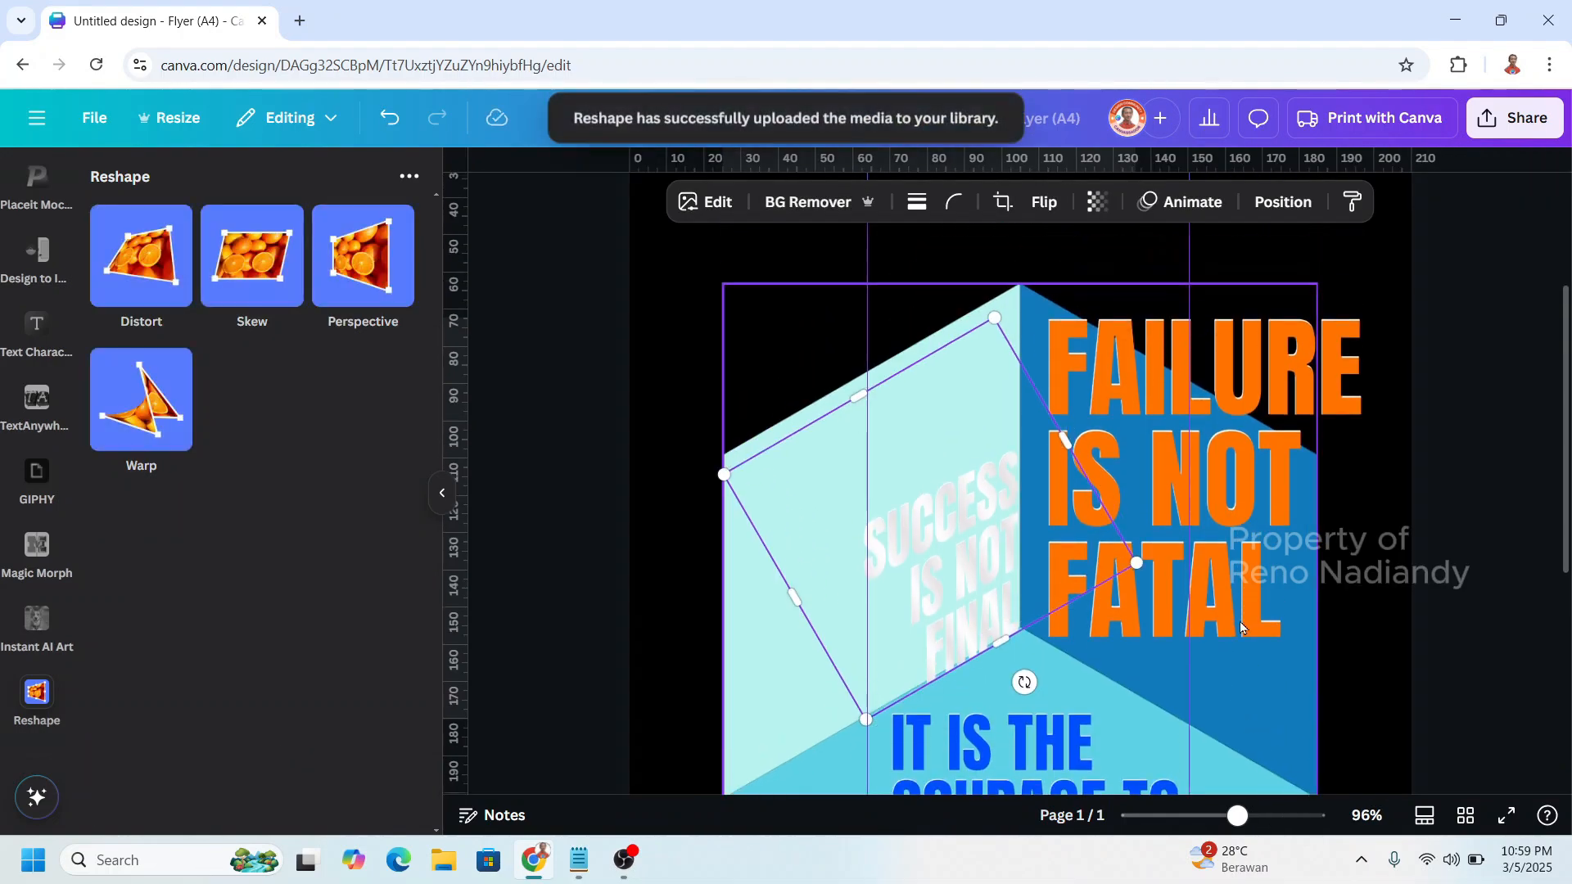
{"action": "left_click", "coordinate": [1251, 498]}
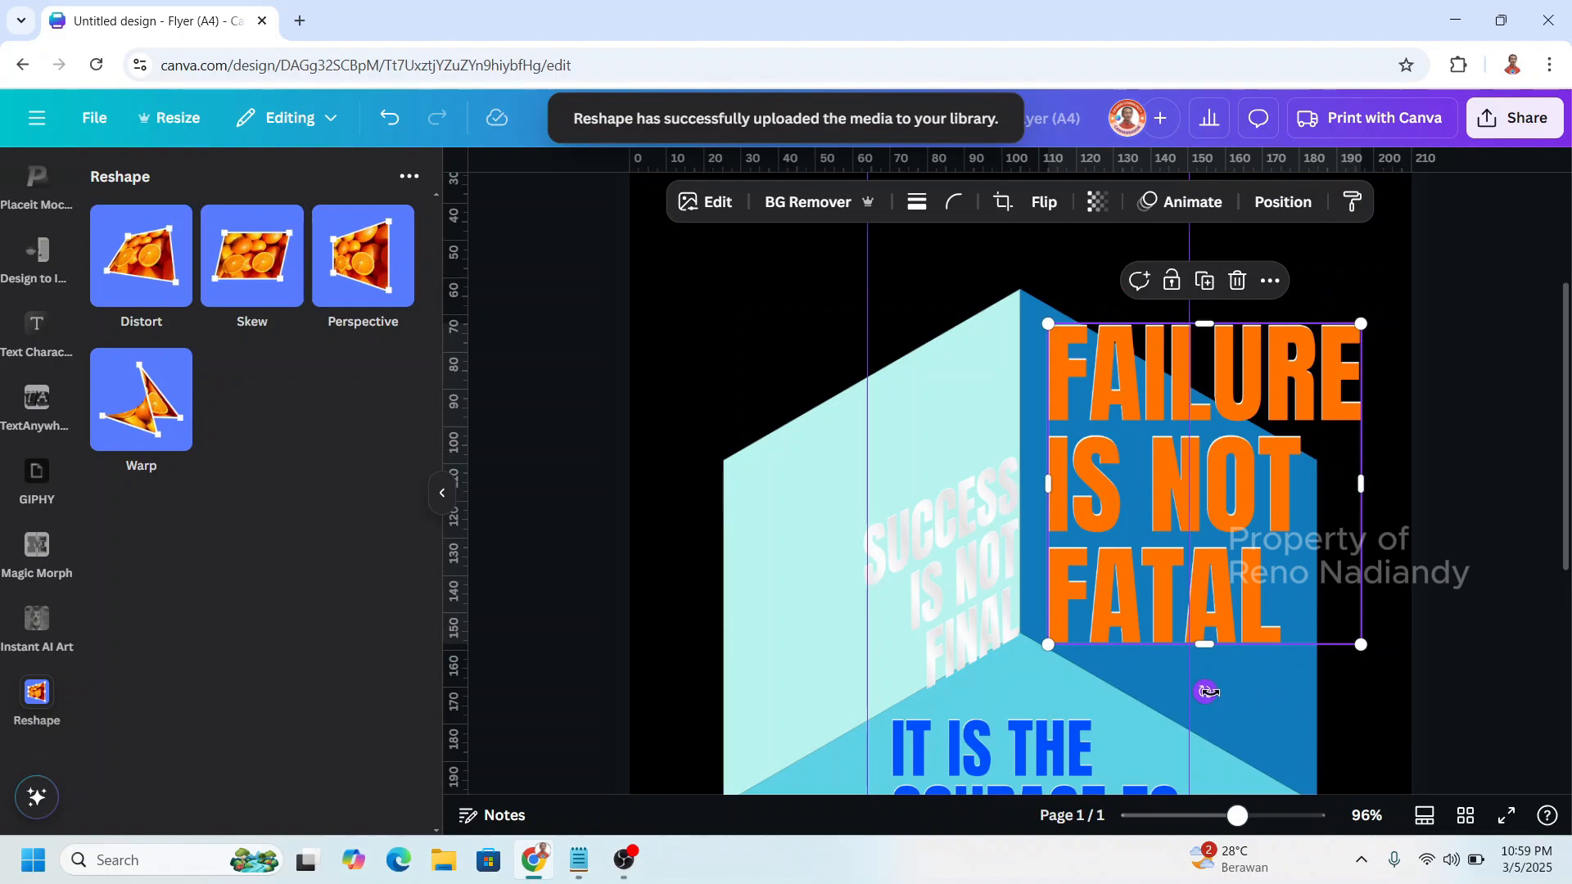
{"action": "left_click_drag", "start_coordinate": [1208, 692], "coordinate": [1105, 662]}
{"action": "mouse_move", "coordinate": [1171, 540]}
{"action": "left_mouse_down"}
{"action": "mouse_move", "coordinate": [1111, 579]}
{"action": "mouse_move", "coordinate": [1181, 554]}
{"action": "mouse_move", "coordinate": [1119, 520]}
{"action": "mouse_move", "coordinate": [1146, 537]}
{"action": "left_mouse_up"}
{"action": "left_click", "coordinate": [1270, 817]}
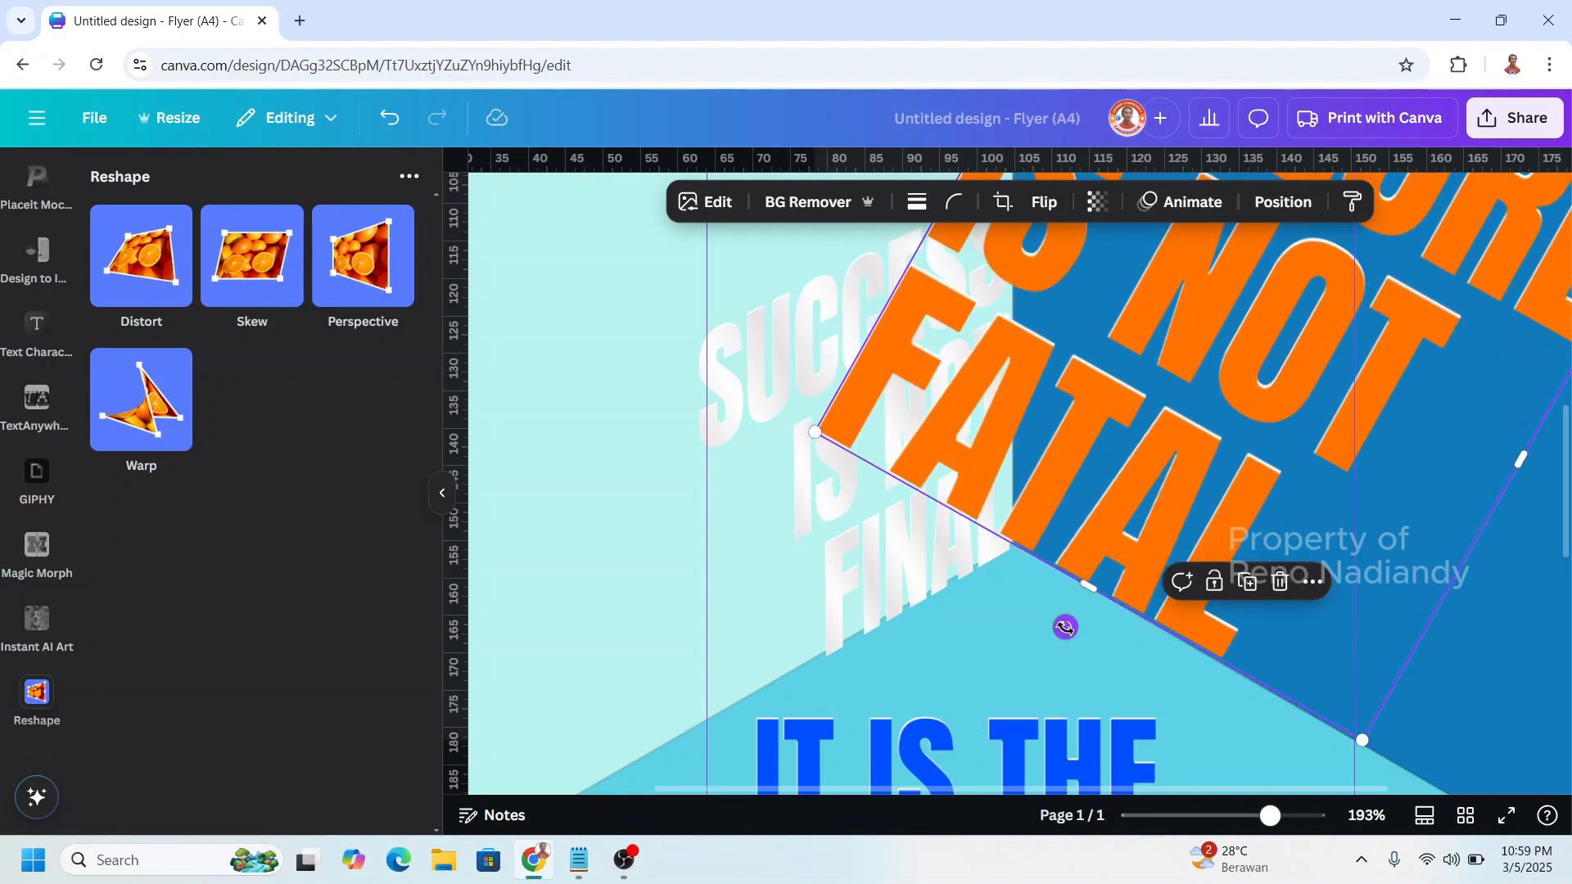
{"action": "left_click_drag", "start_coordinate": [1065, 627], "coordinate": [1056, 629]}
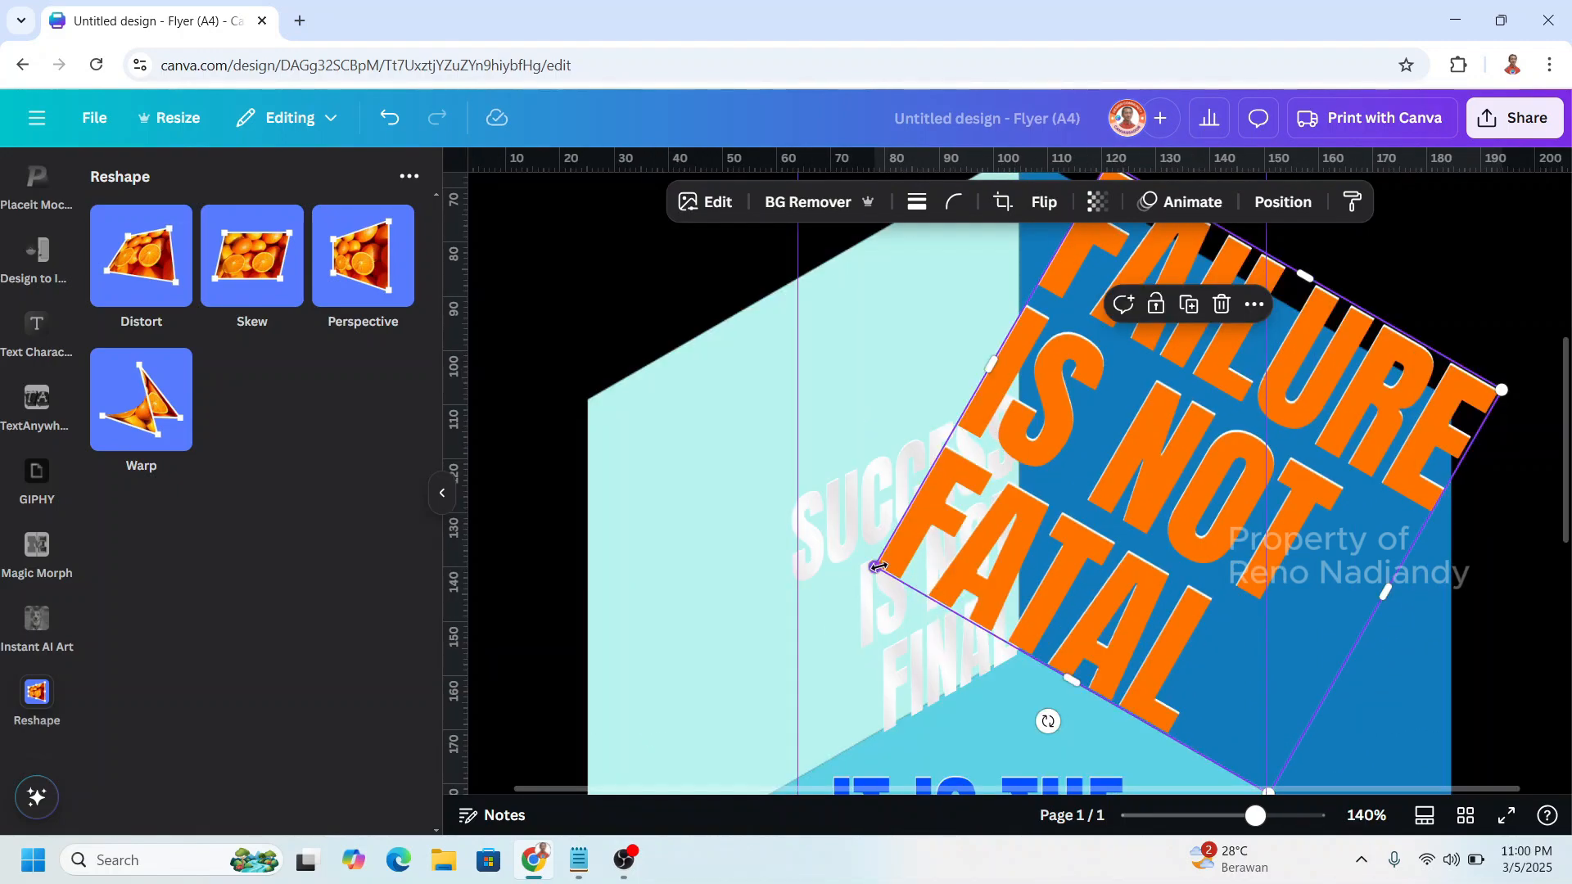
Distort the orange text so its corners fit between the cube's center edge and the right guide, and save the reshape.
{"action": "left_click", "coordinate": [168, 284]}
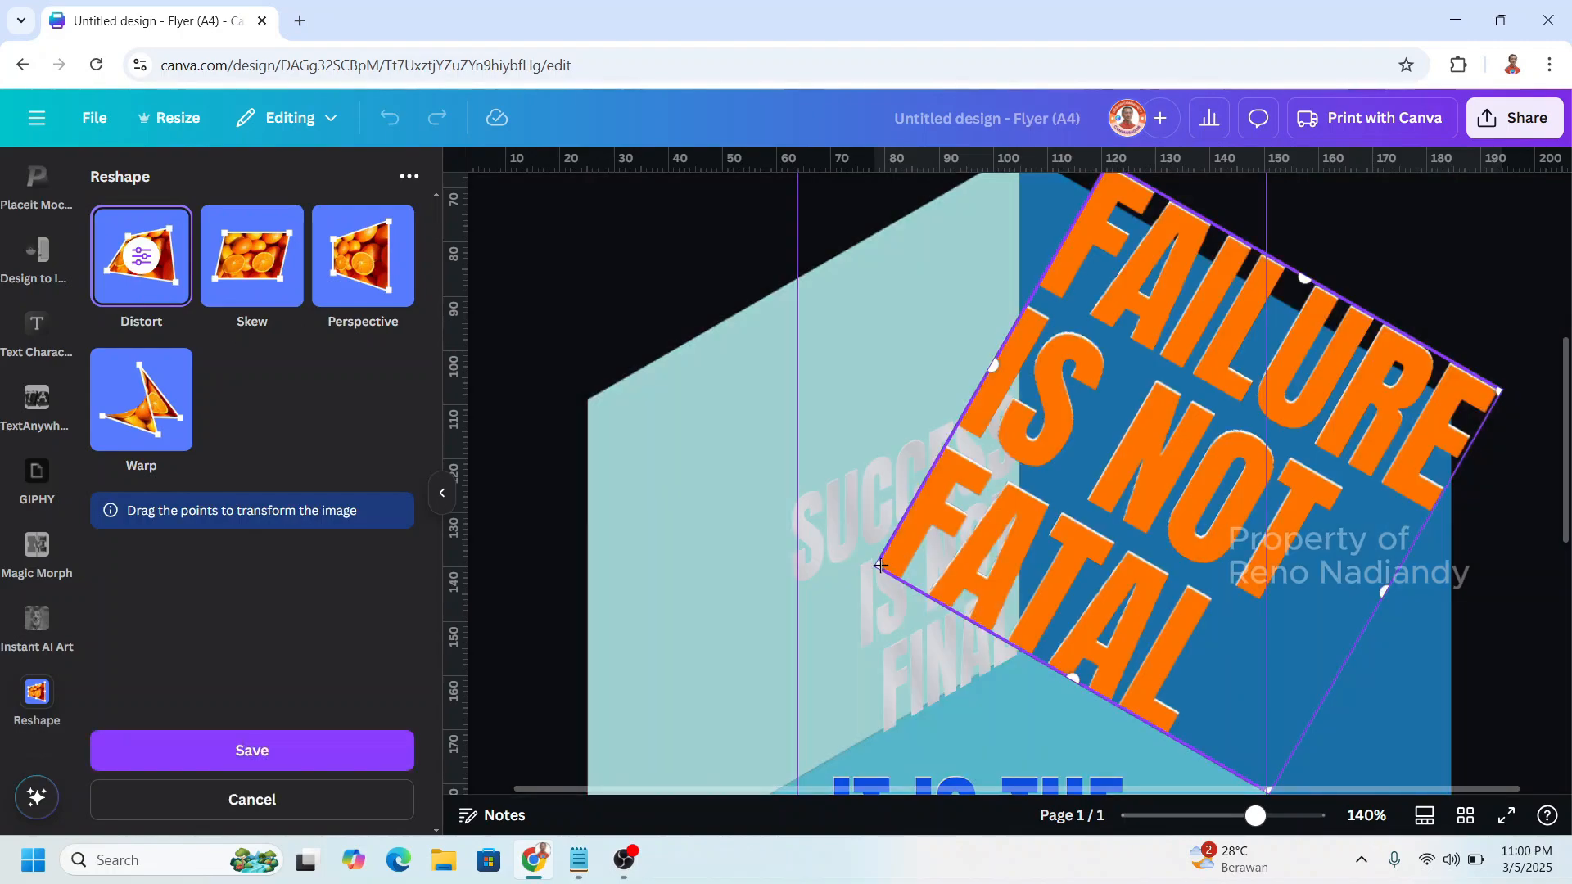
{"action": "left_click_drag", "start_coordinate": [880, 565], "coordinate": [1022, 644]}
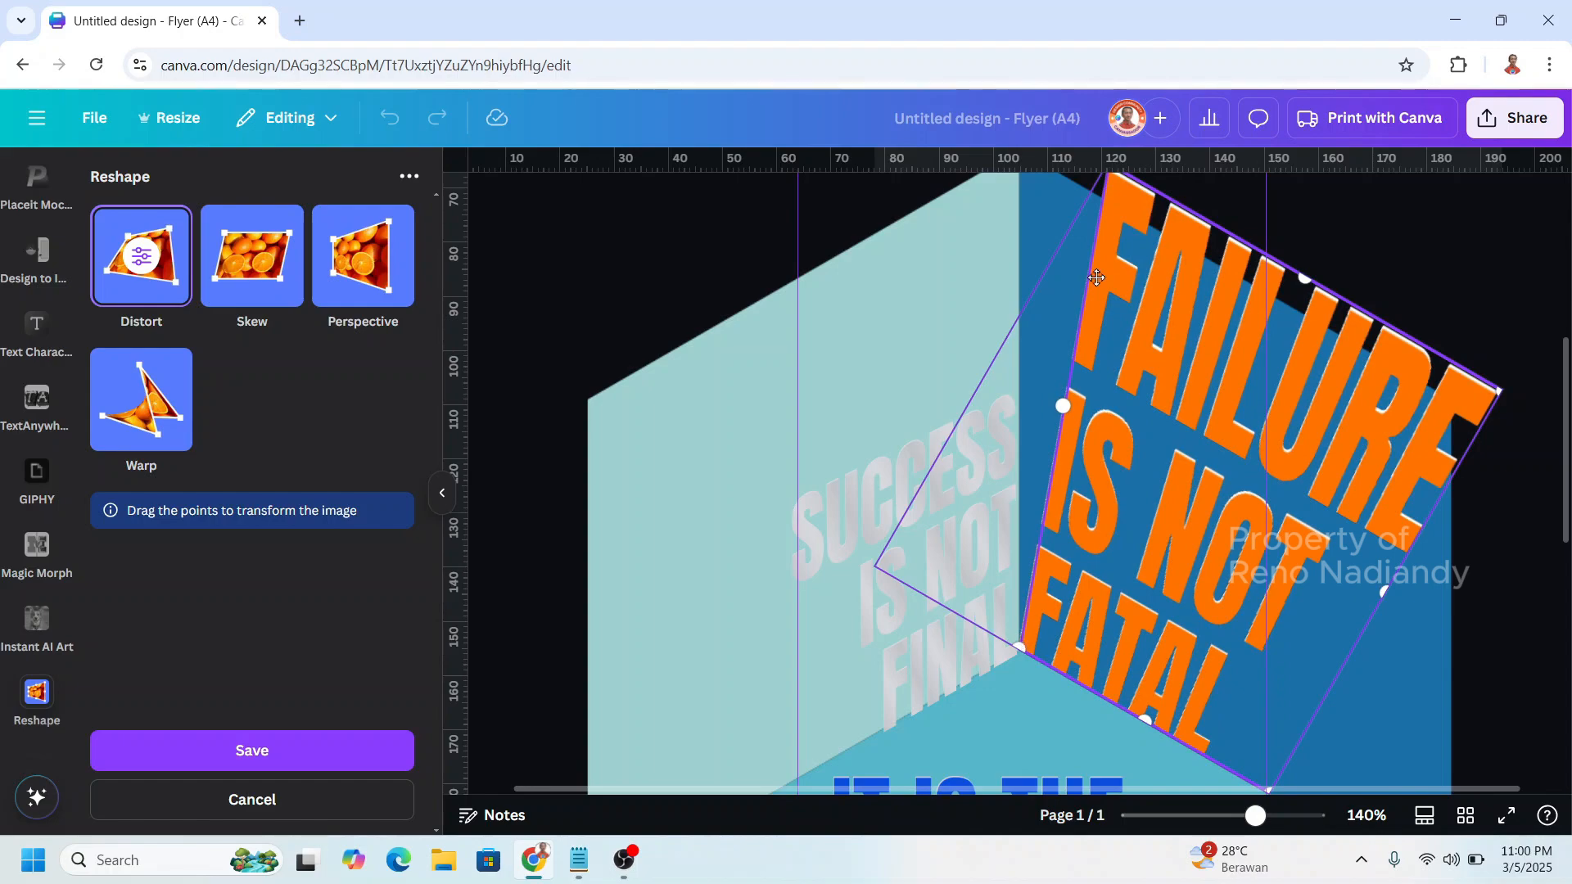
{"action": "scroll", "coordinate": [1133, 280], "scroll_direction": "up", "scroll_amount": 2}
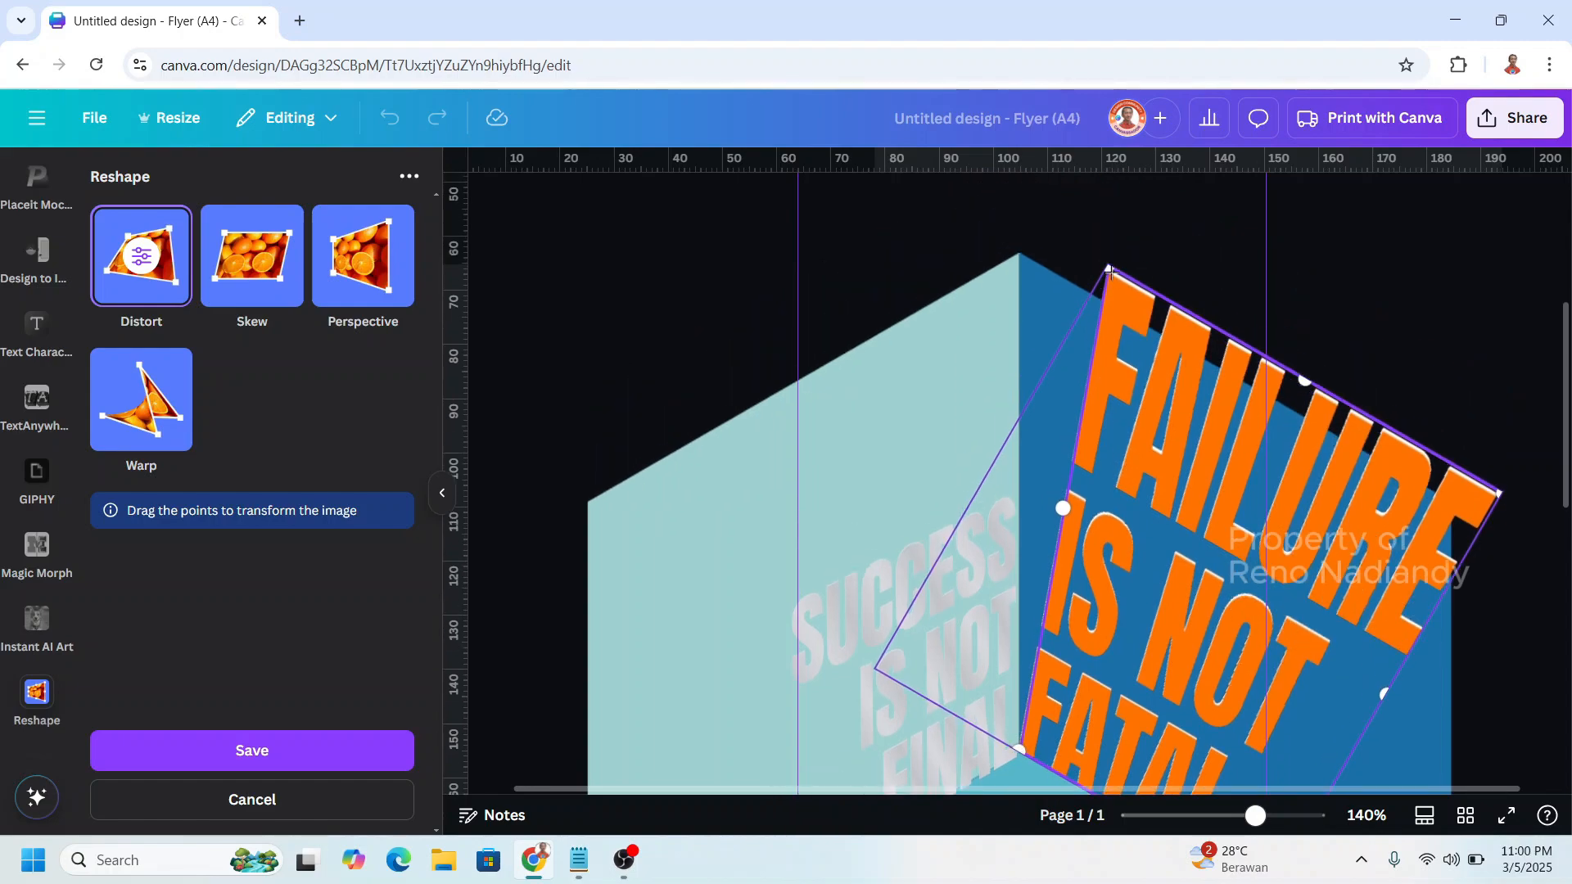
{"action": "left_click_drag", "start_coordinate": [1109, 271], "coordinate": [1024, 499]}
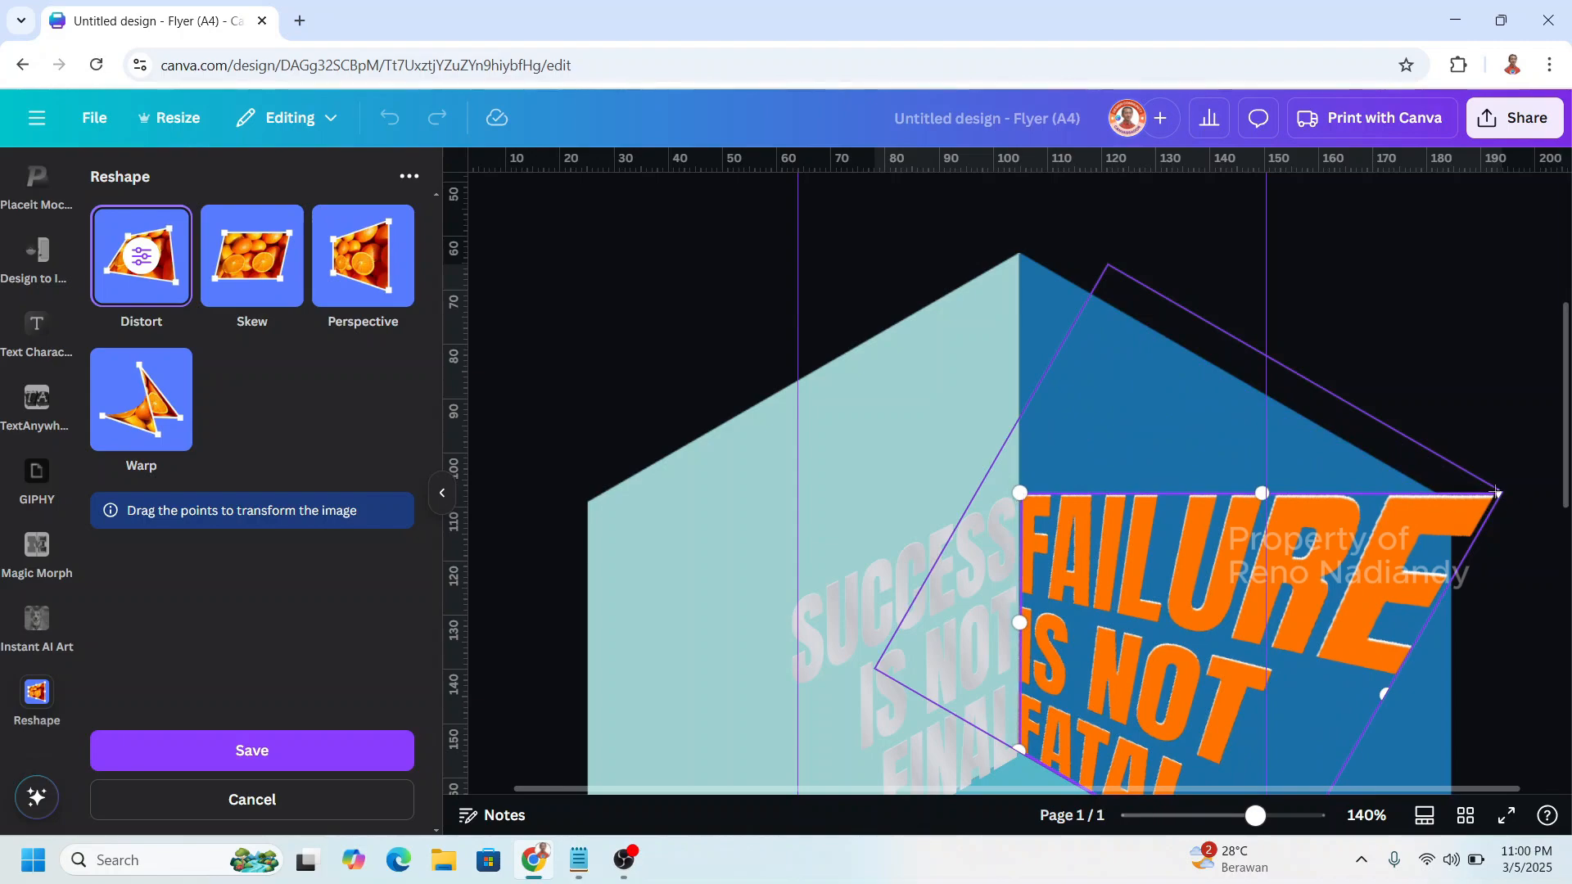
{"action": "left_click_drag", "start_coordinate": [1497, 492], "coordinate": [1273, 631]}
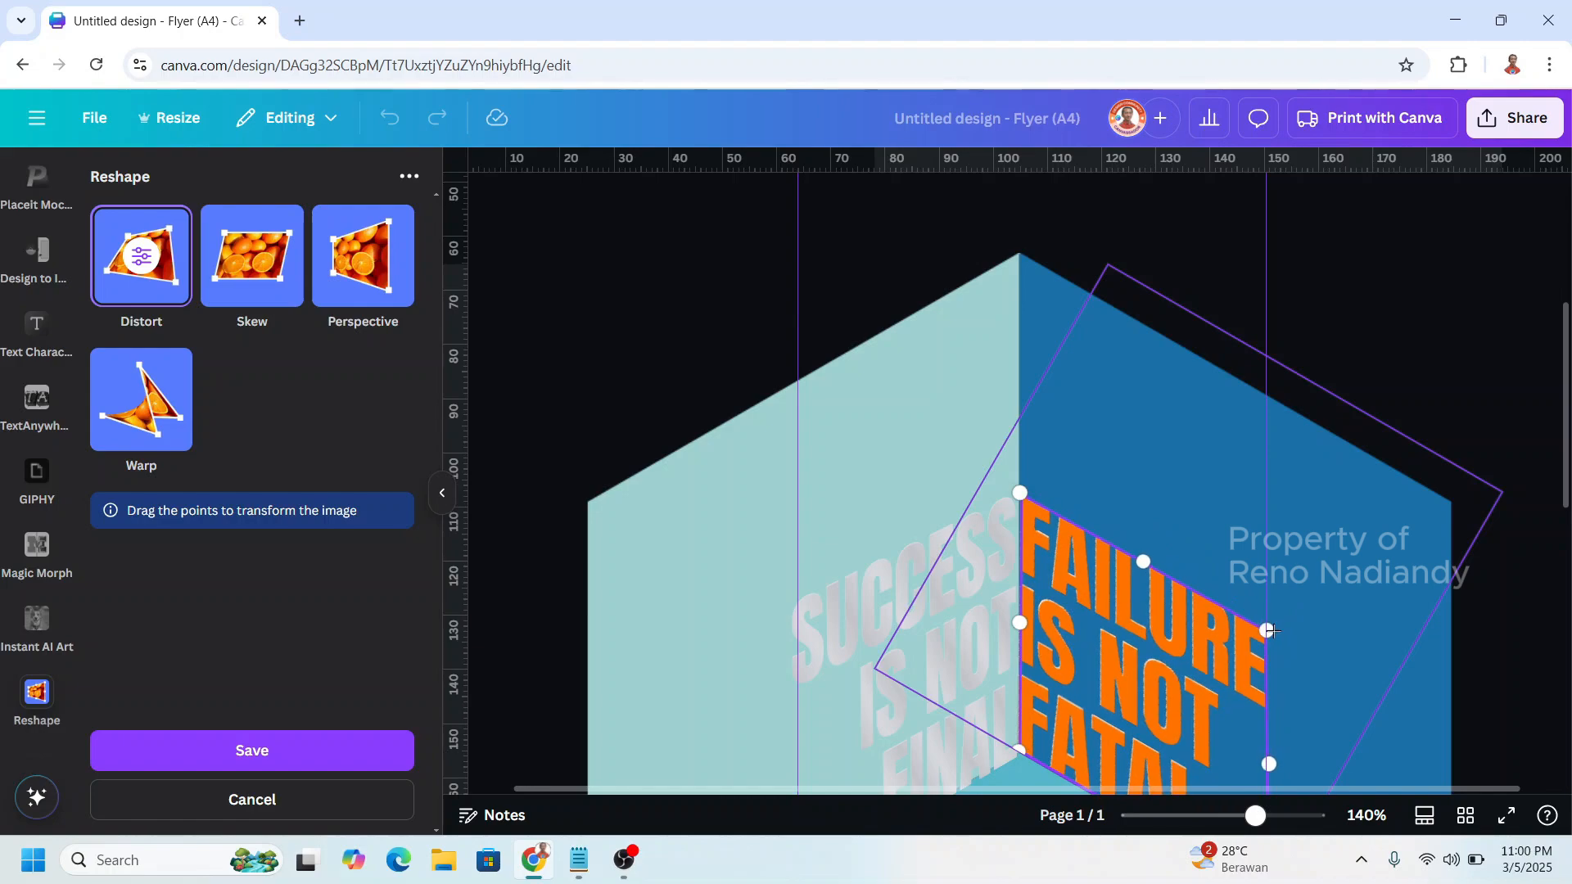
{"action": "scroll", "coordinate": [1271, 630], "scroll_direction": "up", "scroll_amount": 8}
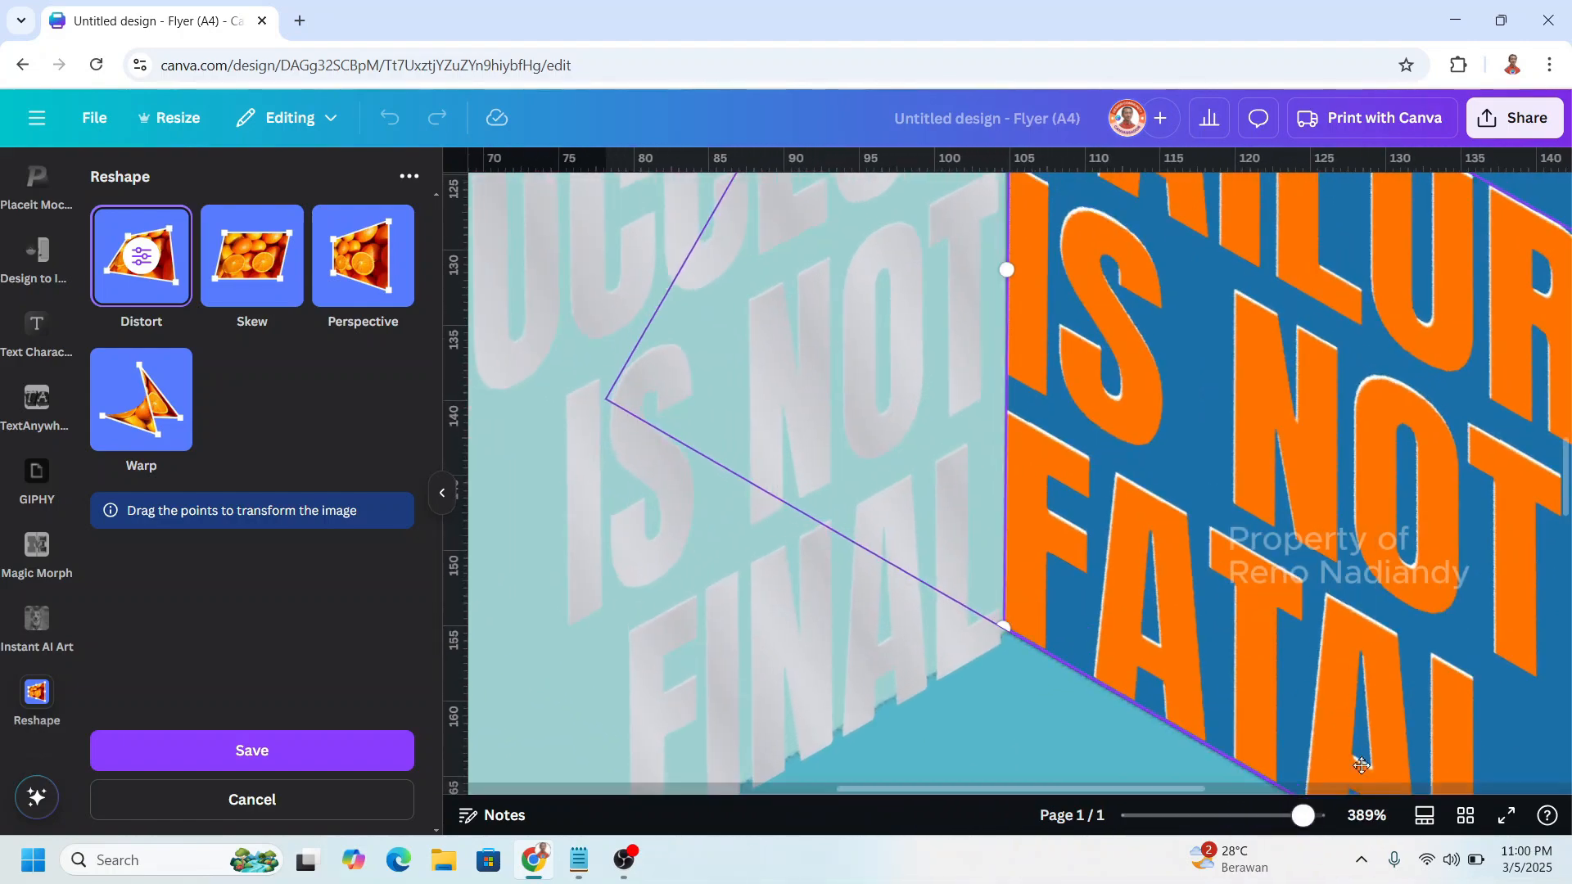
{"action": "scroll", "coordinate": [1421, 733], "scroll_direction": "down", "scroll_amount": 4}
{"action": "key", "text": "ctrl+0"}
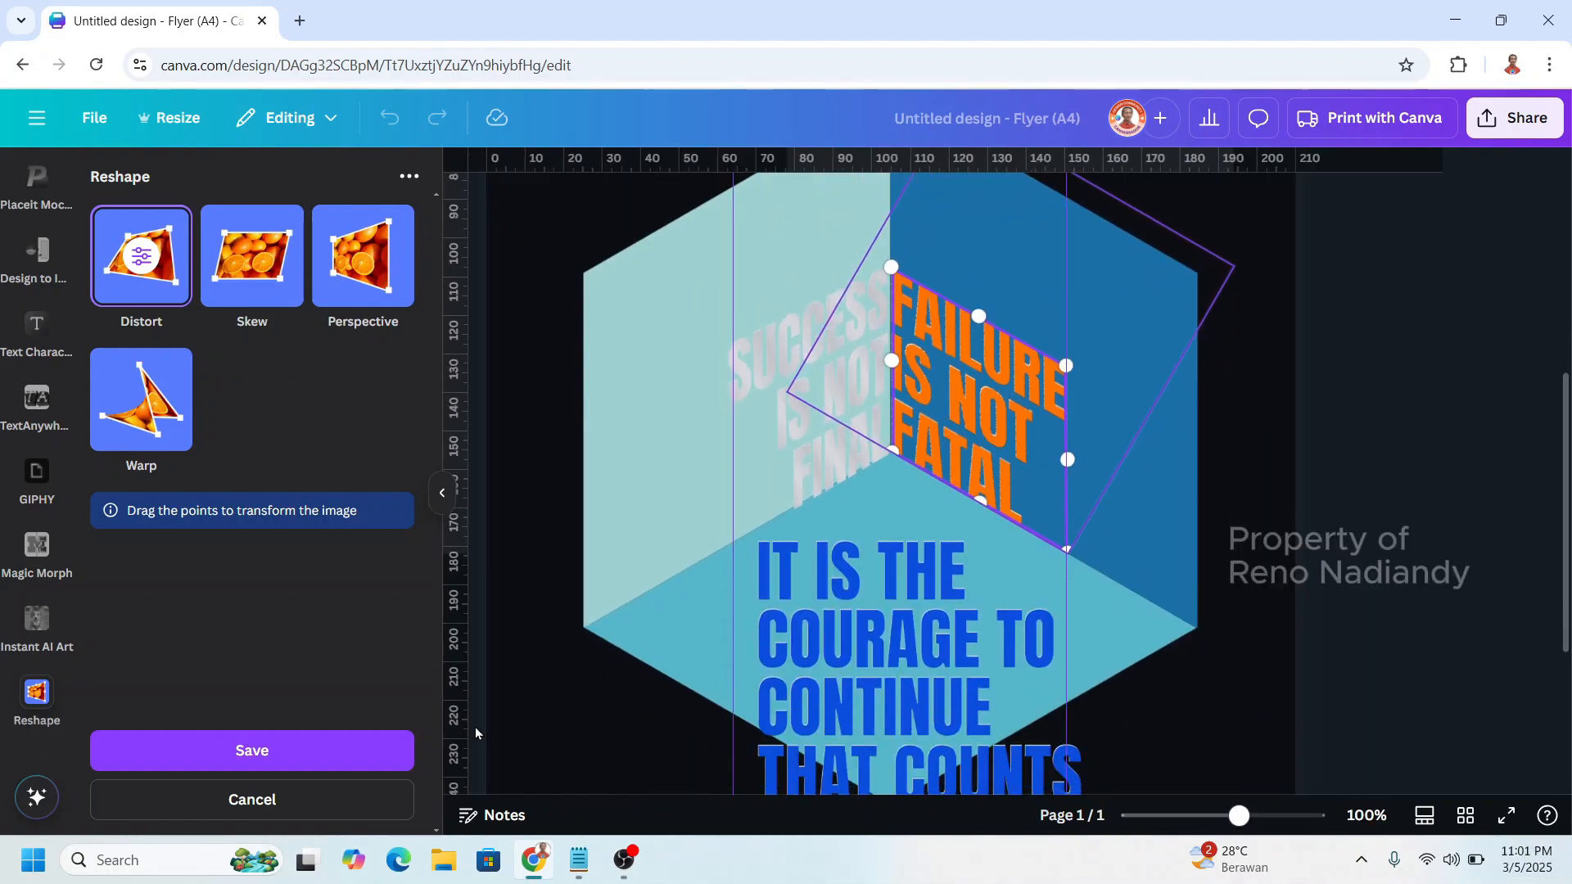
{"action": "left_click", "coordinate": [313, 766]}
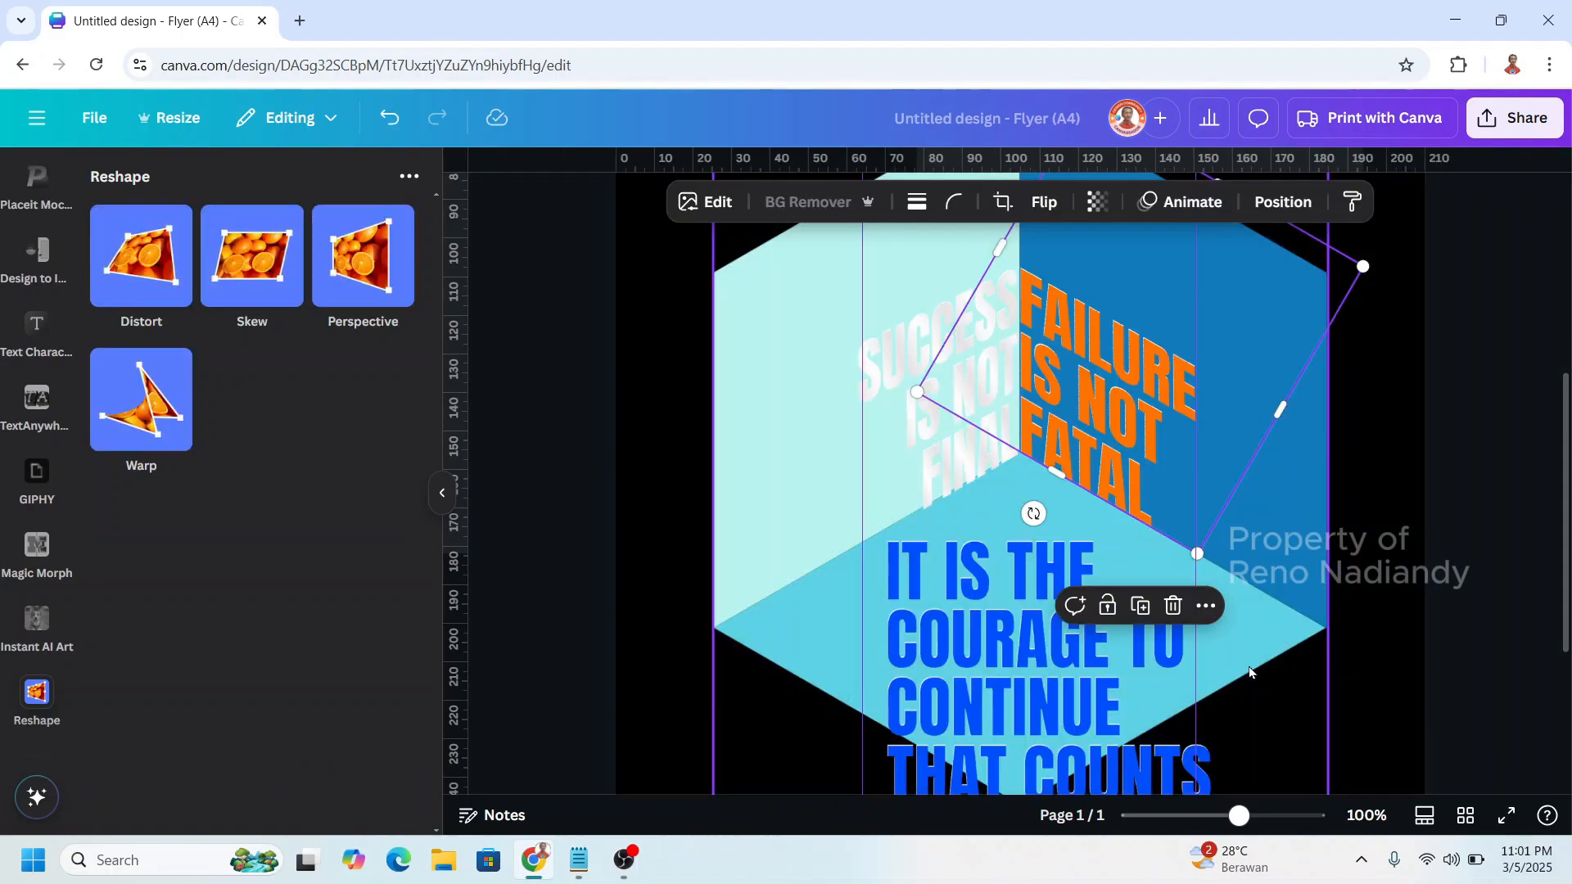
Rotate the blue courage text clockwise to run down toward the lower right and place its upper edge along the boundary with the left face.
{"action": "scroll", "coordinate": [1037, 493], "scroll_direction": "down", "scroll_amount": 3}
{"action": "left_click", "coordinate": [1036, 489]}
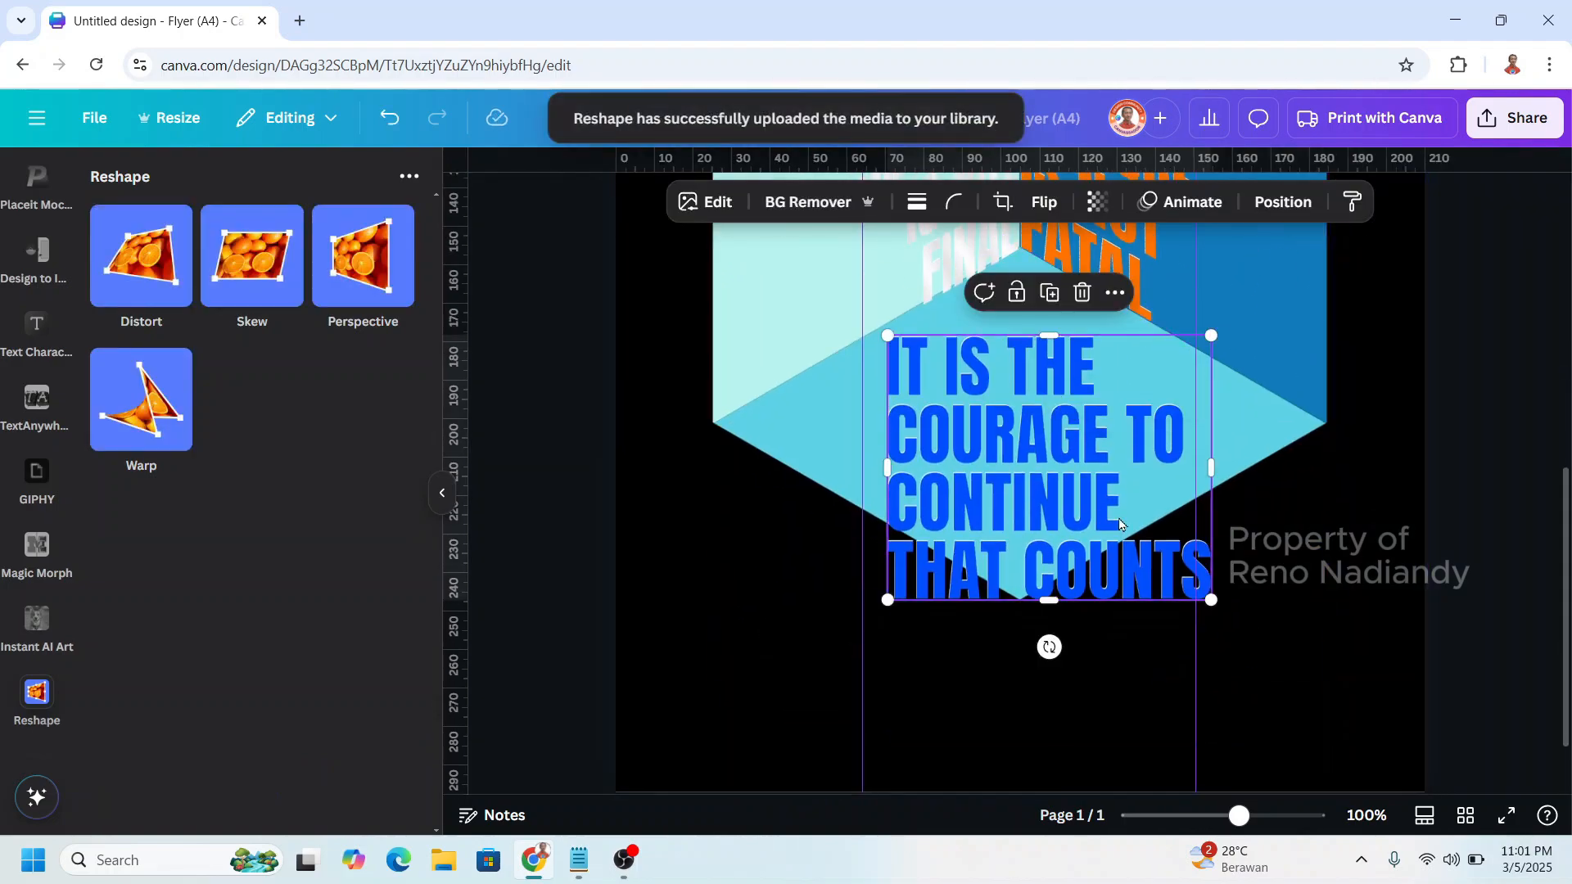
{"action": "left_click_drag", "start_coordinate": [1049, 647], "coordinate": [896, 558]}
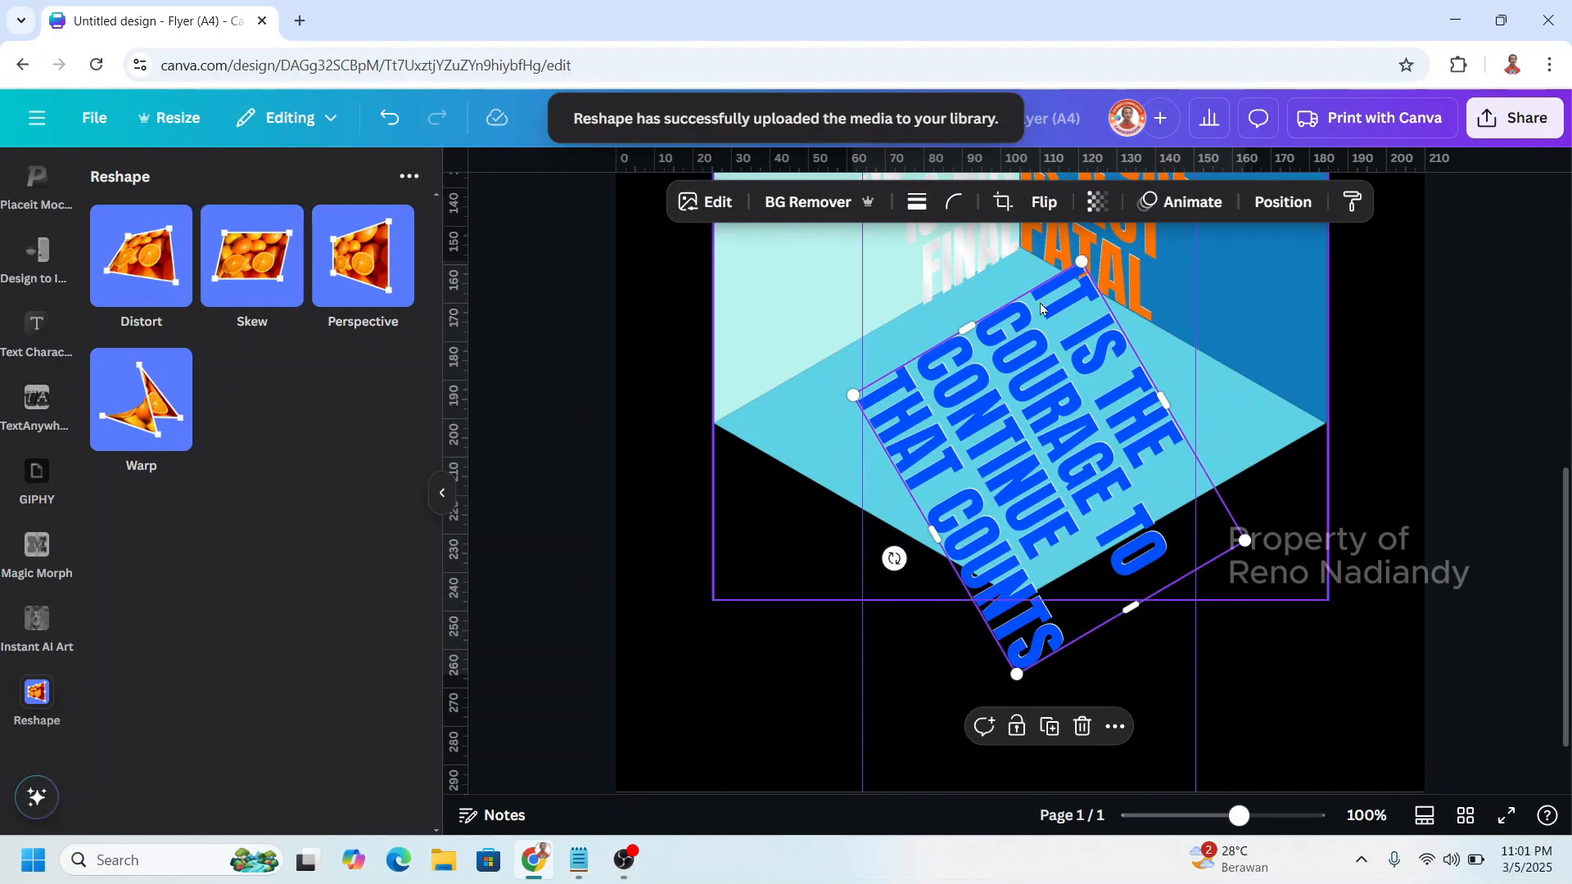
{"action": "left_click_drag", "start_coordinate": [1239, 816], "coordinate": [1288, 816]}
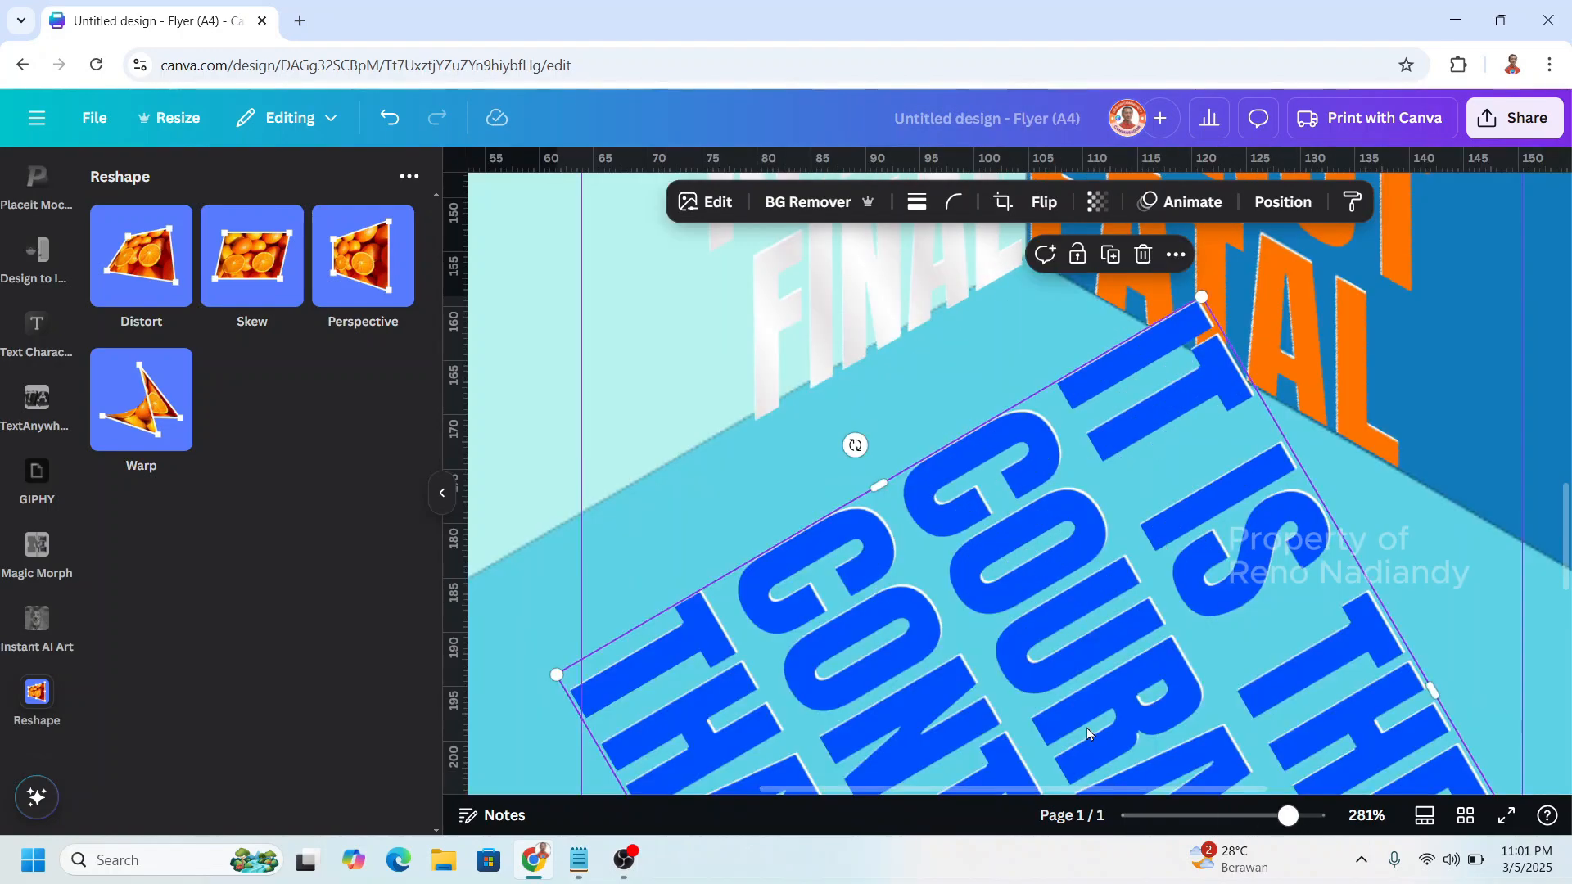
{"action": "left_click_drag", "start_coordinate": [1065, 706], "coordinate": [1248, 577]}
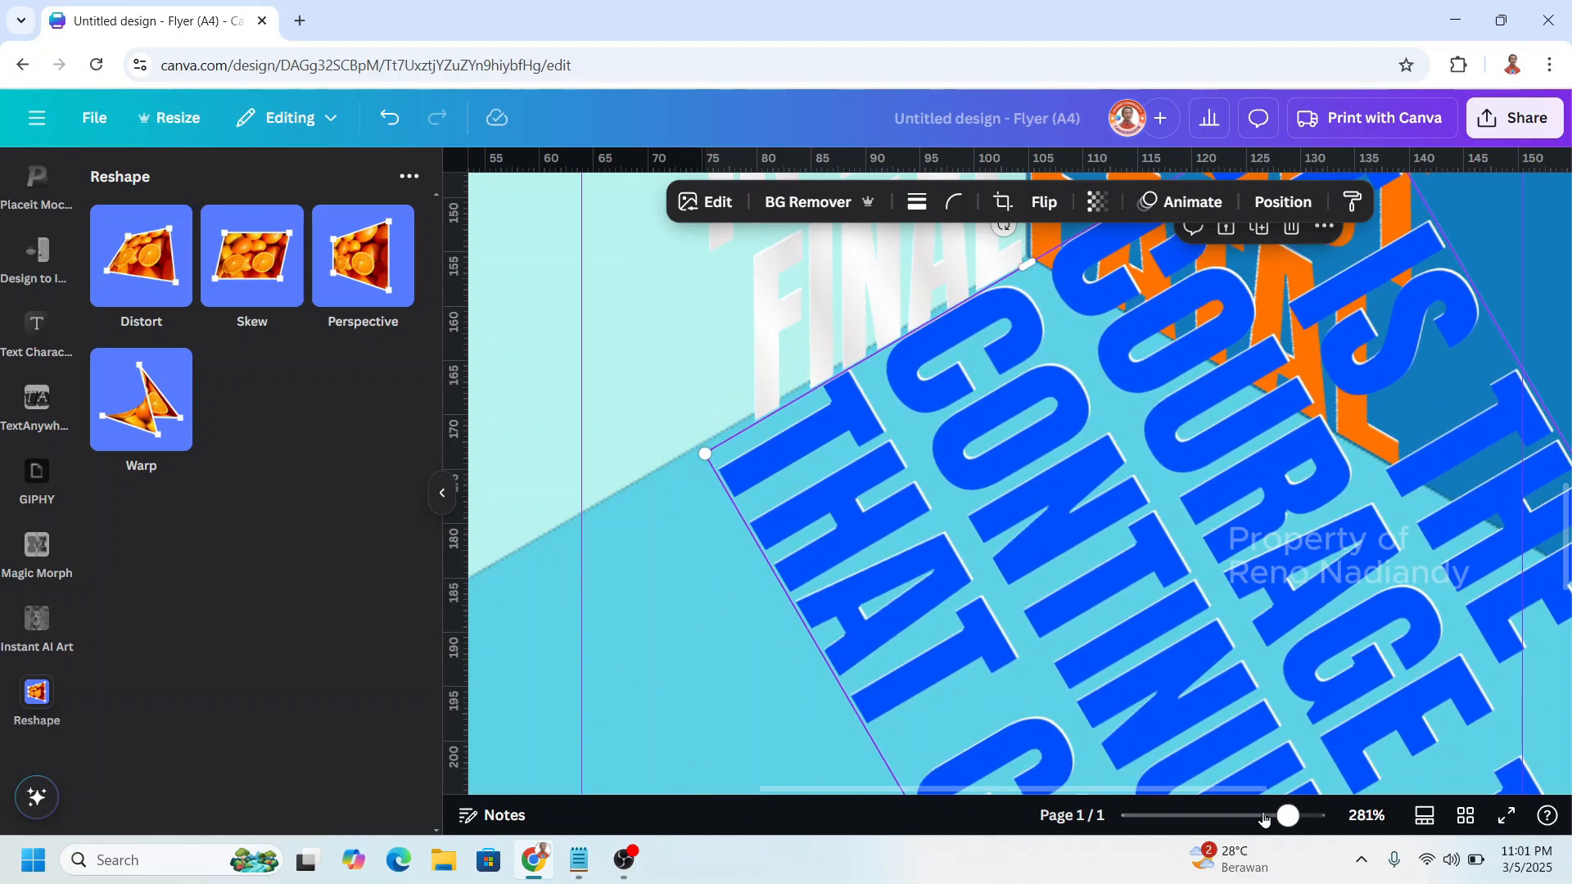
{"action": "left_click_drag", "start_coordinate": [1288, 816], "coordinate": [1242, 817]}
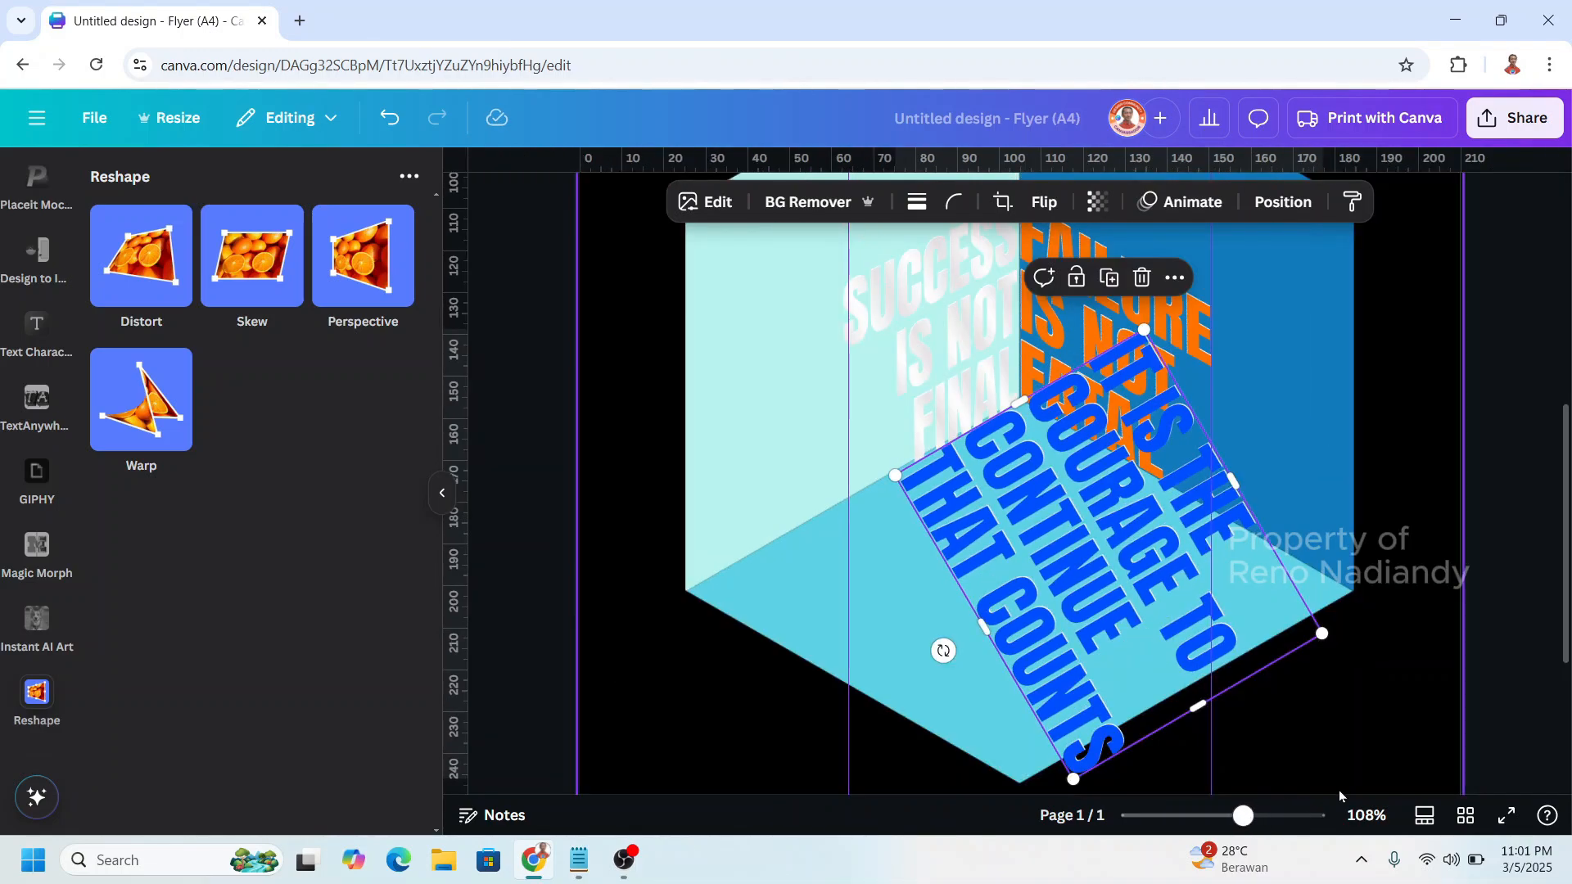
Begin distorting the blue courage text, moving its upper corner to the cube's center and its outer corner onto the right face's lower edge.
{"action": "left_click", "coordinate": [141, 256]}
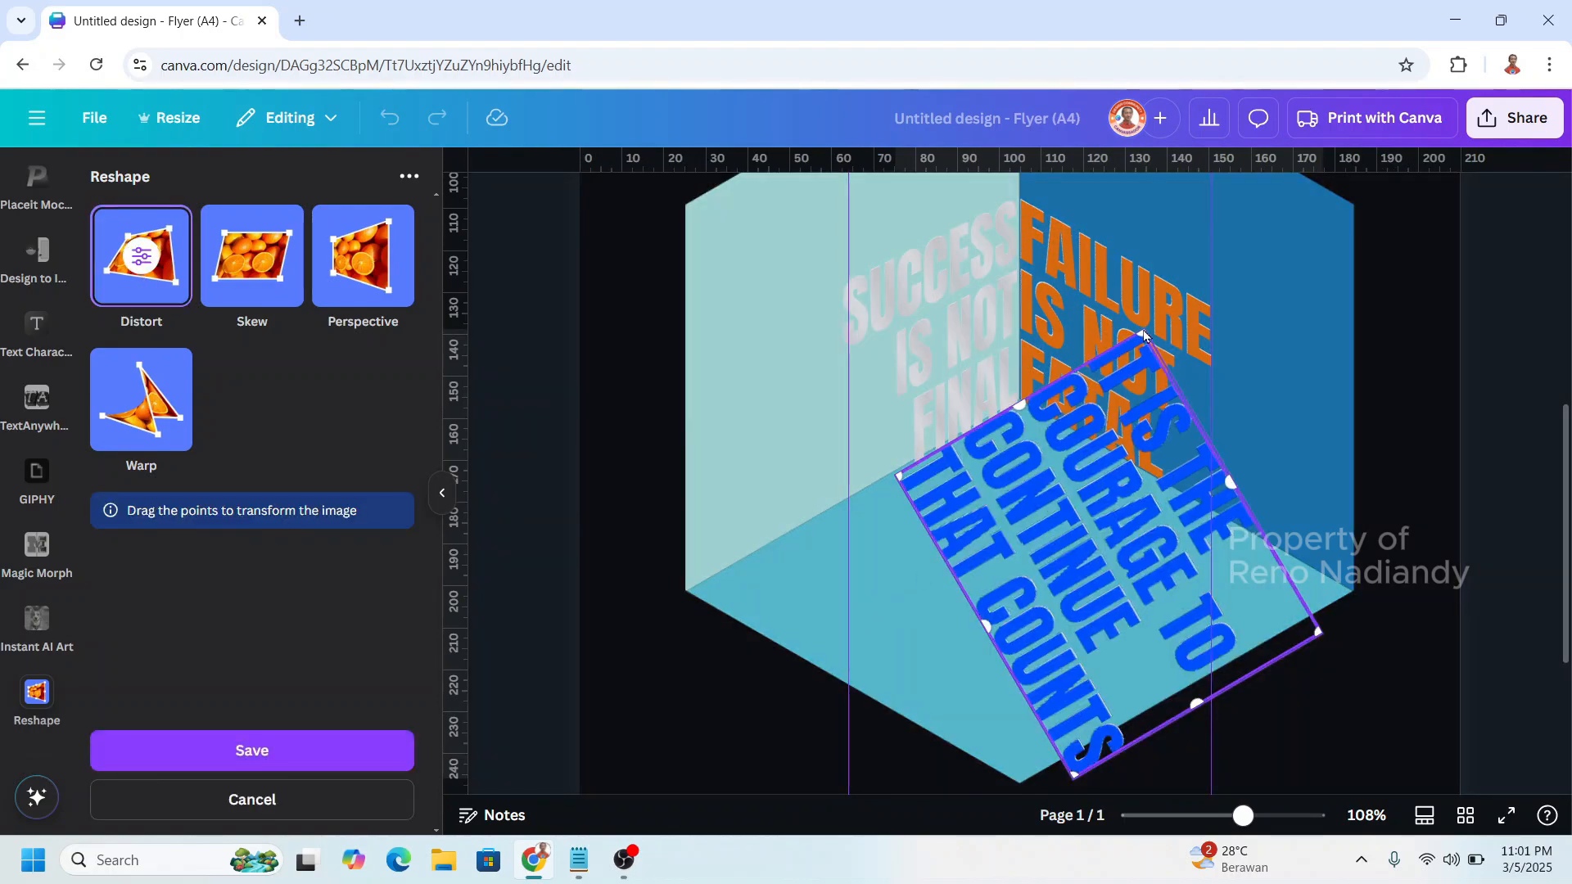
{"action": "left_click_drag", "start_coordinate": [1142, 333], "coordinate": [1022, 404]}
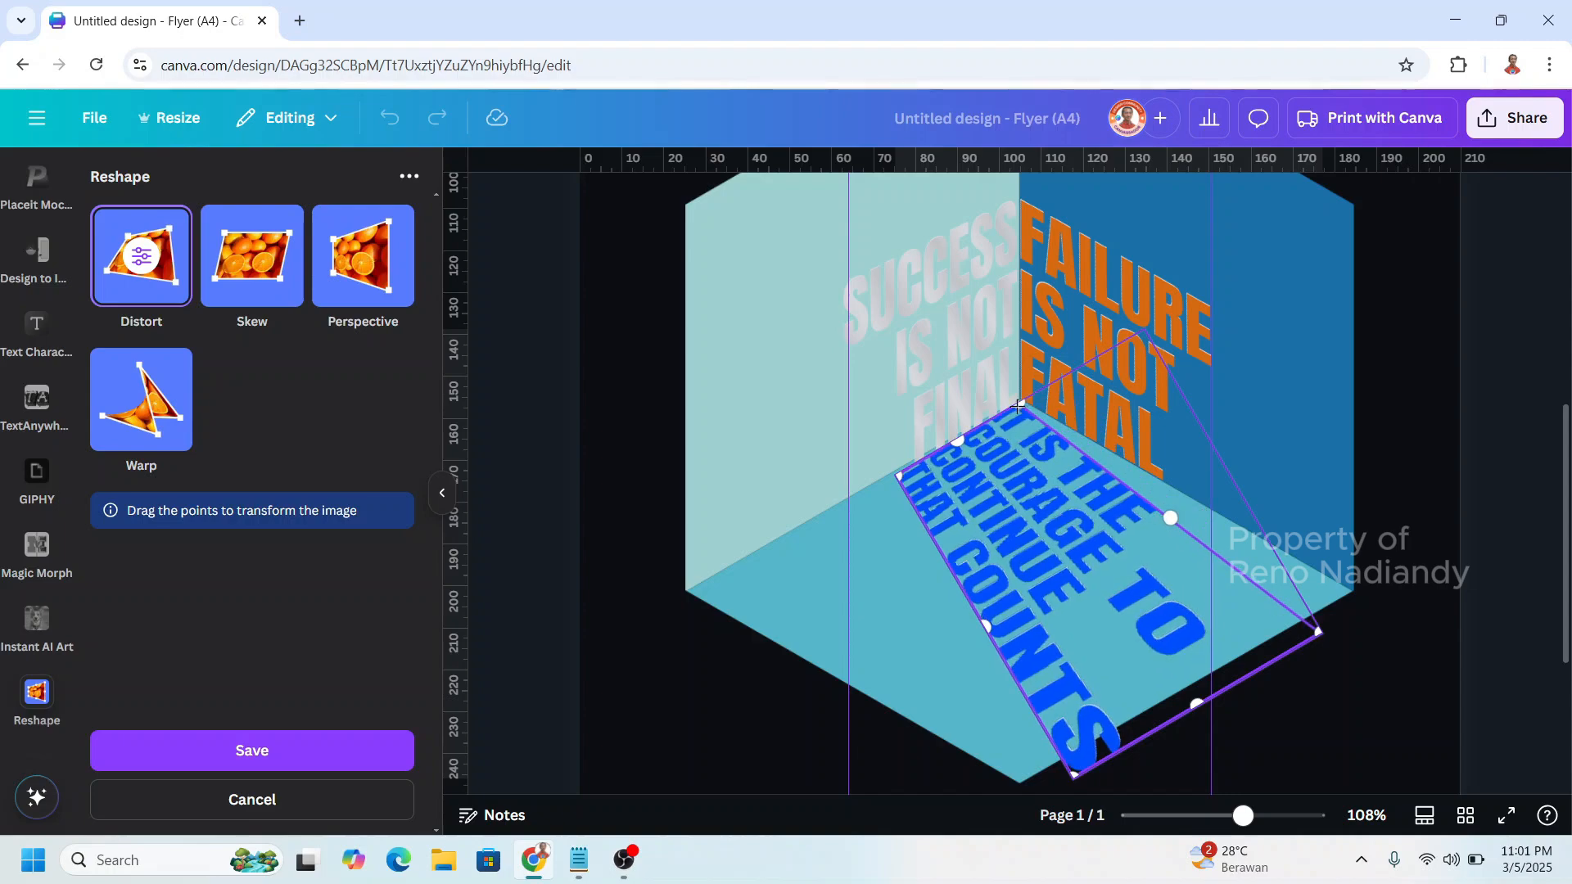
{"action": "left_click_drag", "start_coordinate": [1318, 631], "coordinate": [1218, 512]}
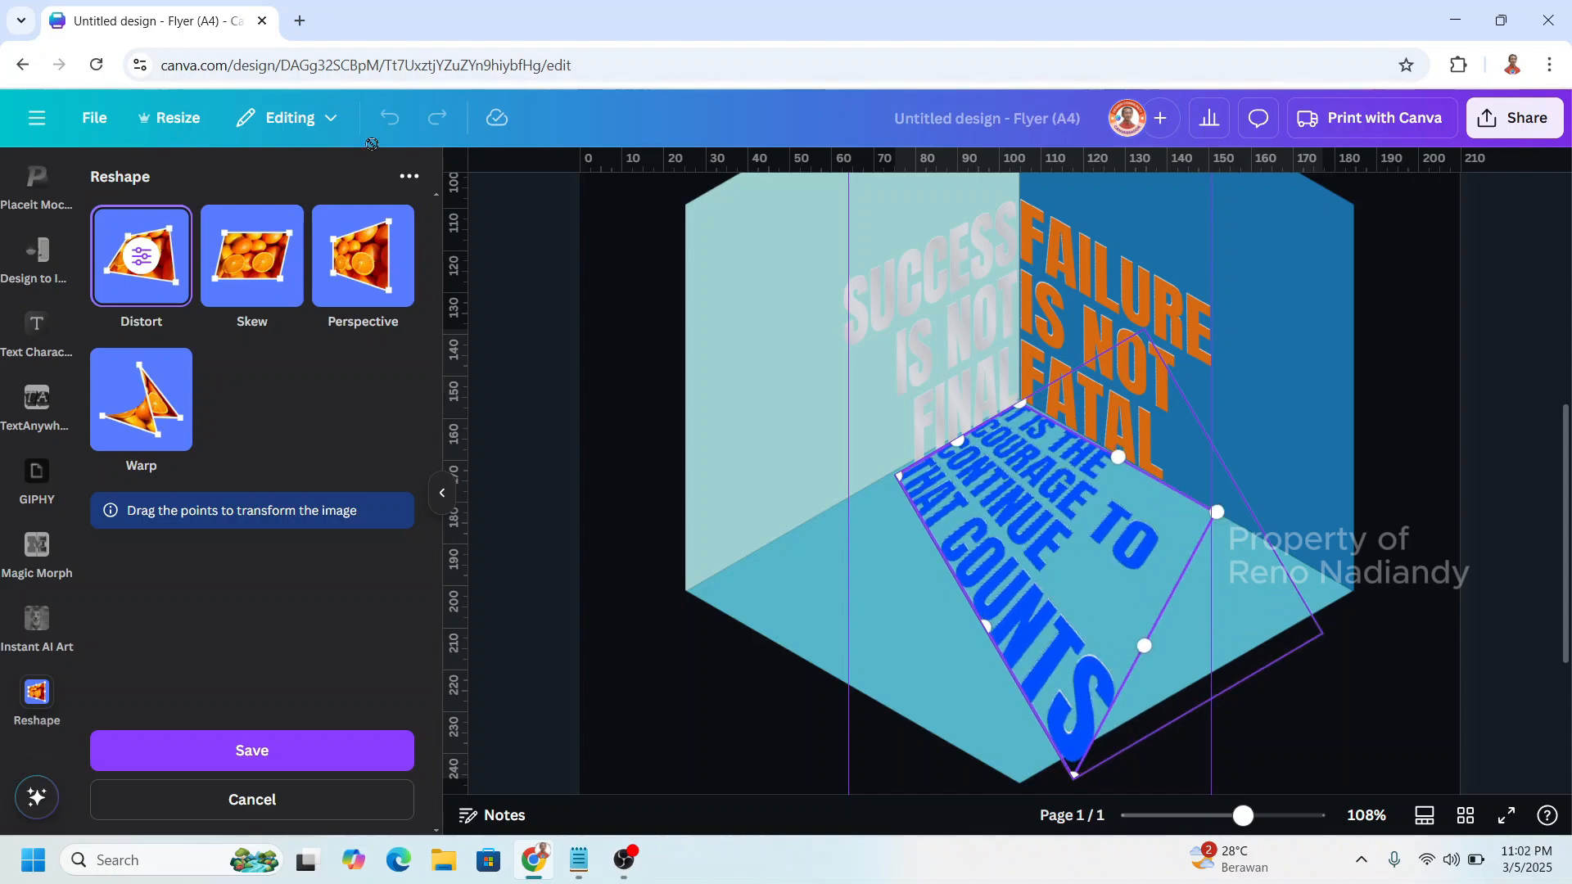
Clear all the ruler guides from the flyer.
{"action": "left_click", "coordinate": [105, 130]}
{"action": "mouse_move", "coordinate": [180, 365]}
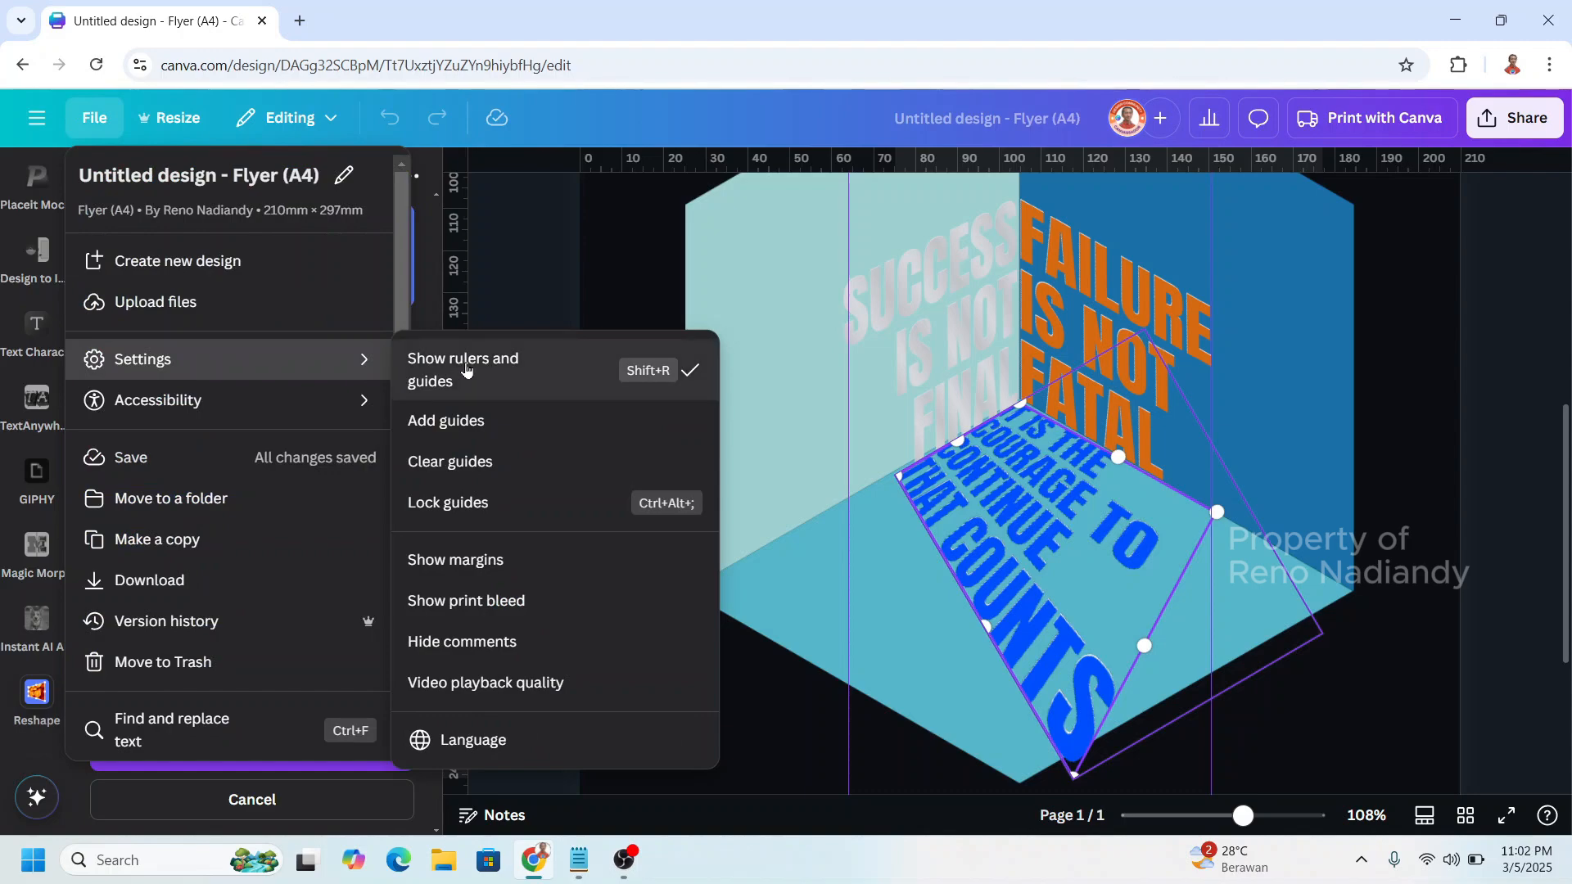
{"action": "left_click", "coordinate": [485, 462]}
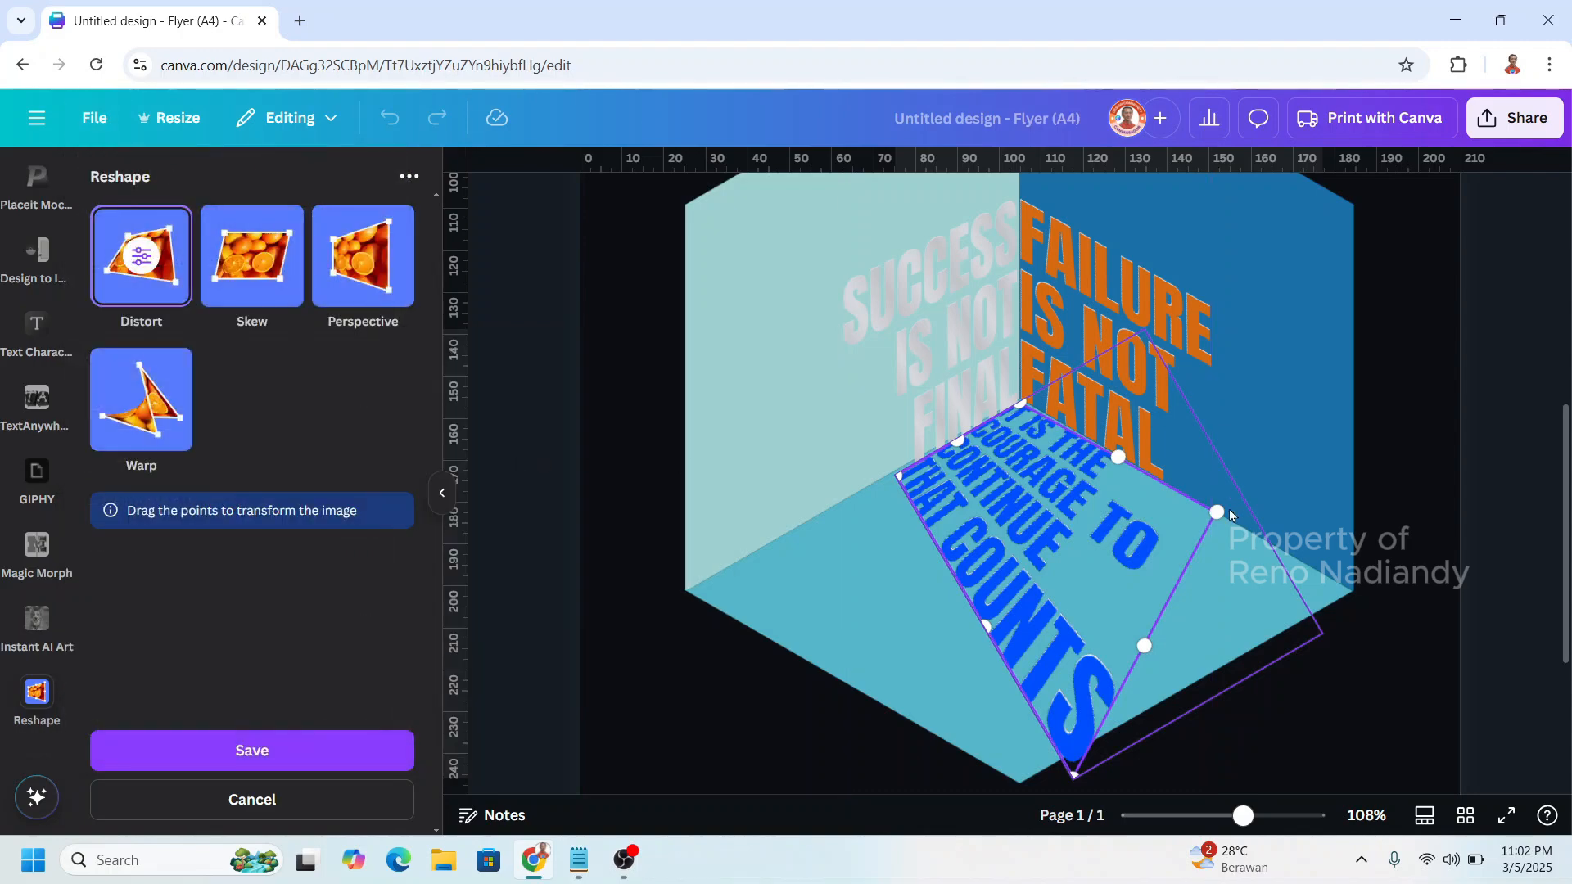
Fit the blue text's two outer corners into a compact parallelogram on the cube's bottom face, in line with the orange text, and save the reshape.
{"action": "left_click_drag", "start_coordinate": [1217, 512], "coordinate": [1184, 495]}
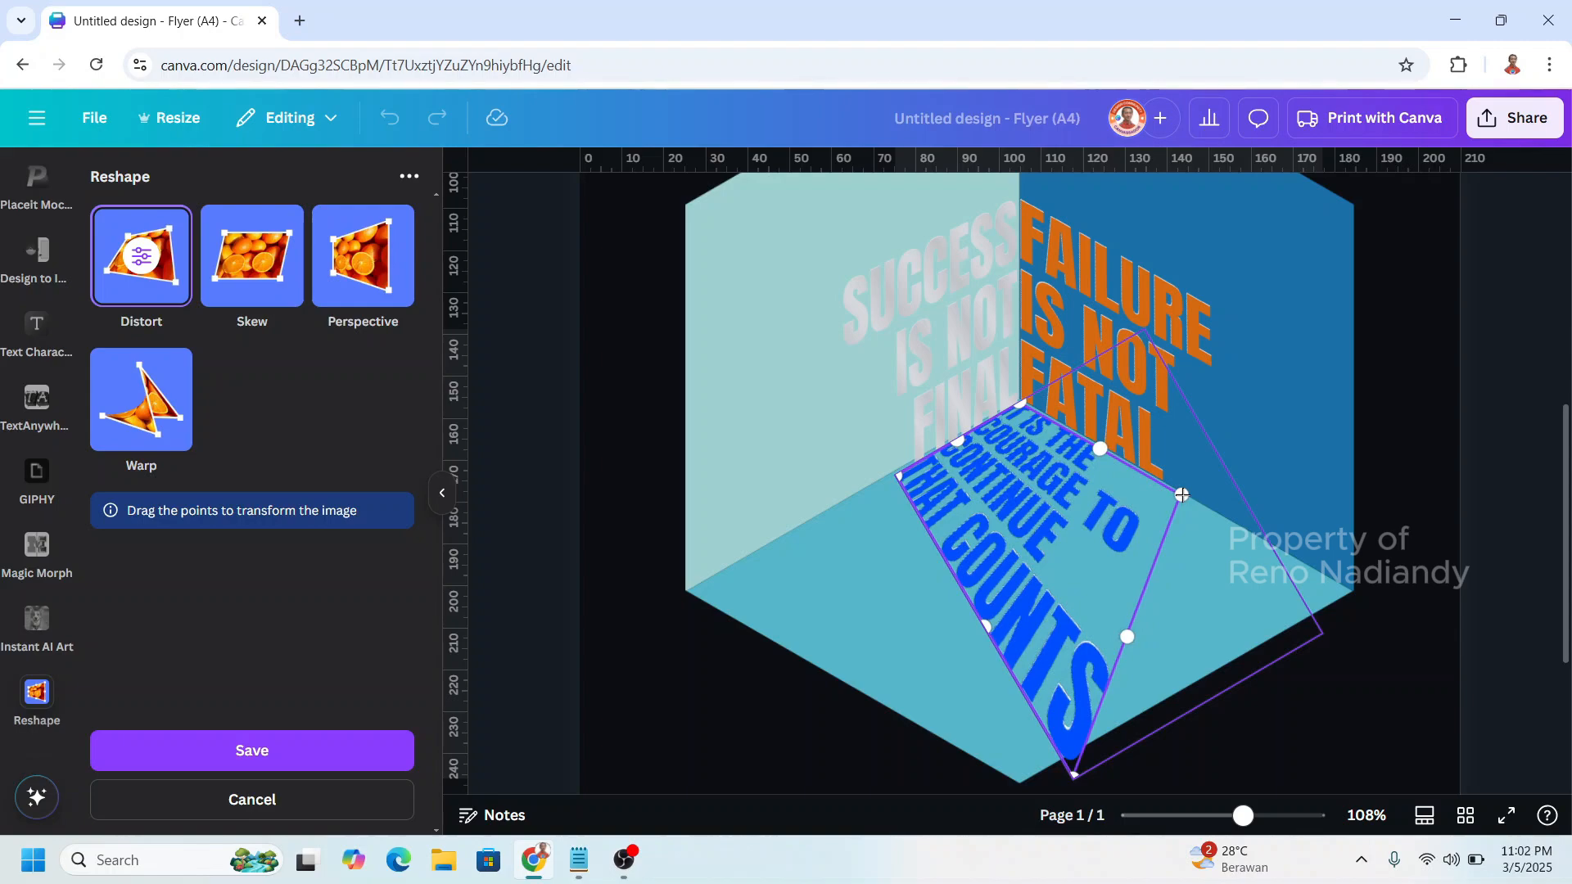
{"action": "left_click_drag", "start_coordinate": [1075, 774], "coordinate": [1067, 570]}
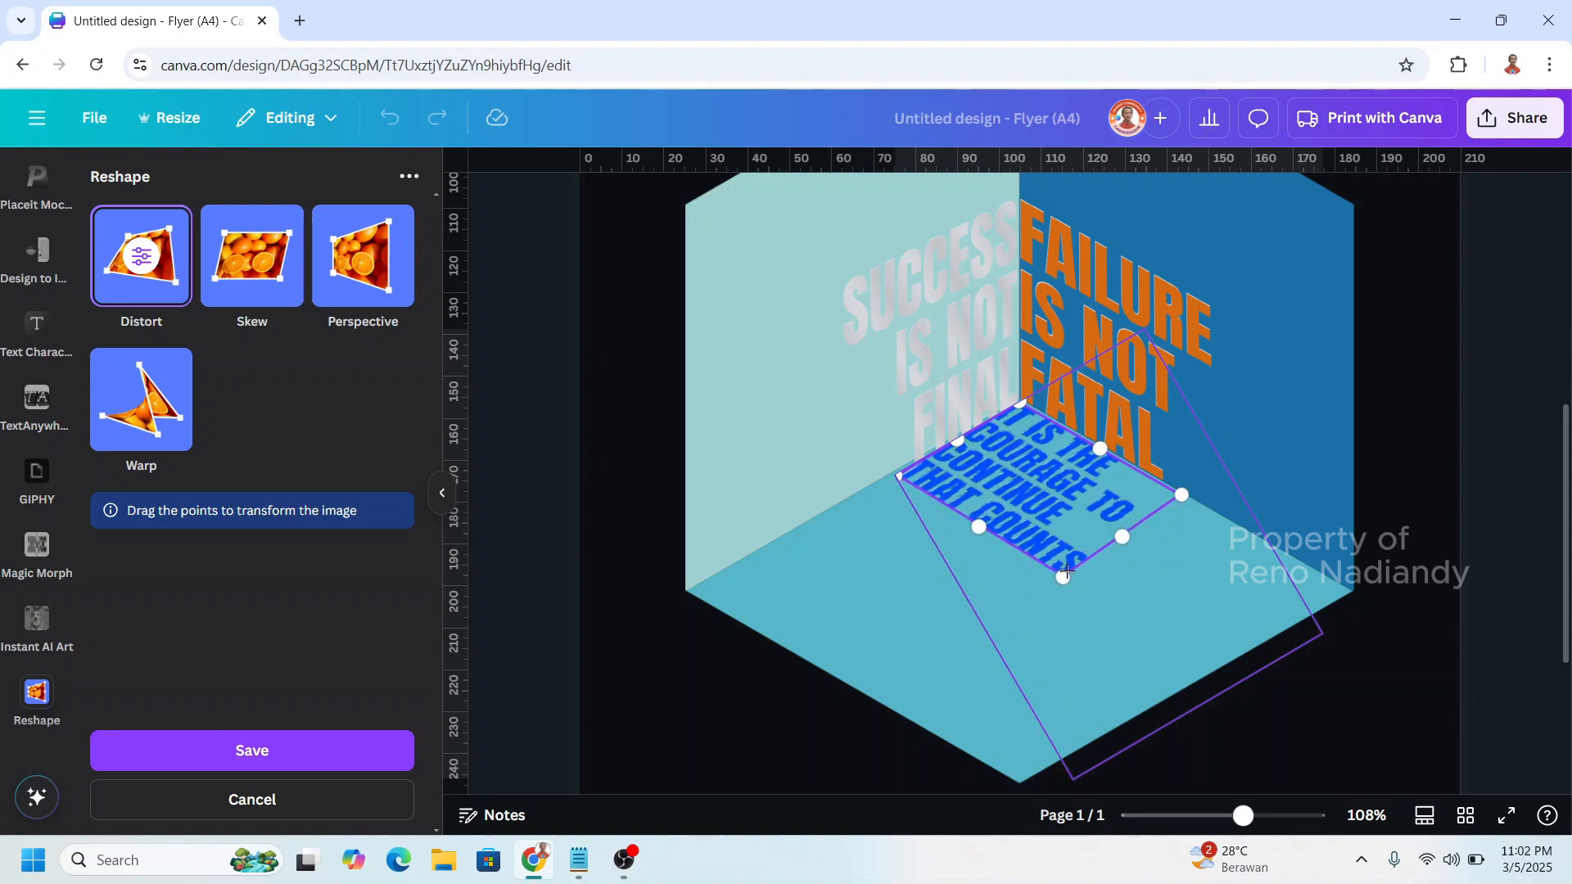
{"action": "scroll", "coordinate": [1028, 421], "scroll_direction": "up", "scroll_amount": 5}
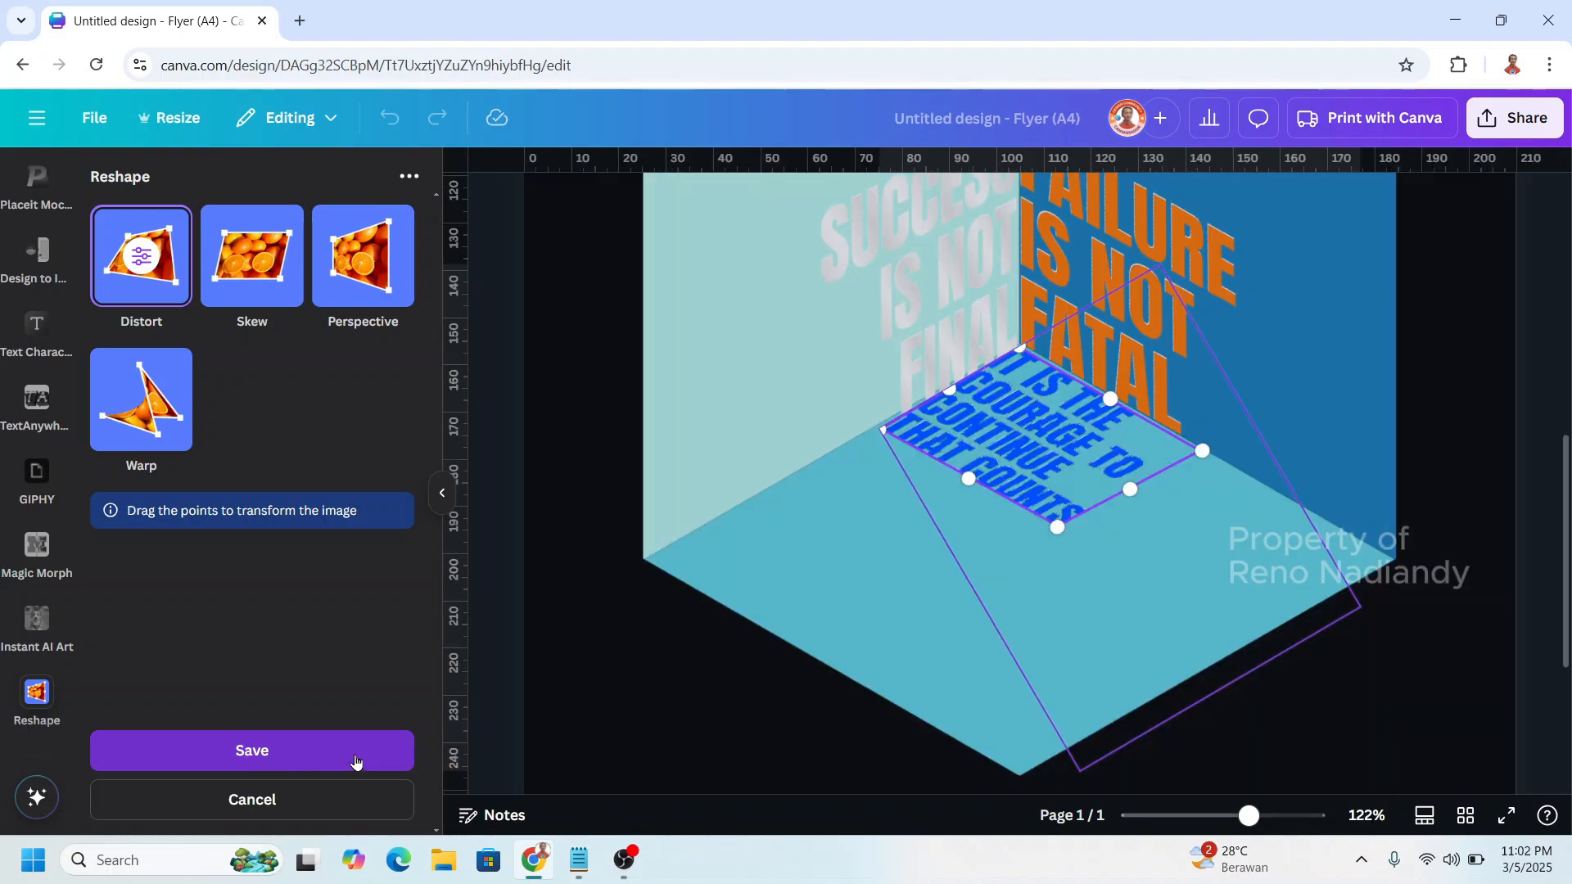
{"action": "left_click", "coordinate": [354, 760]}
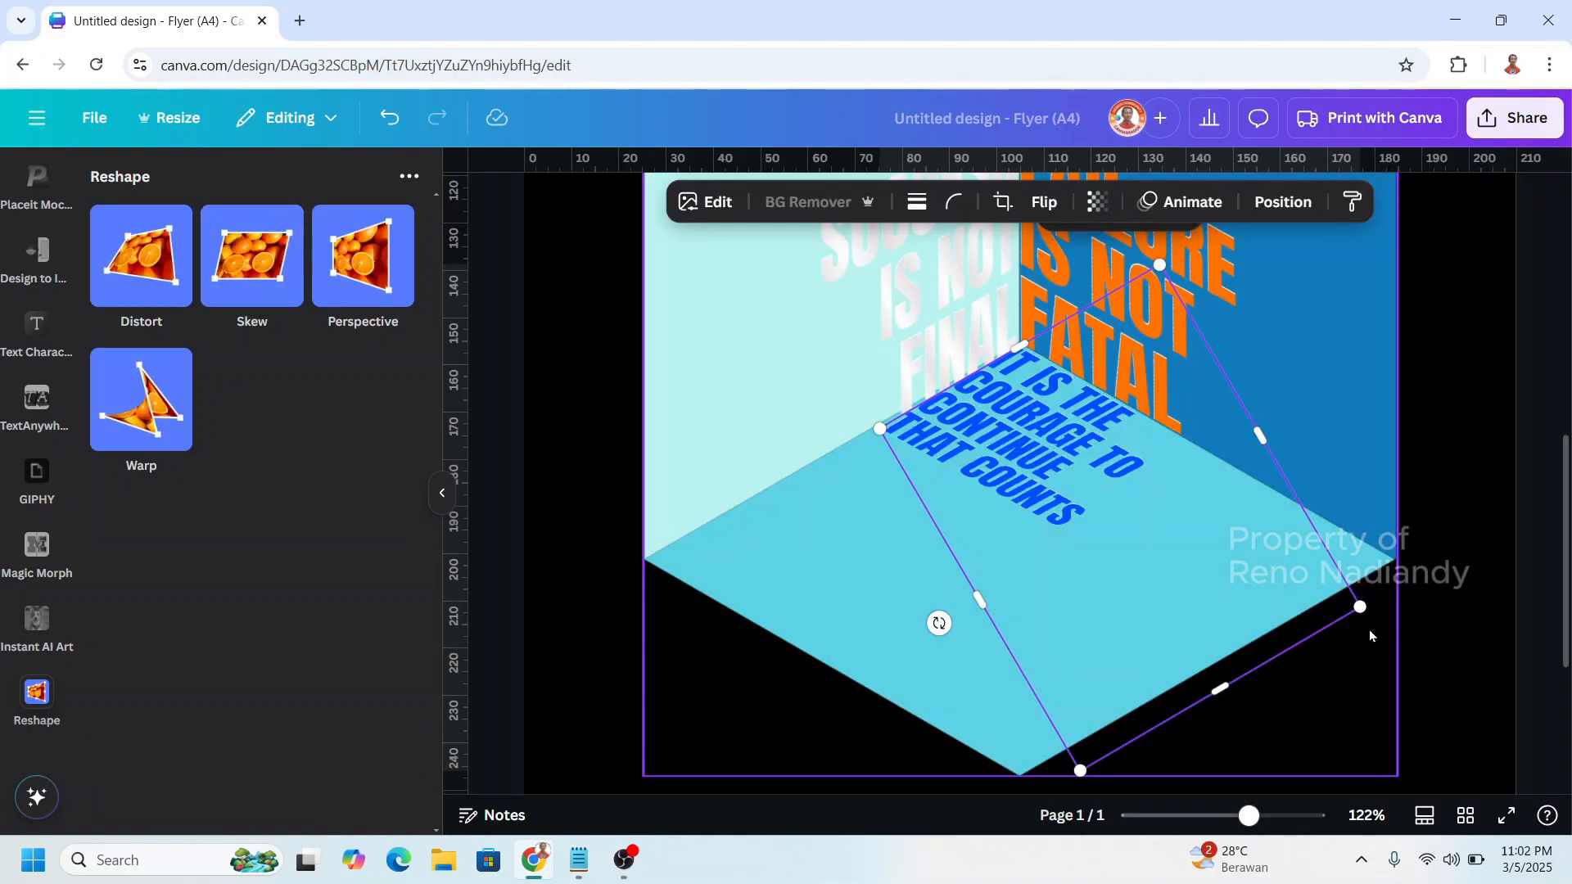
Enlarge the blue text to span most of the cube's bottom face and align its top corner with the cube's center.
{"action": "left_click", "coordinate": [1219, 818]}
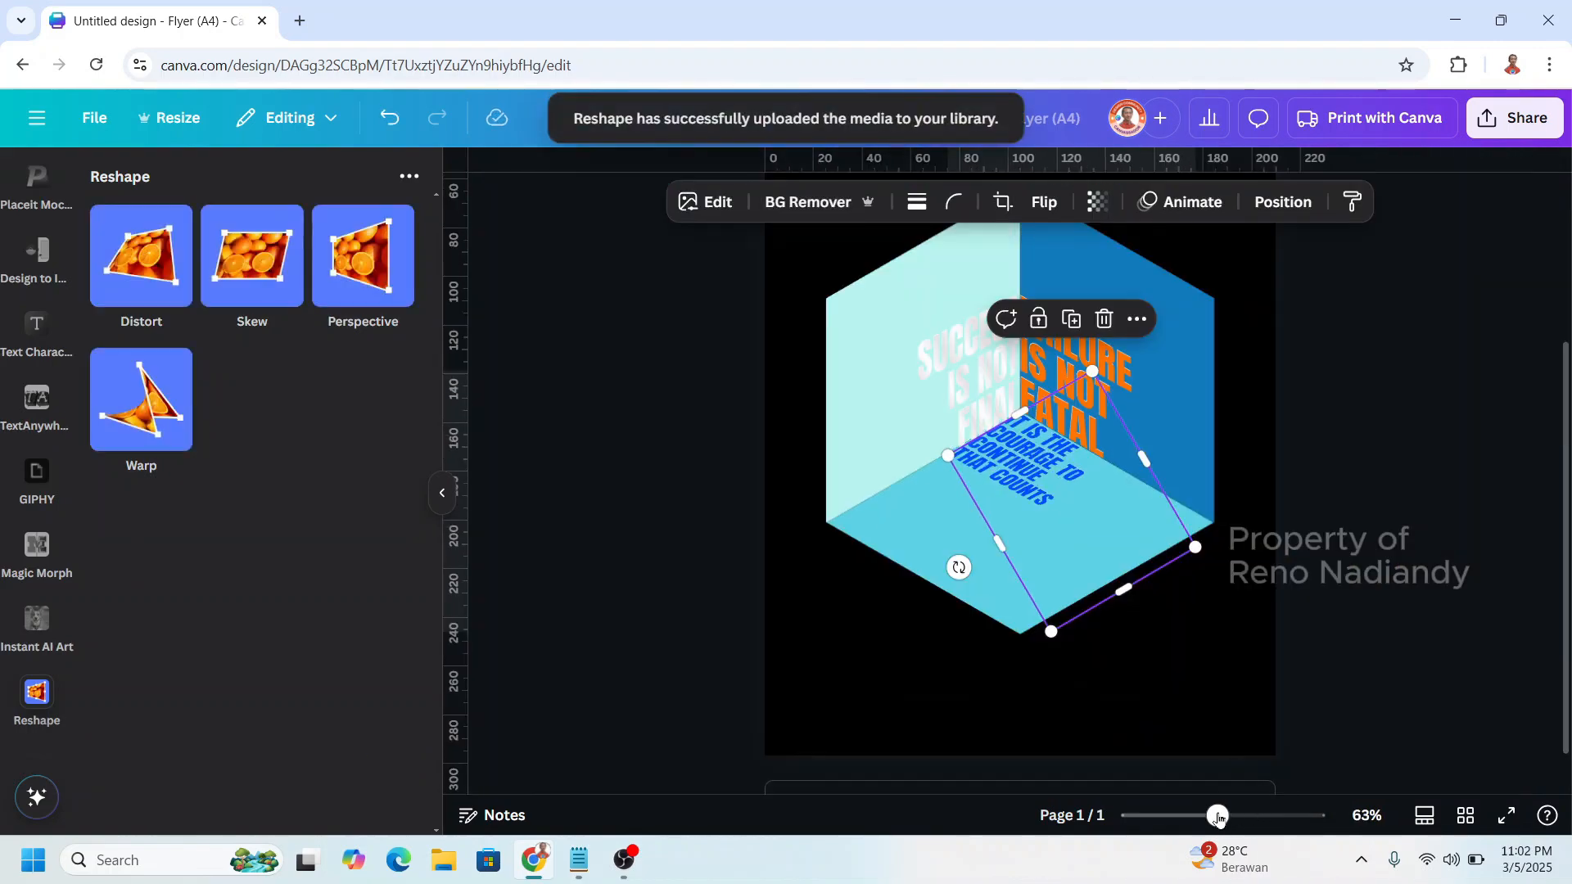
{"action": "left_click_drag", "start_coordinate": [1218, 818], "coordinate": [1209, 818]}
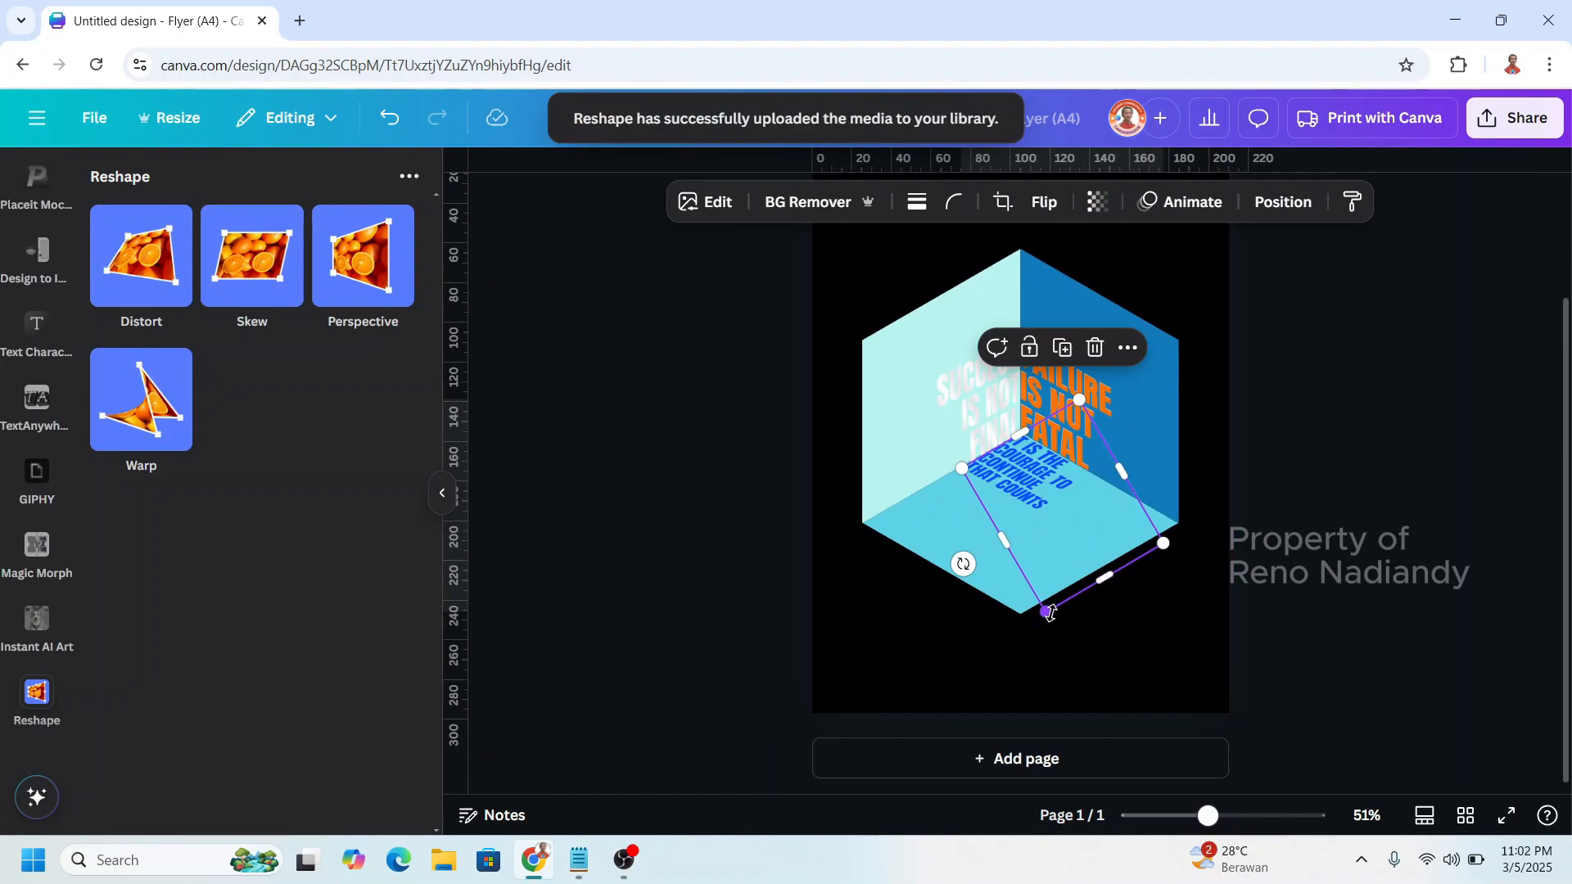
{"action": "left_click_drag", "start_coordinate": [1048, 613], "coordinate": [995, 810]}
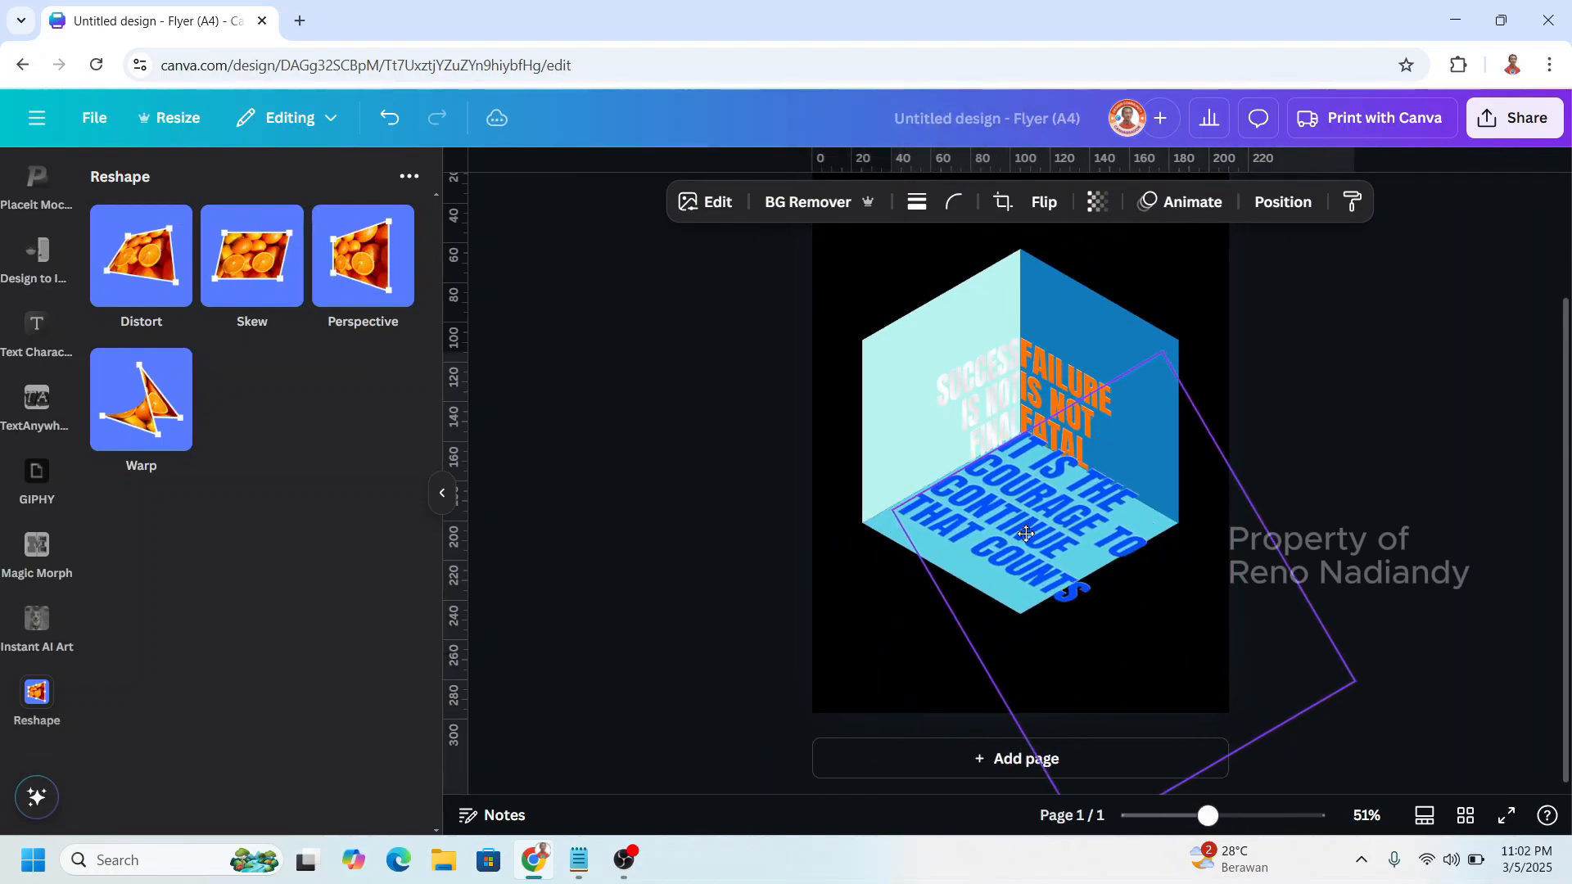
{"action": "left_click_drag", "start_coordinate": [1027, 534], "coordinate": [1021, 539]}
Enlarge the orange text to fill the right face and the white text to fill the left face, both meeting at the center edge.
{"action": "scroll", "coordinate": [1104, 436], "scroll_direction": "up", "scroll_amount": 1}
{"action": "left_click", "coordinate": [1069, 488]}
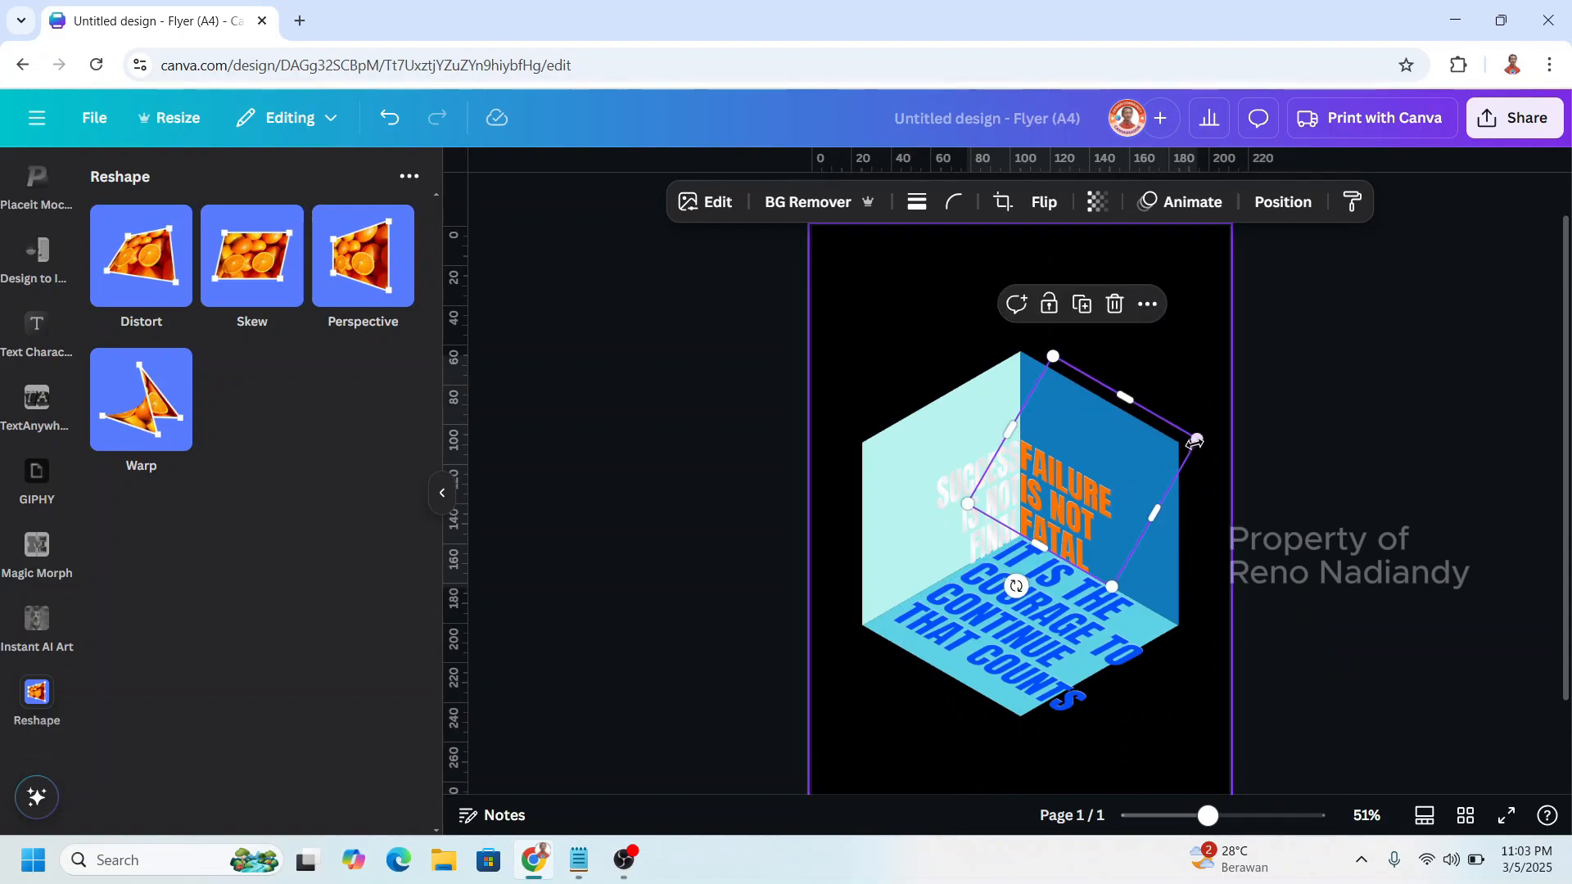
{"action": "left_click_drag", "start_coordinate": [1195, 442], "coordinate": [1335, 385]}
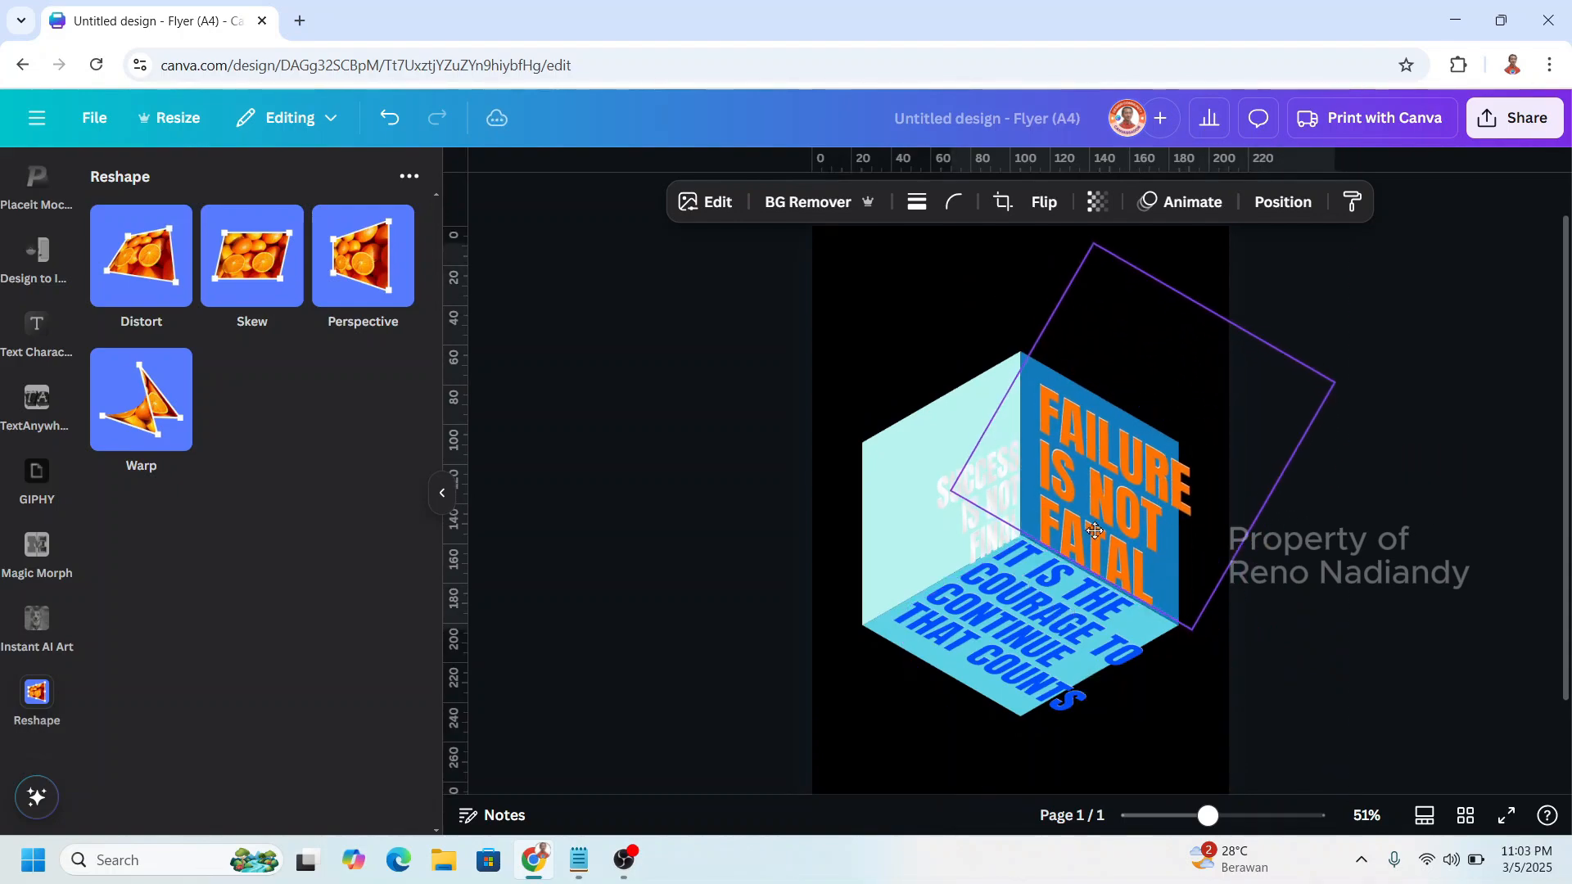
{"action": "left_click_drag", "start_coordinate": [1095, 530], "coordinate": [1080, 531]}
{"action": "left_click", "coordinate": [881, 459]}
{"action": "left_click_drag", "start_coordinate": [862, 452], "coordinate": [754, 389]}
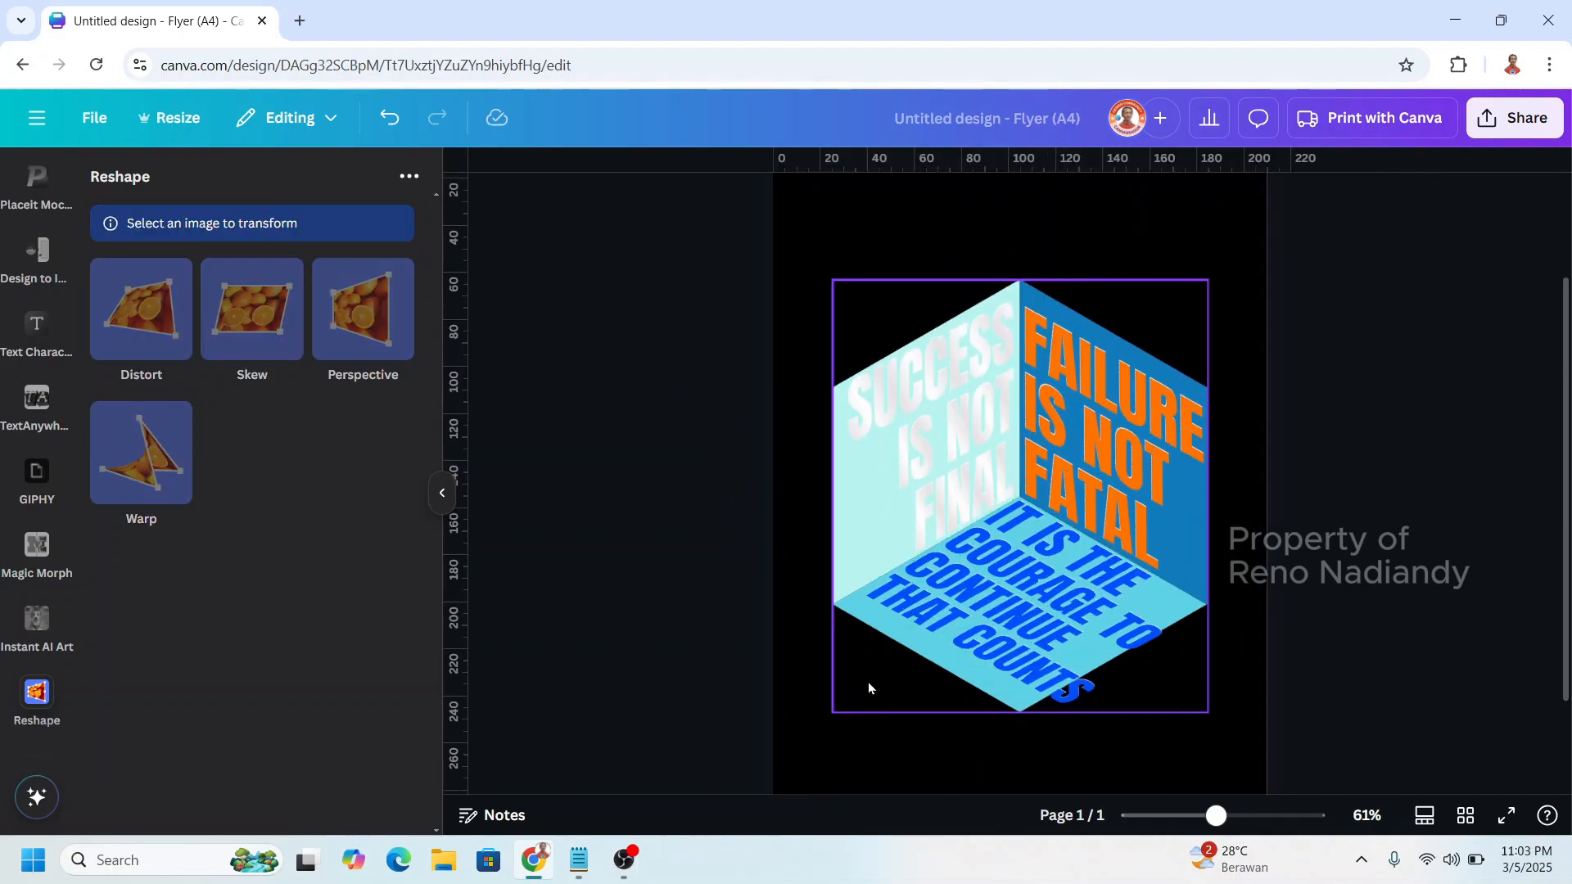
Delete the cube graphic behind the texts and rotate all three texts together slightly counterclockwise.
{"action": "left_click", "coordinate": [868, 684]}
{"action": "left_click", "coordinate": [1055, 239]}
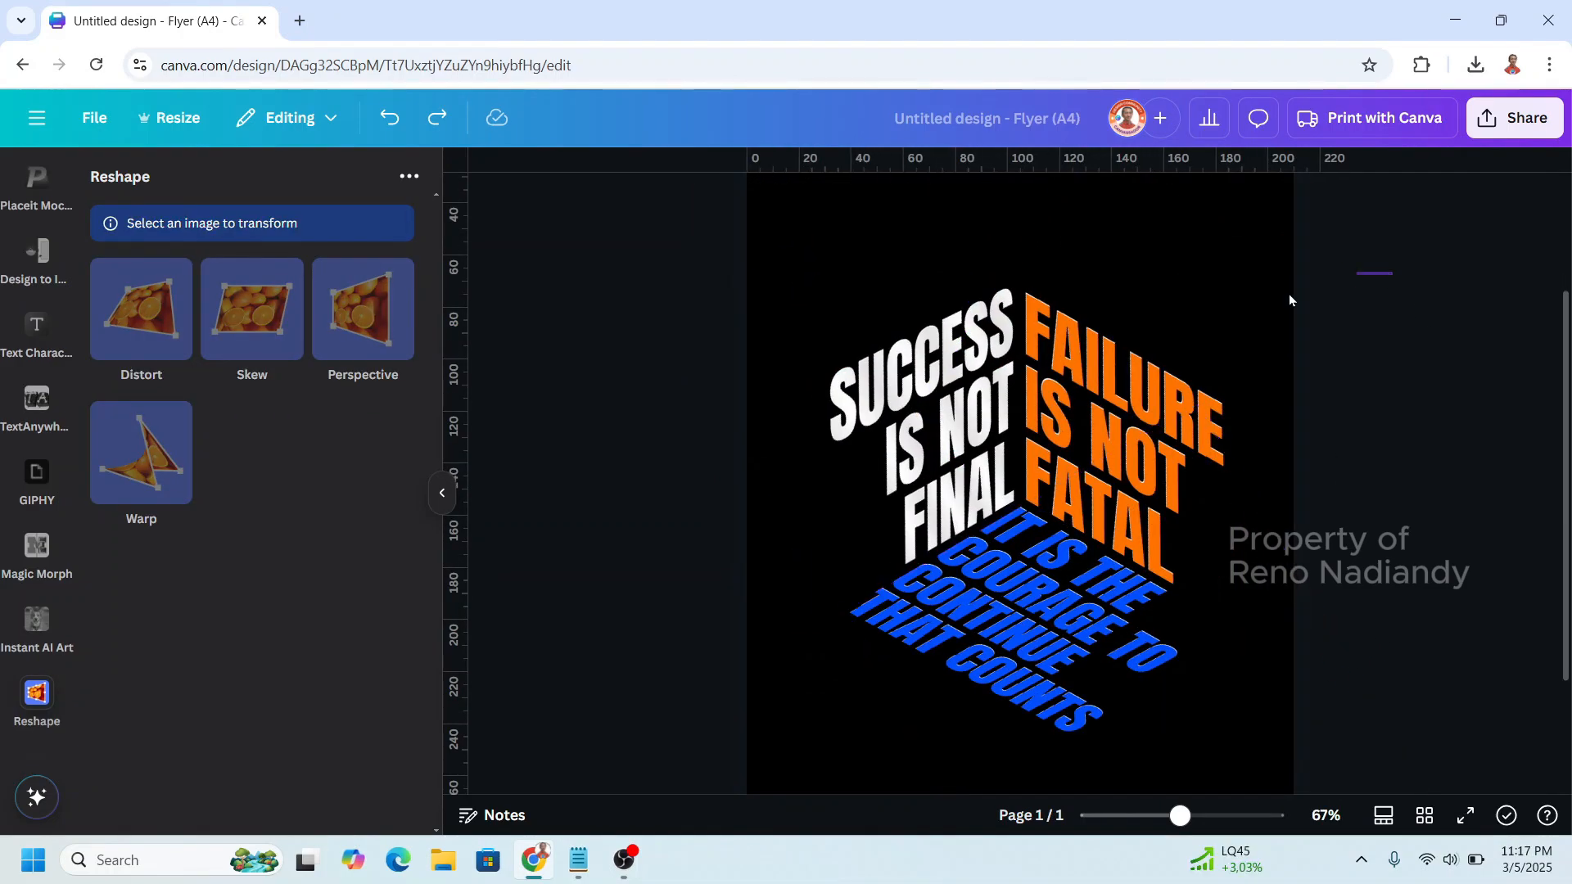
{"action": "left_click_drag", "start_coordinate": [1288, 299], "coordinate": [778, 790]}
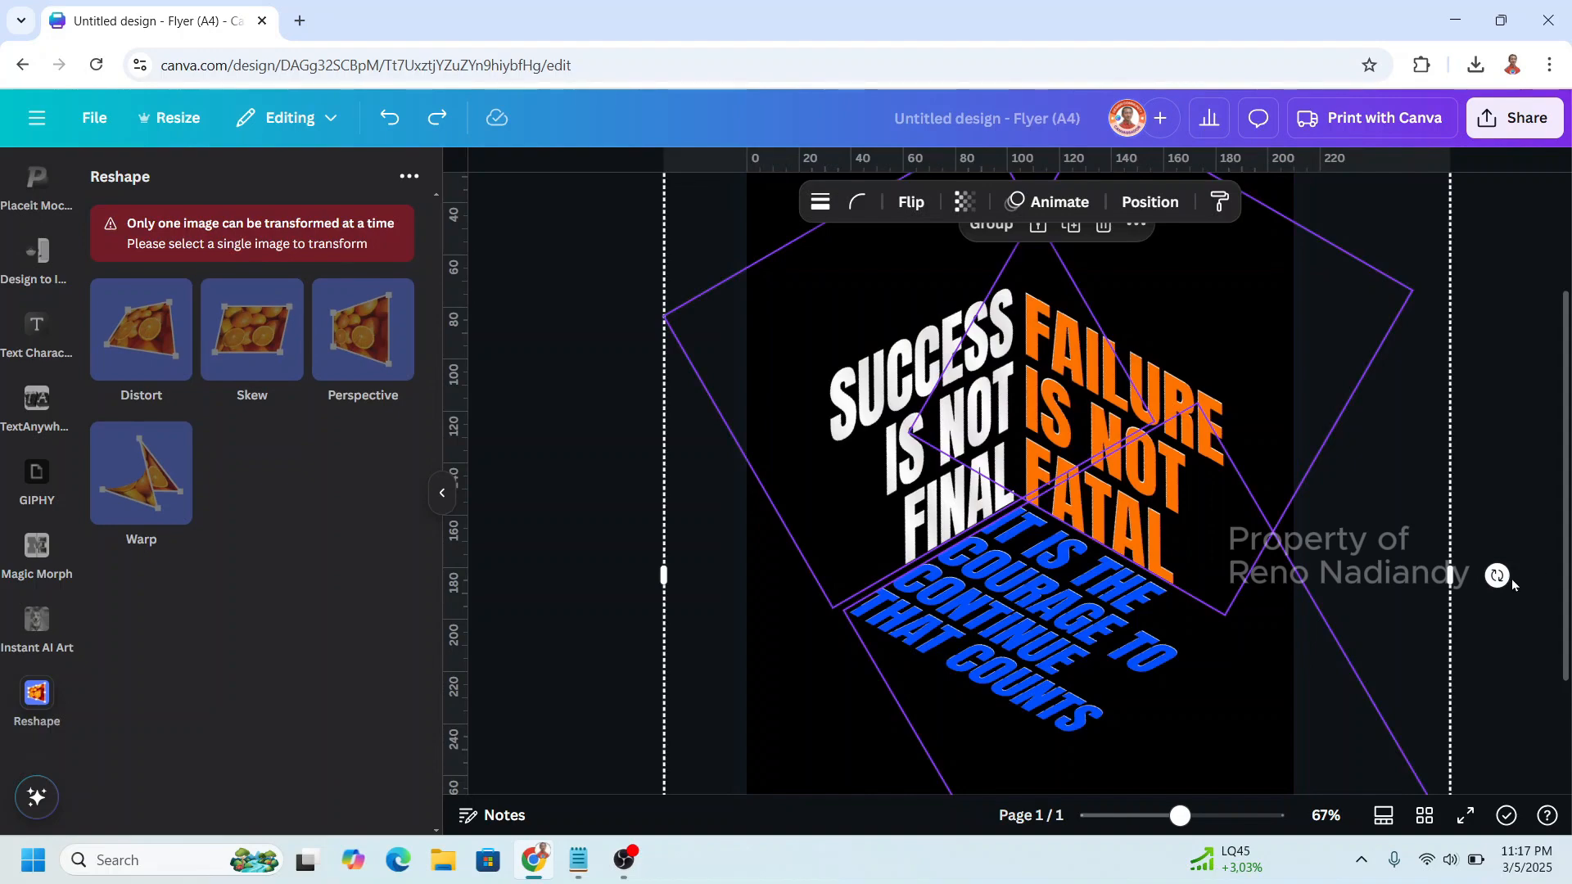
{"action": "left_click_drag", "start_coordinate": [1500, 576], "coordinate": [1457, 469]}
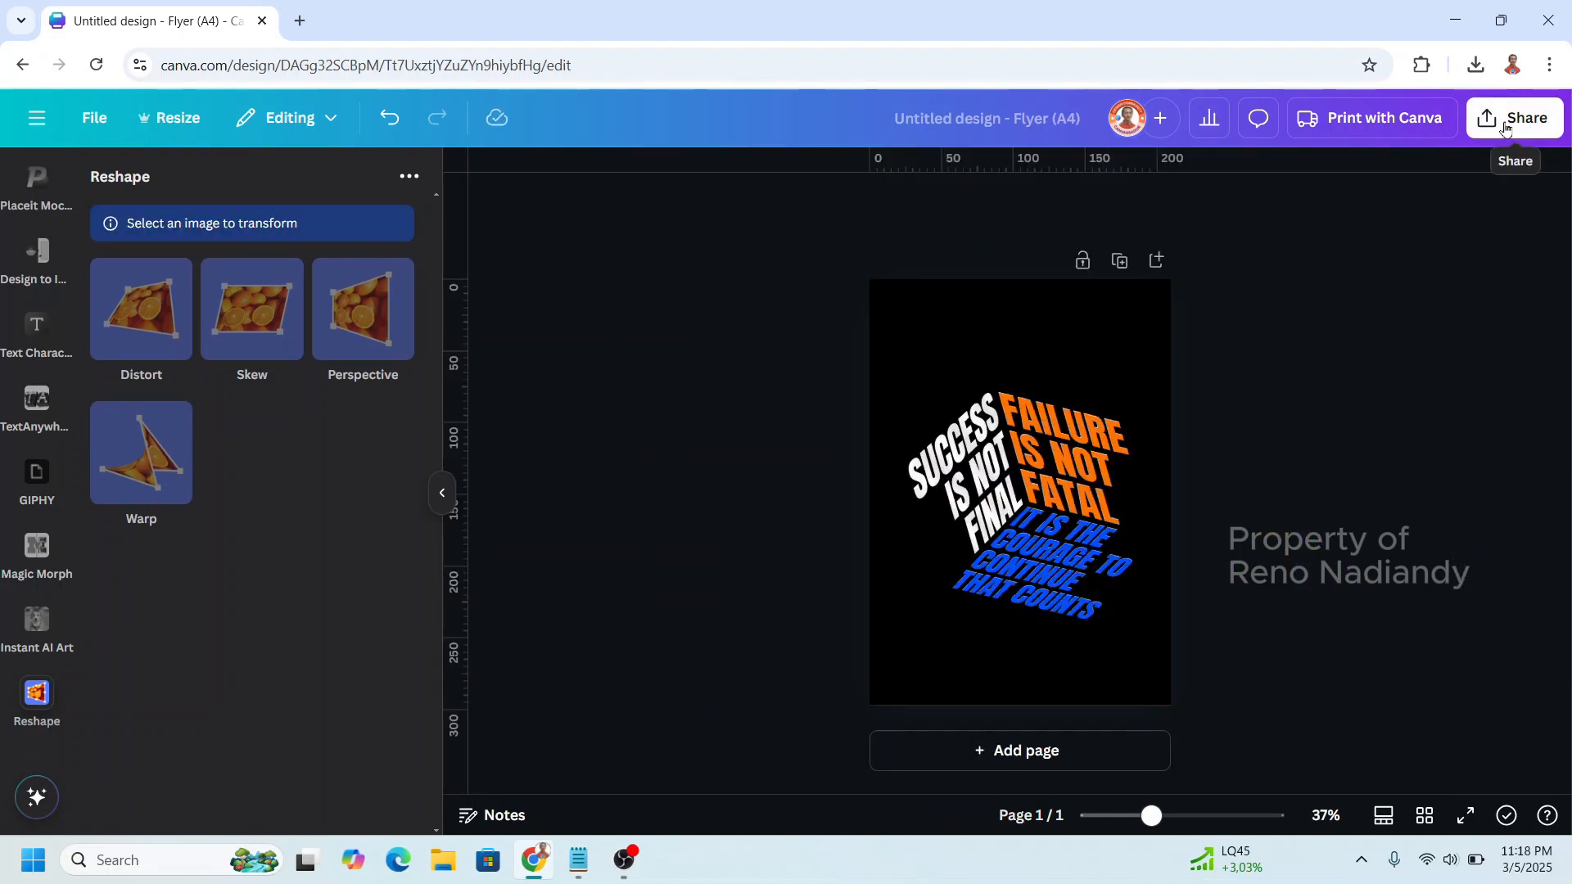
Download the flyer as a PNG at size 1 with a transparent background.
{"action": "left_click", "coordinate": [1502, 129]}
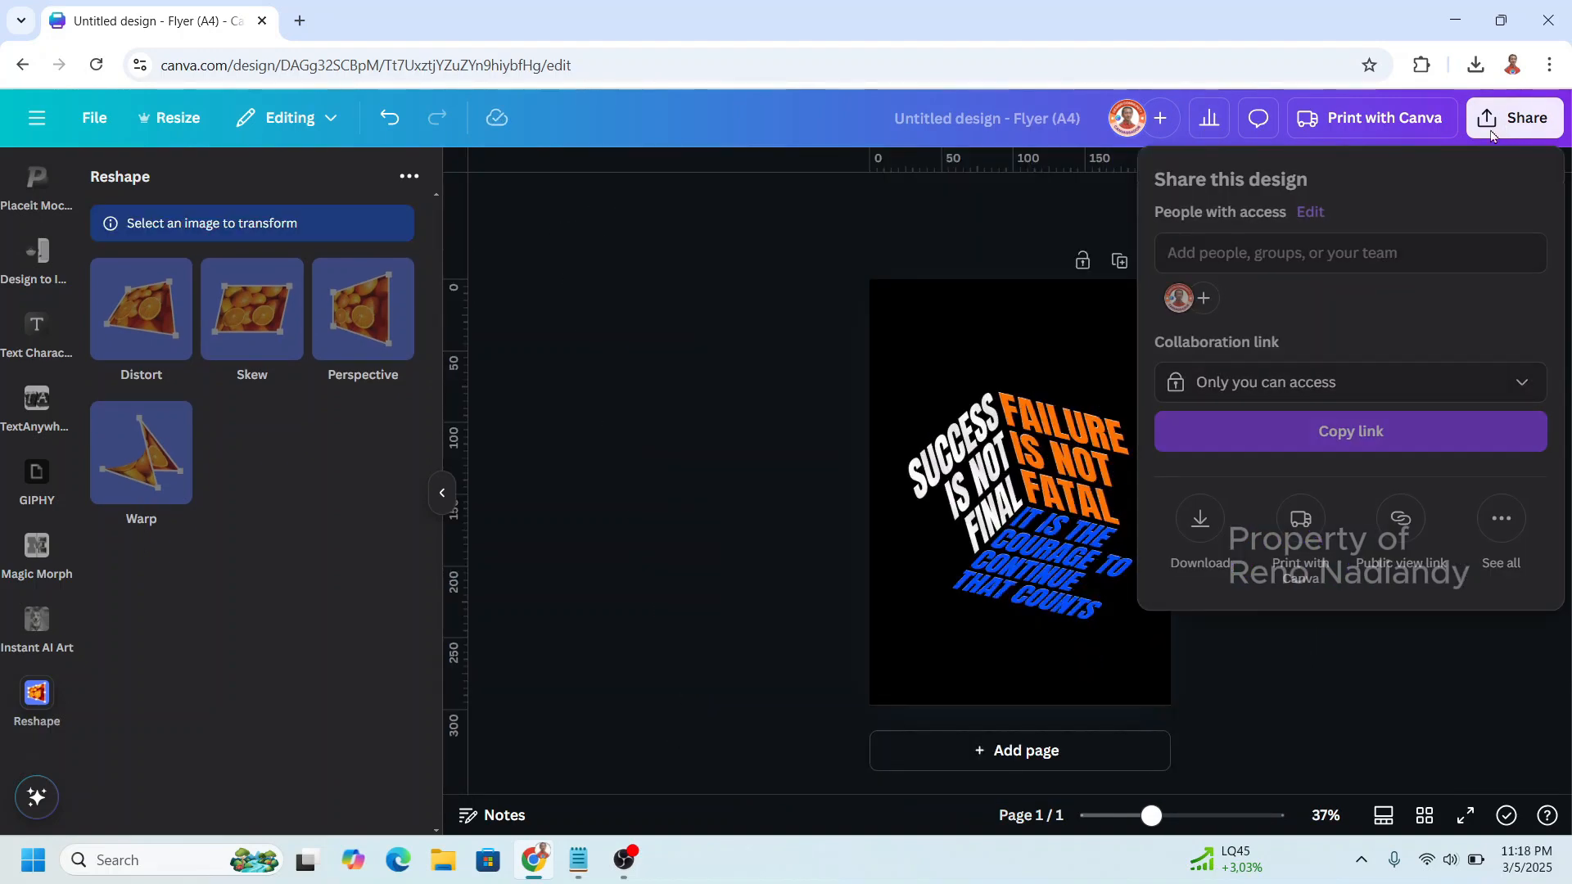
{"action": "left_click", "coordinate": [1201, 522]}
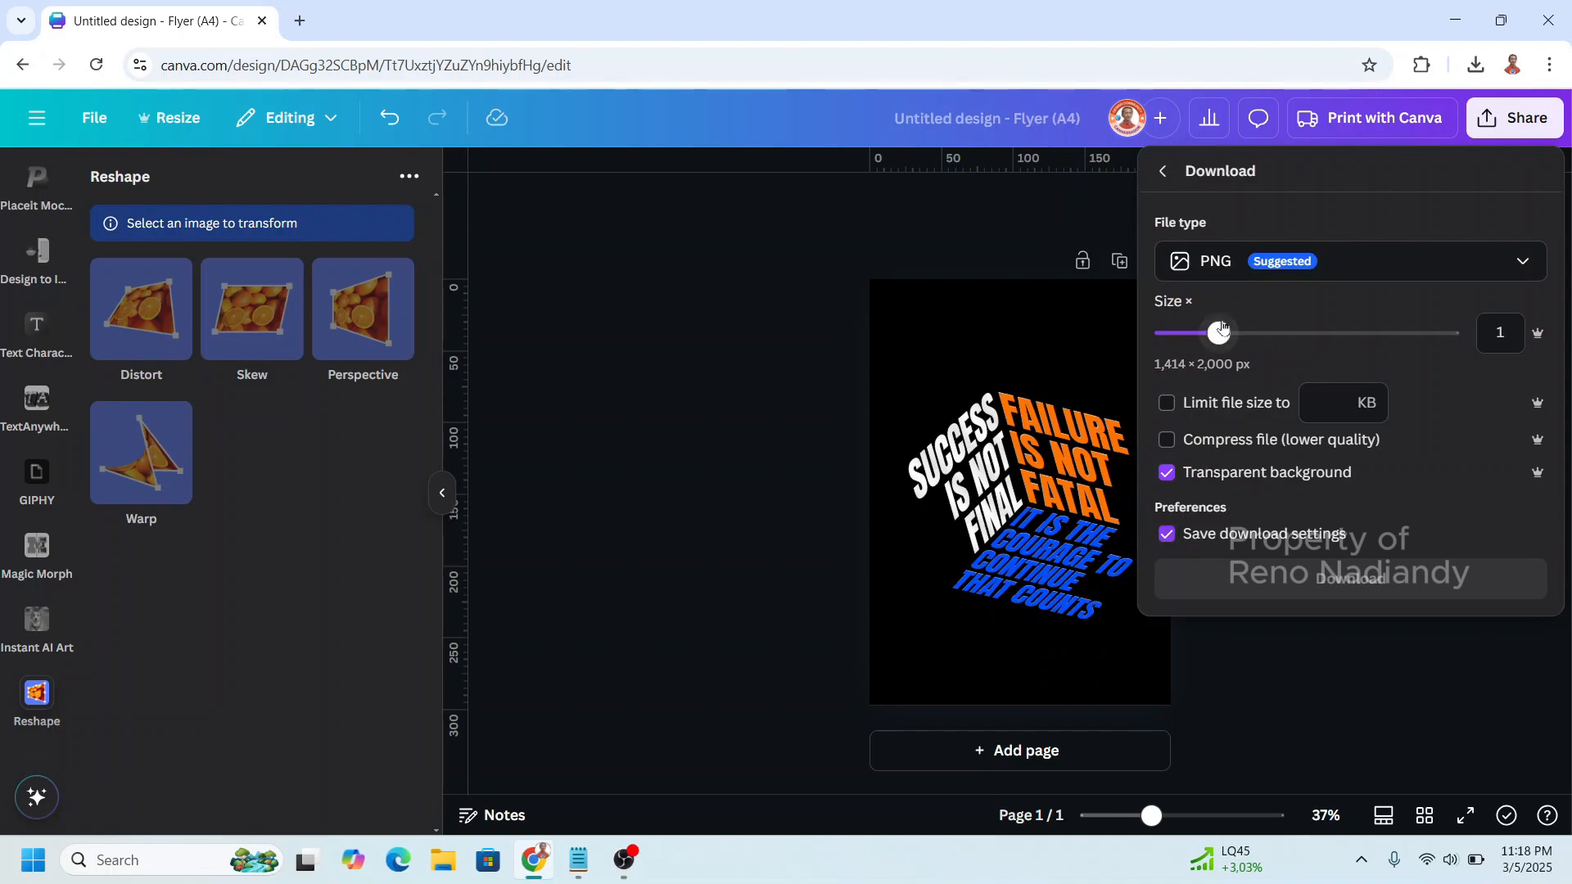
{"action": "left_click", "coordinate": [1223, 261]}
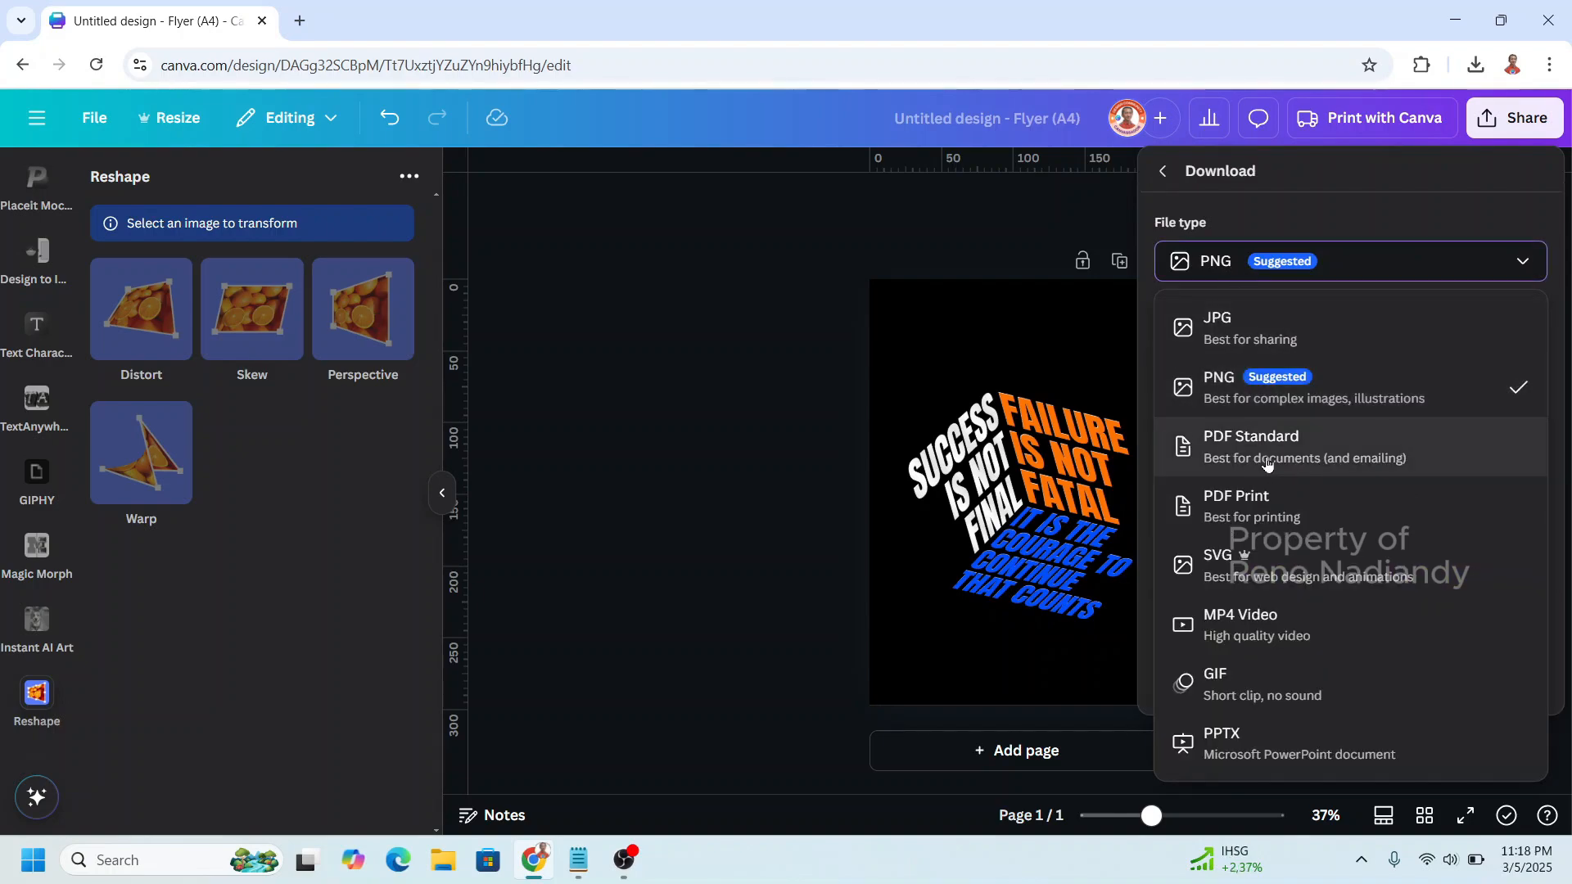
{"action": "left_click", "coordinate": [1221, 262]}
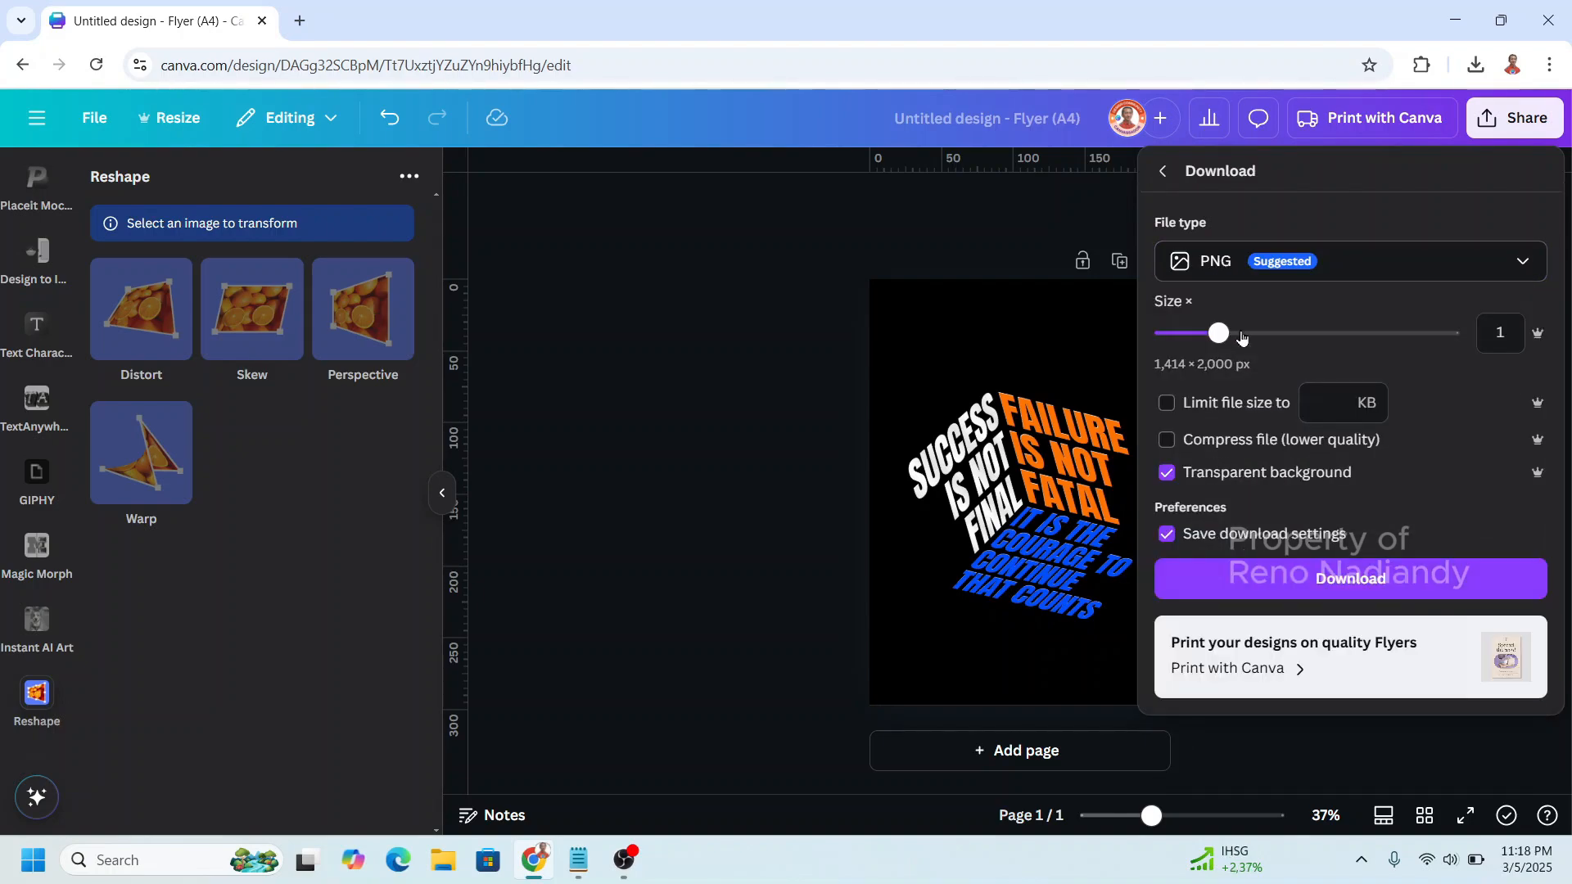
{"action": "left_click", "coordinate": [1275, 580]}
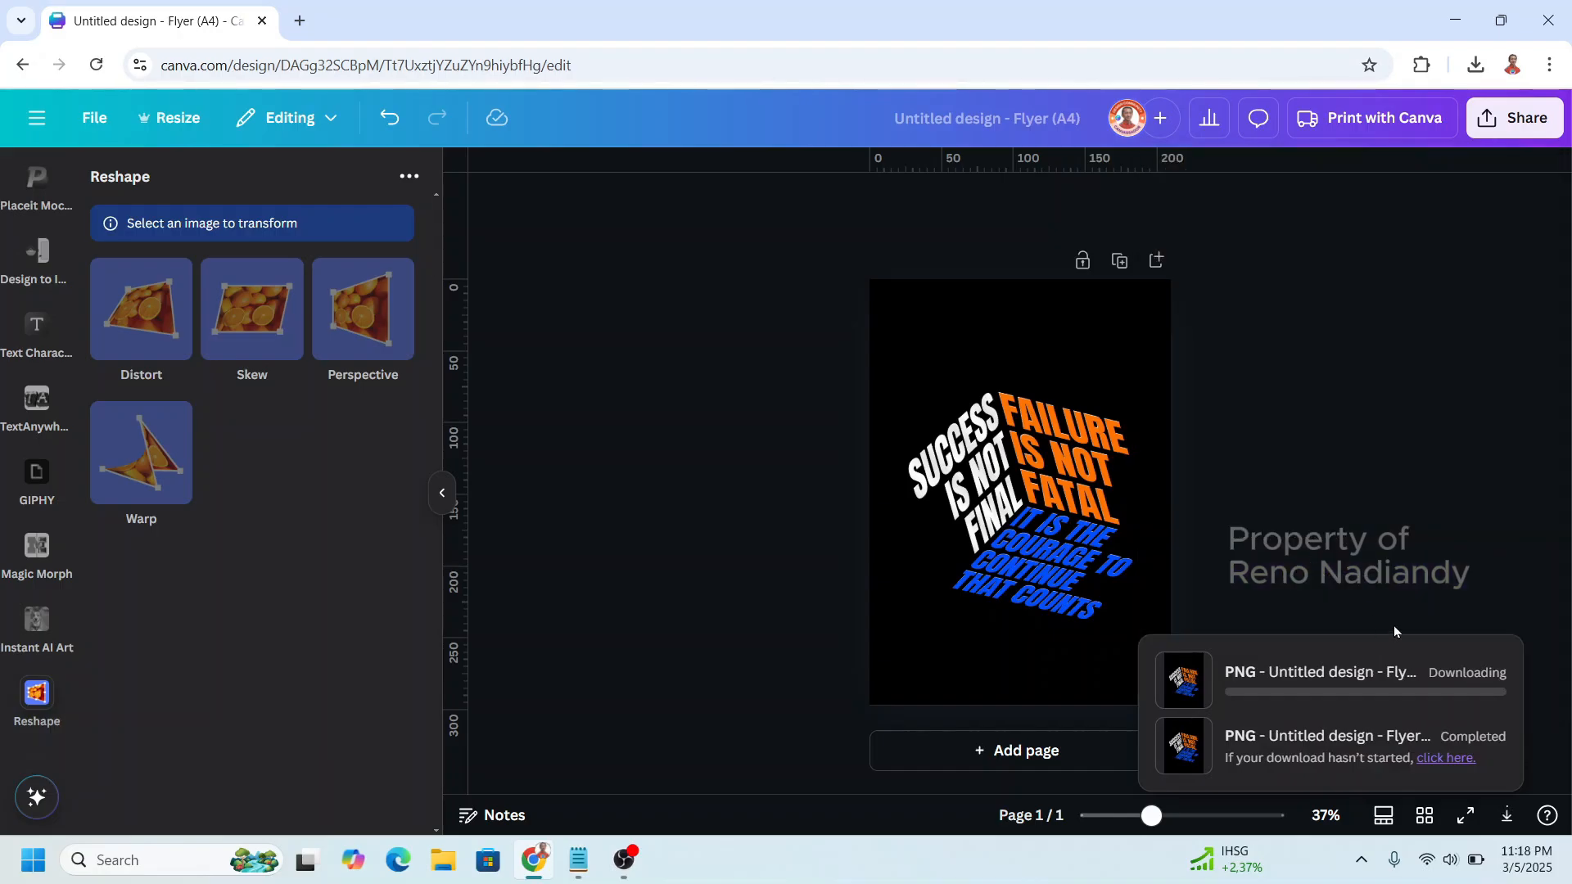